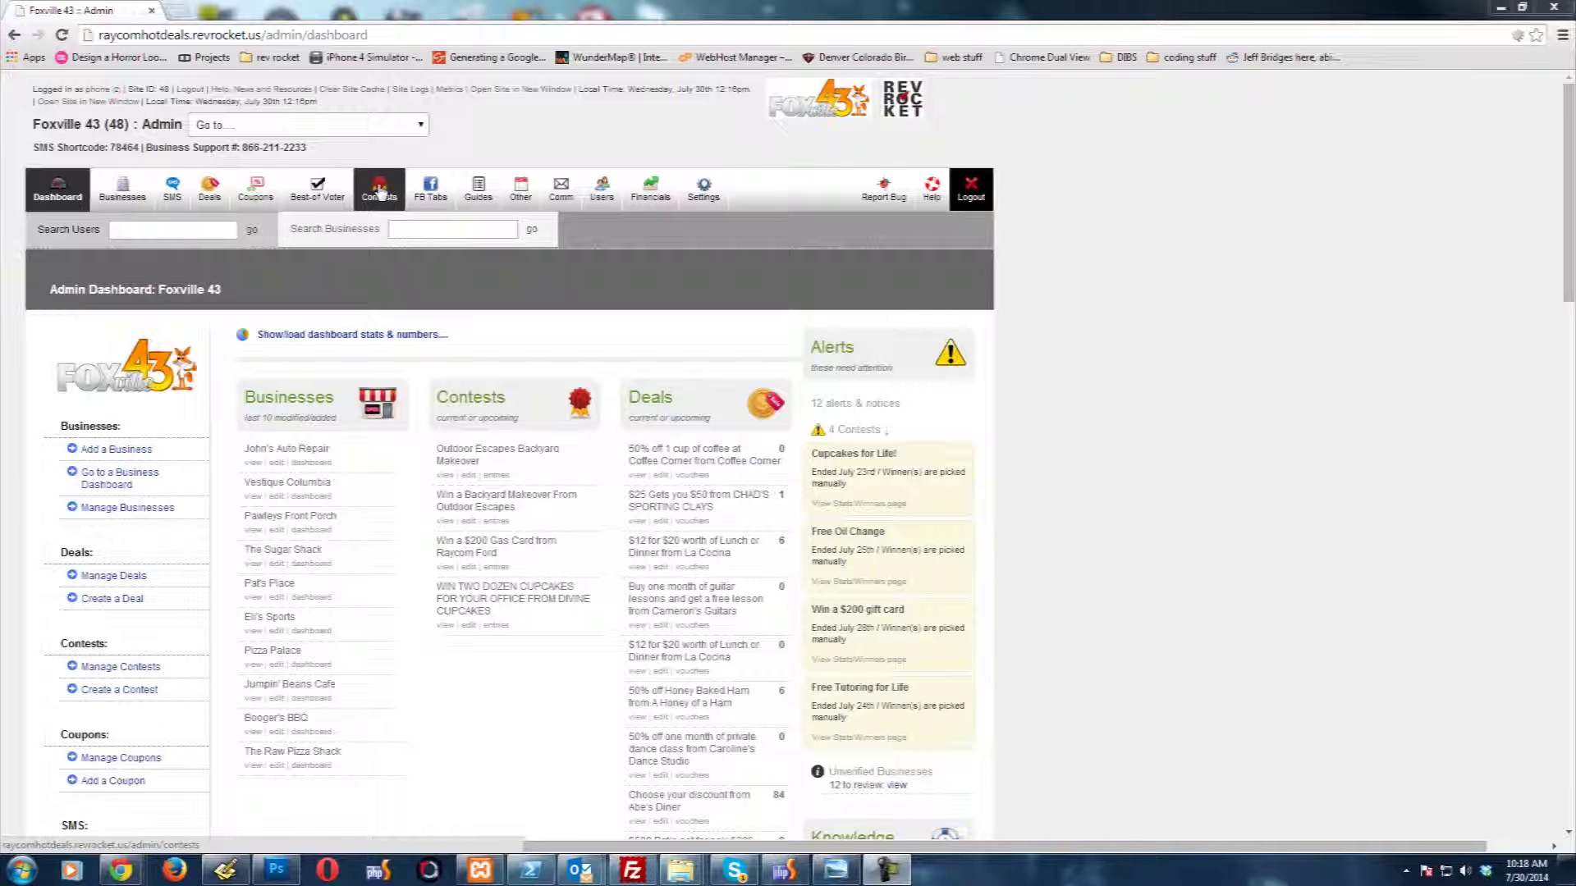
Step: Create a new contest series titled 'NCAA Football 2014'
click(379, 192)
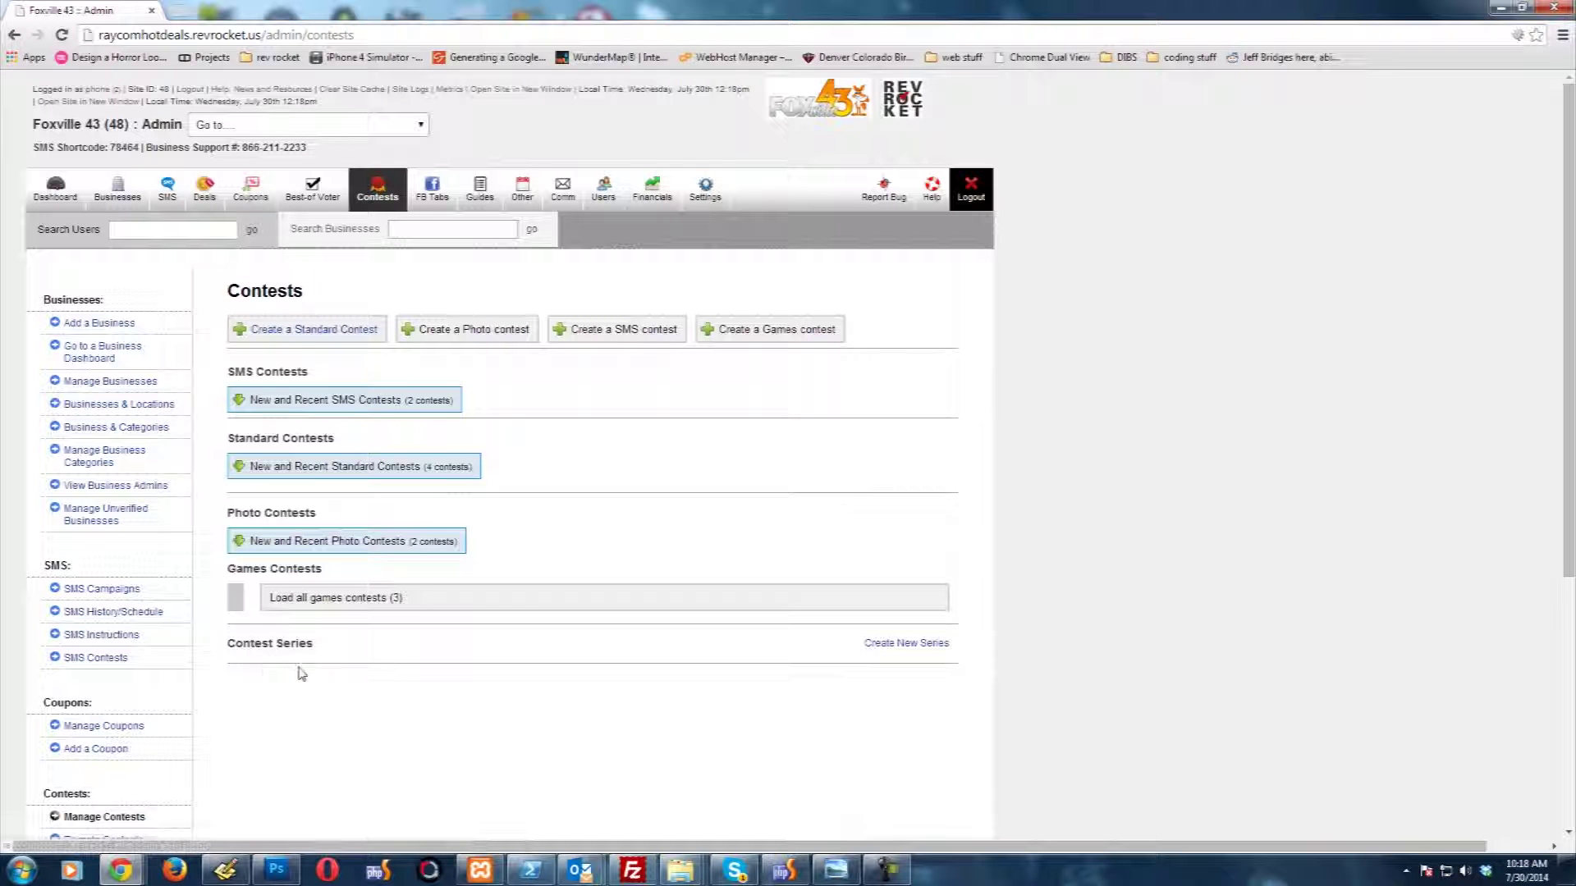
click(929, 645)
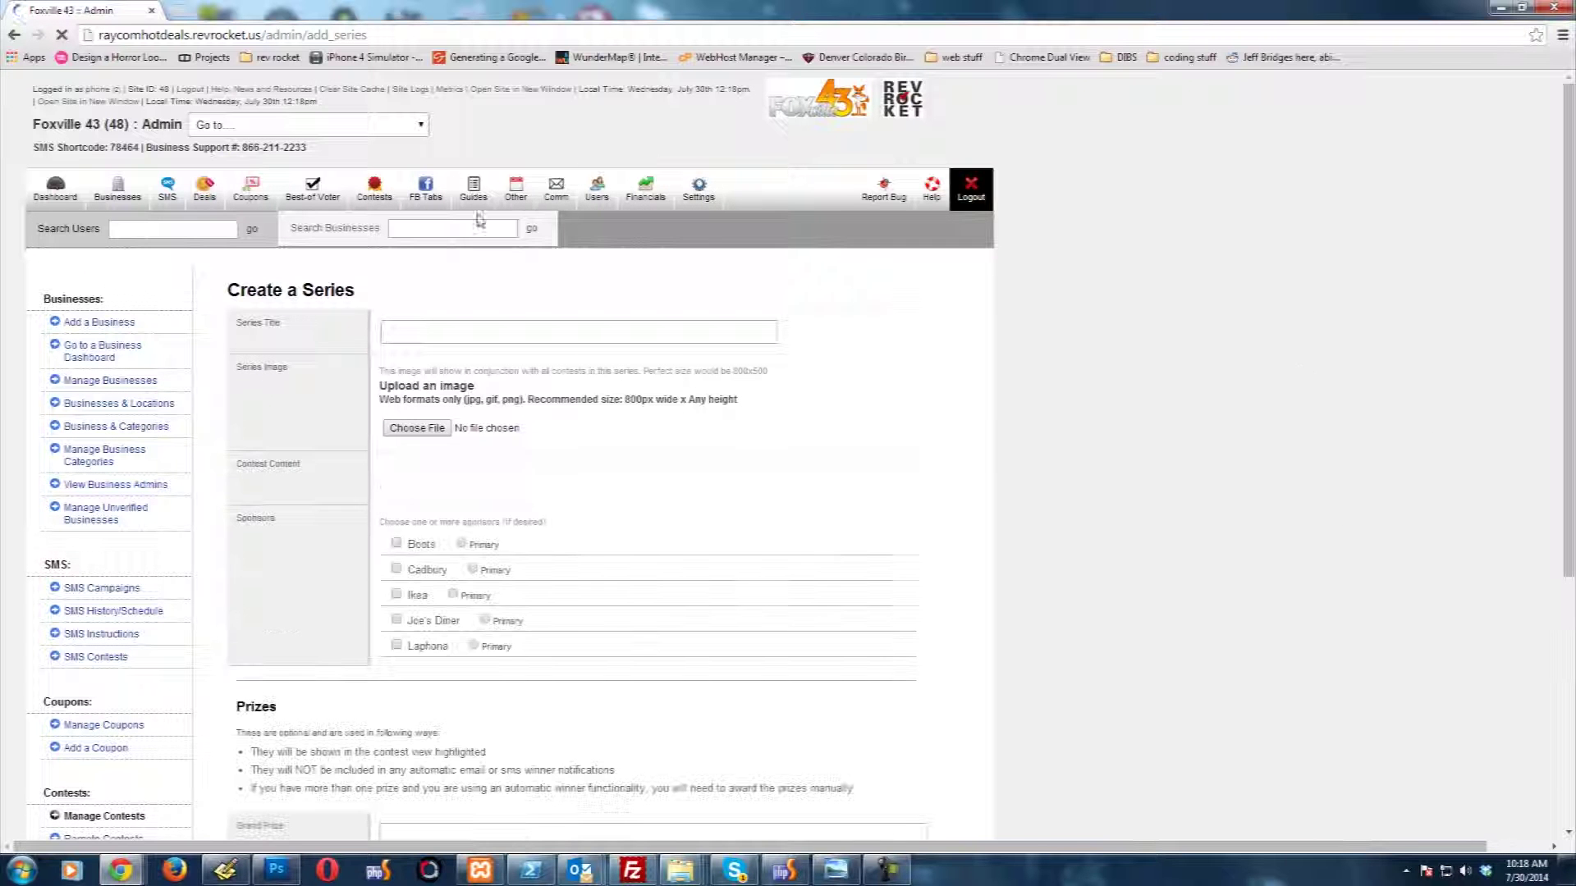
click(402, 332)
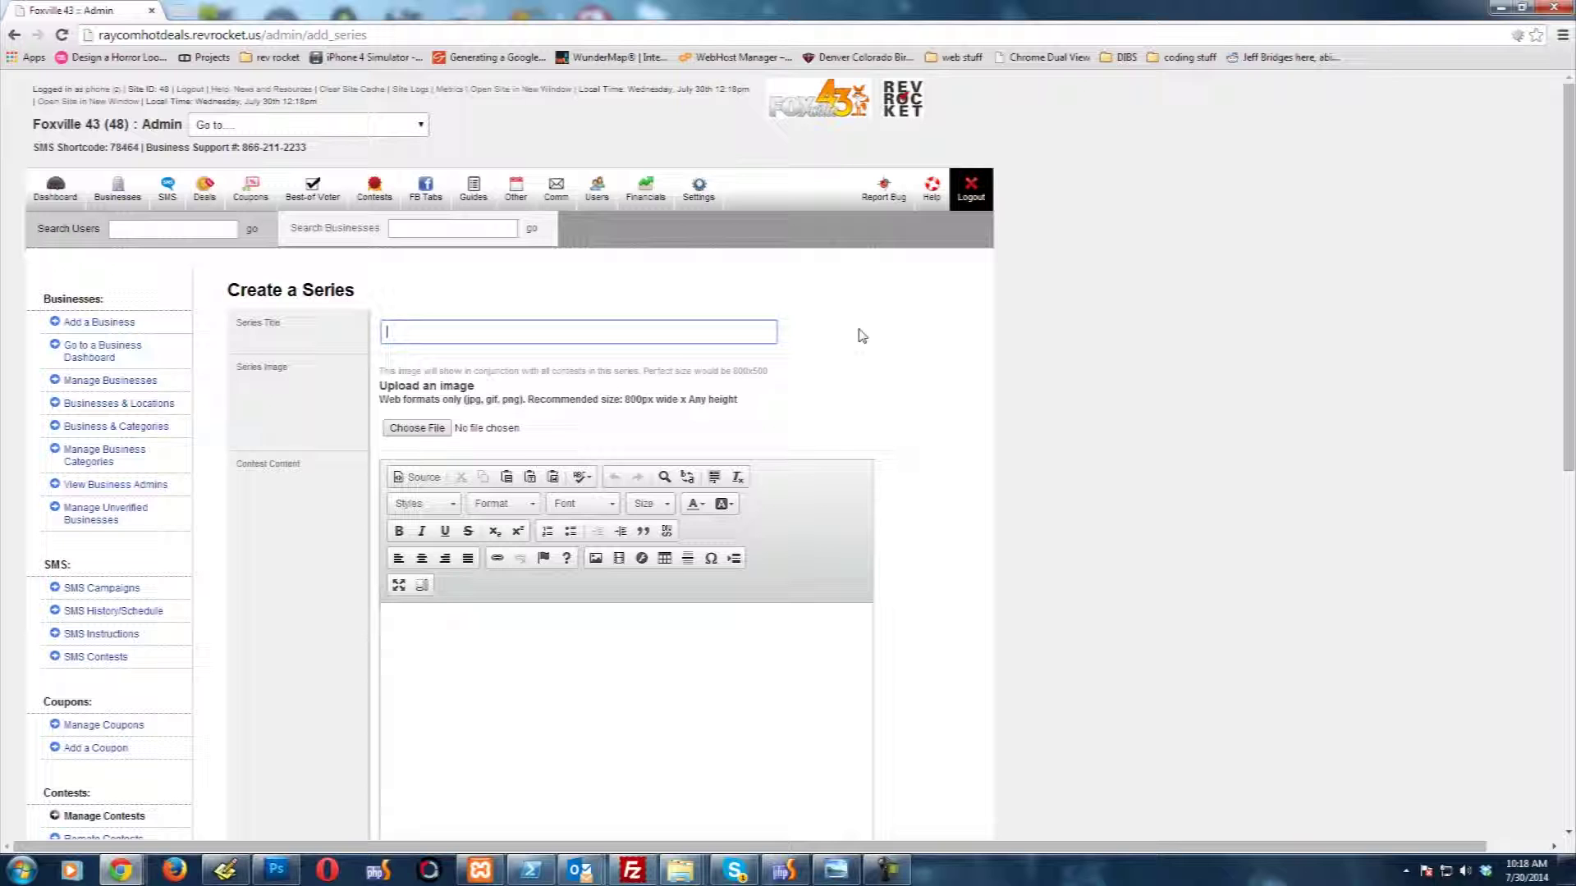
text(NCAA Fo)
text(otball 2014)
Step: Enter 'NCAA 2014 season contest series' as the series content, then scroll to Prizes
click(529, 685)
scroll(517, 566, down, 5)
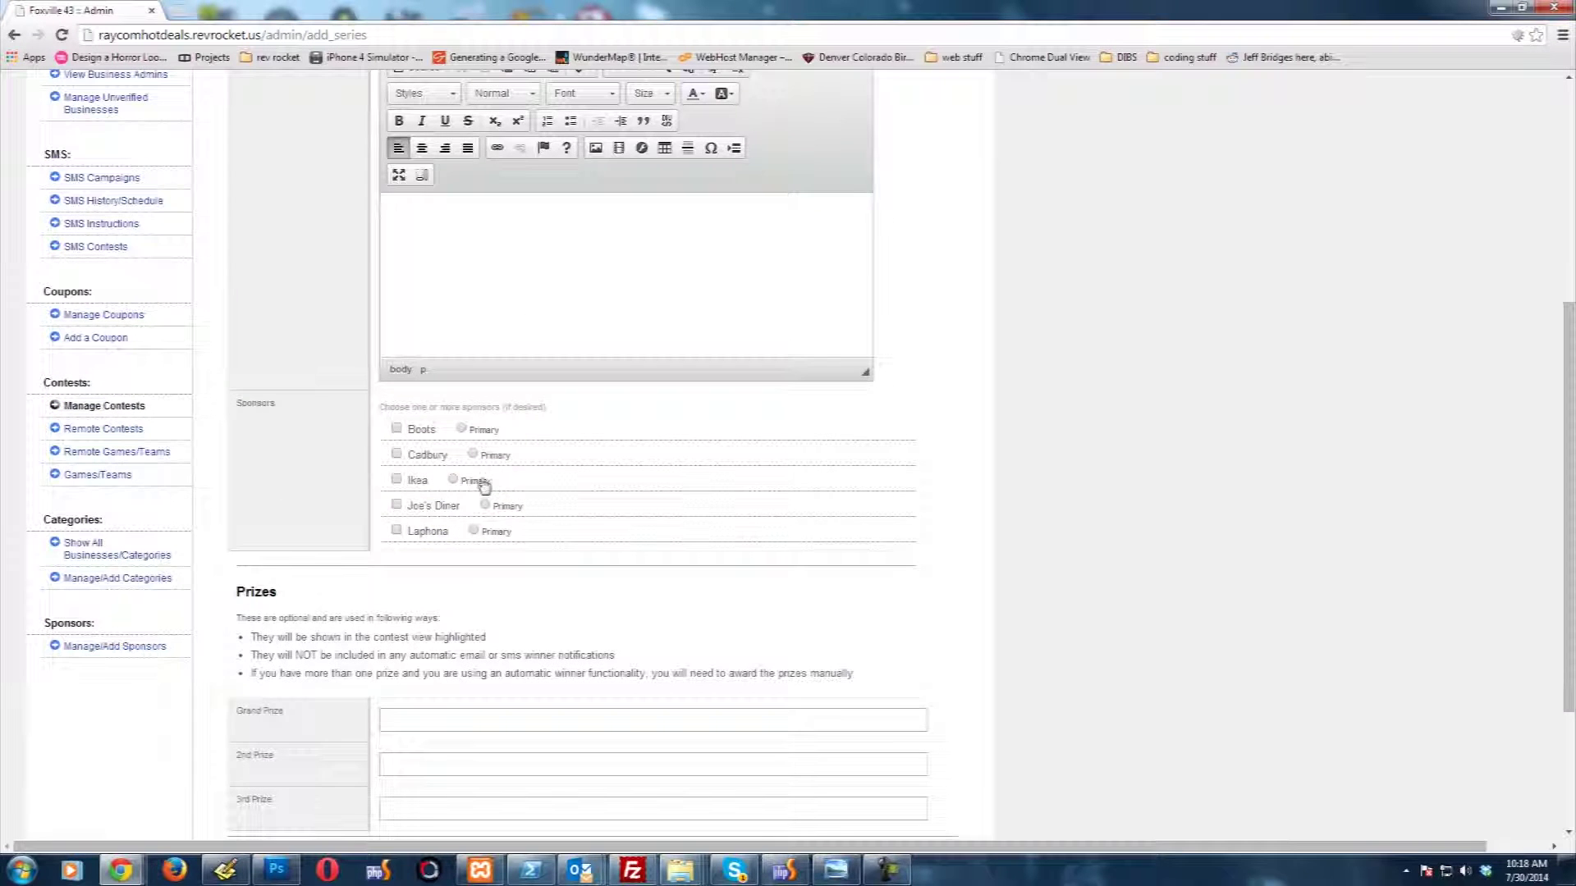
scroll(481, 343, up, 1)
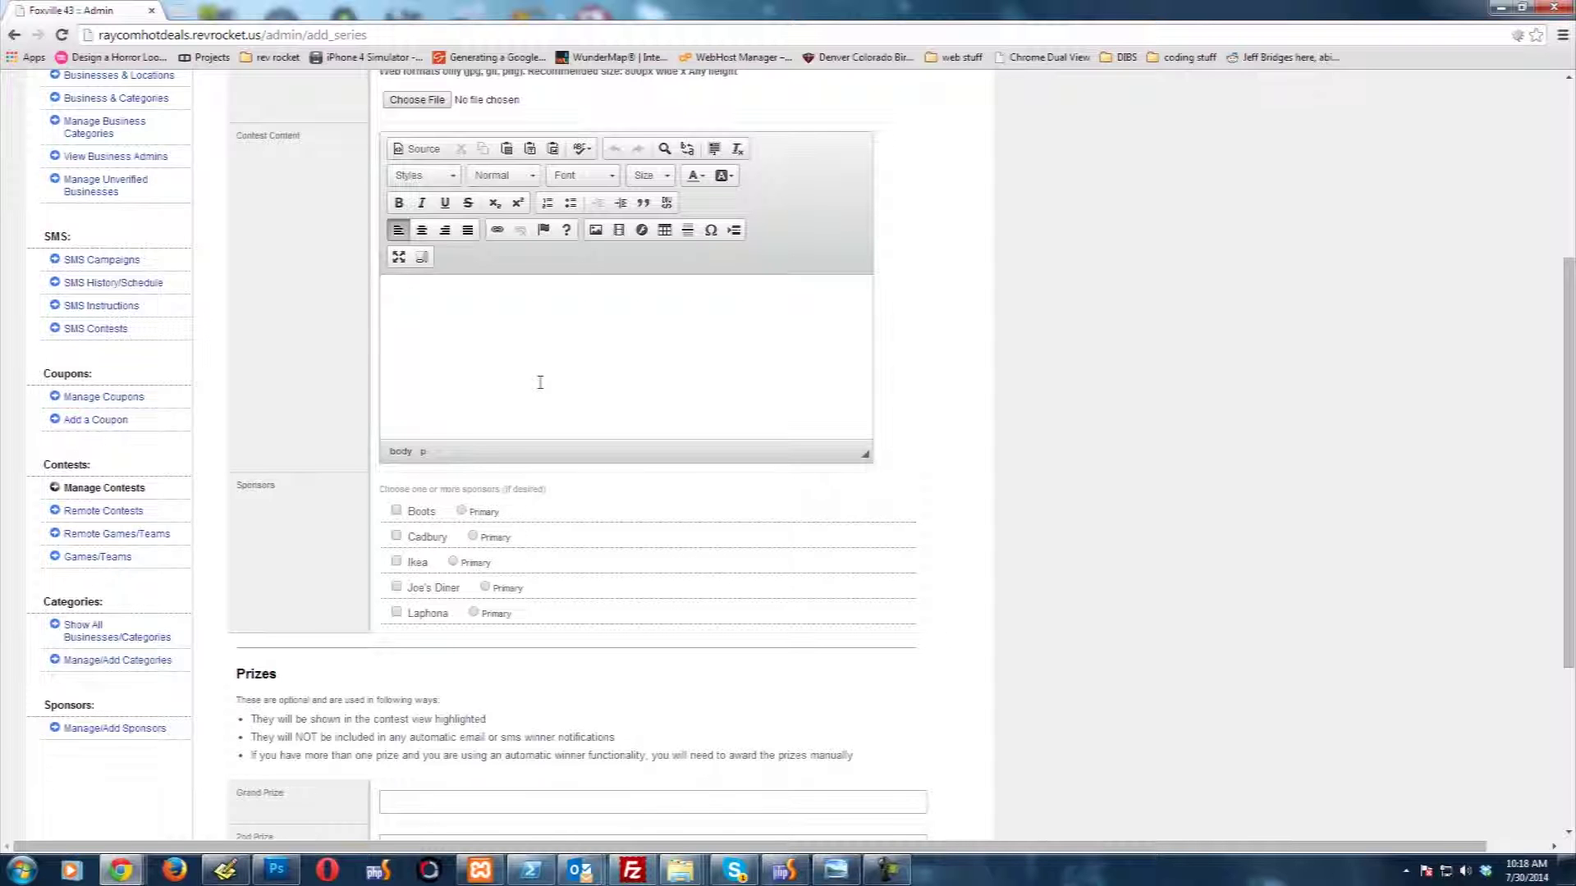
text(NCAA 2014 season contest series)
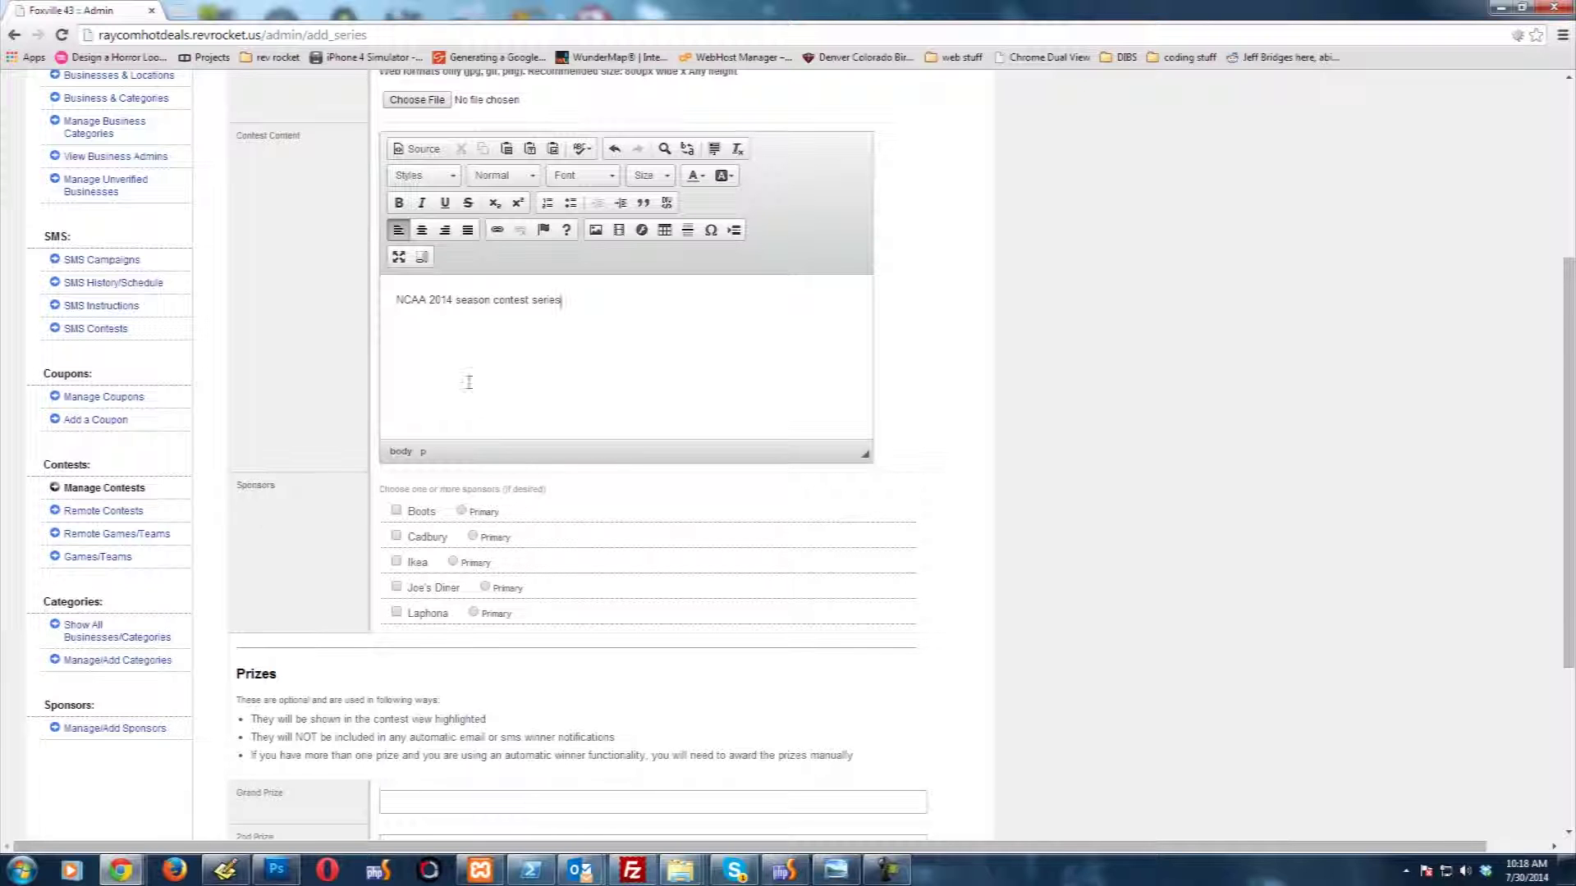
scroll(261, 527, down, 1)
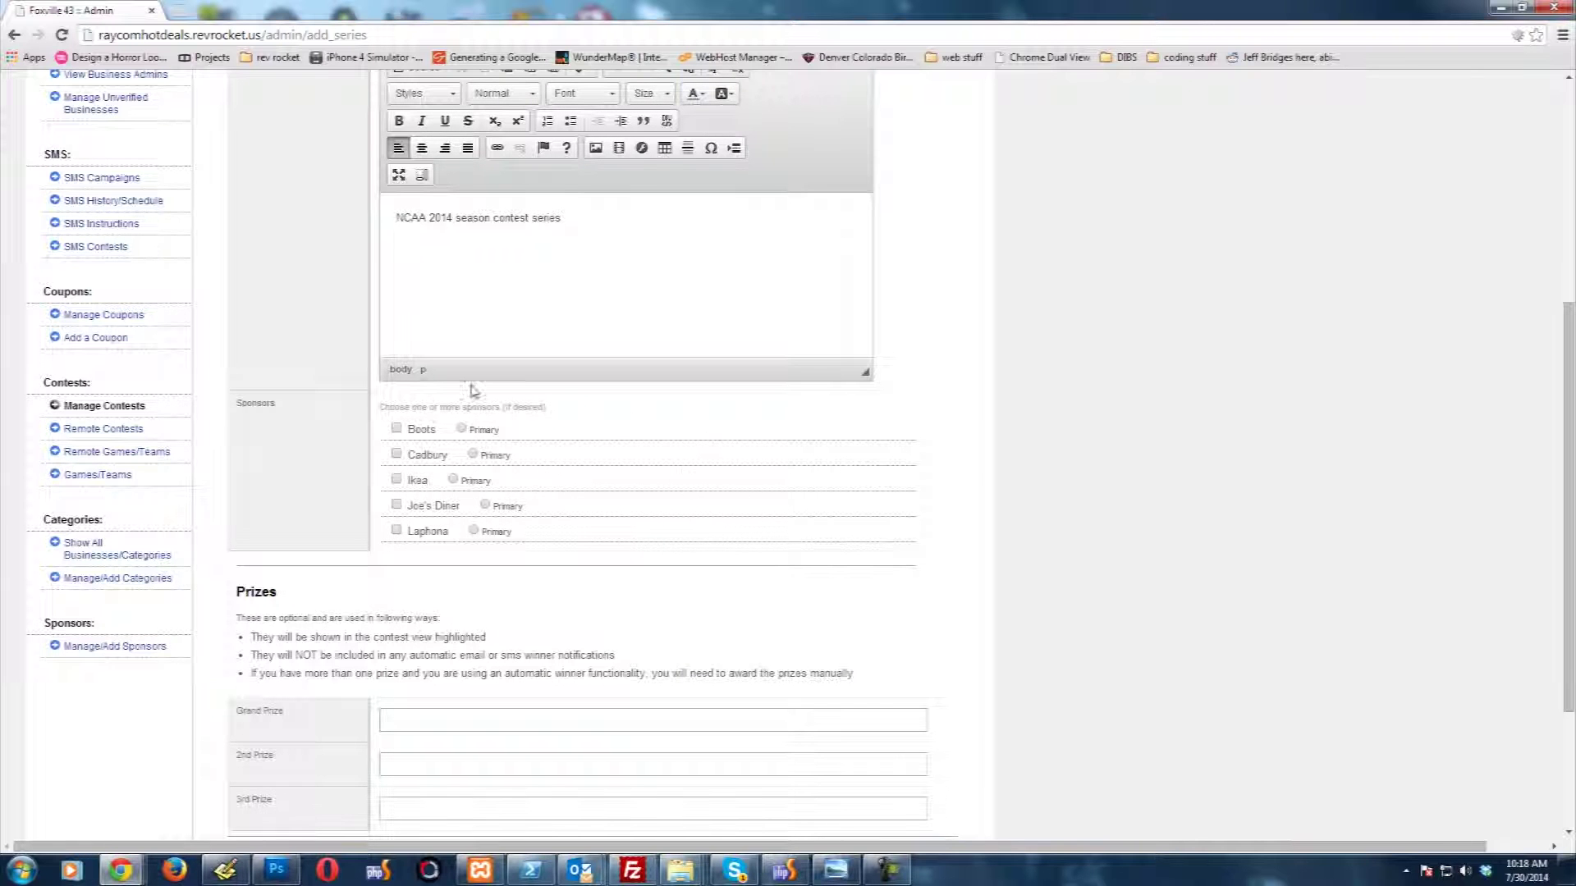
scroll(313, 624, down, 2)
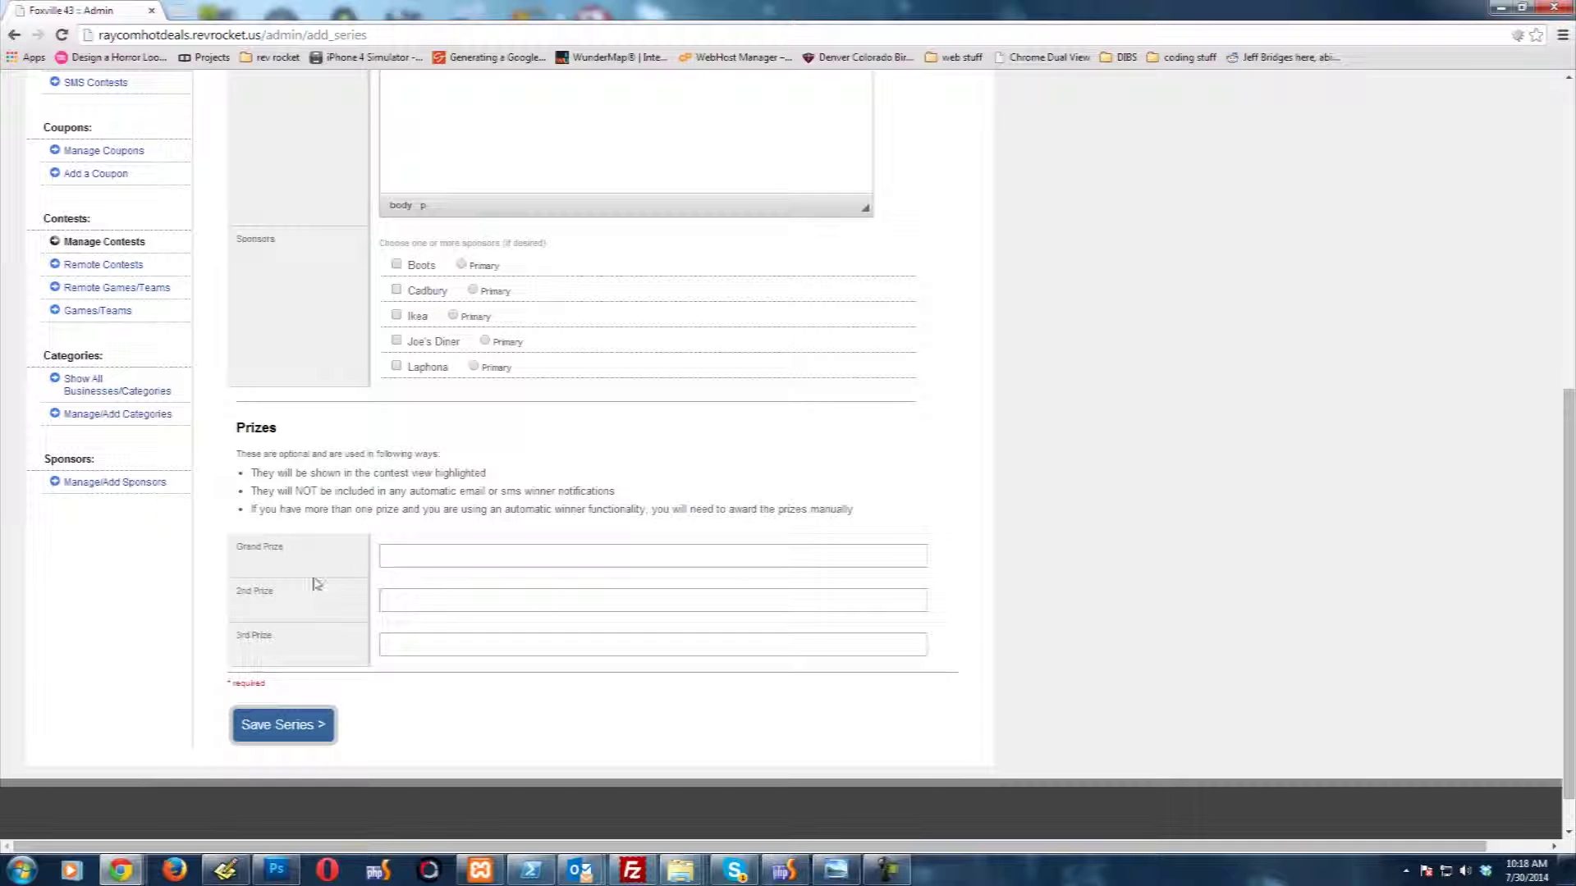
Step: Enter prizes of $1500 grand, $500 second and $10 third, and save the series
click(415, 555)
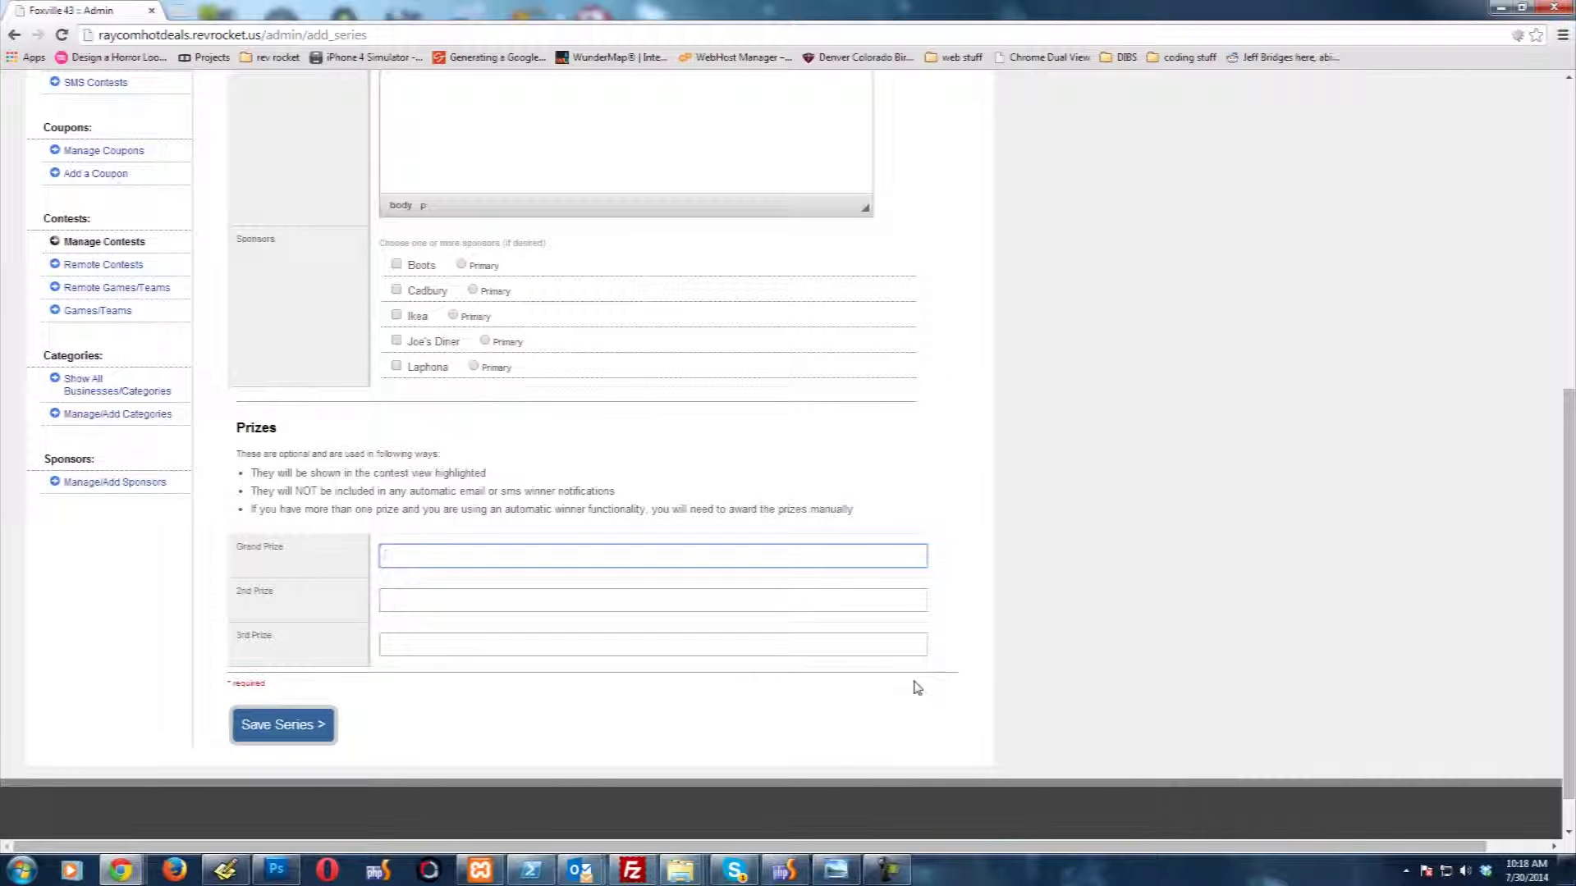
text($1500)
key(Tab)
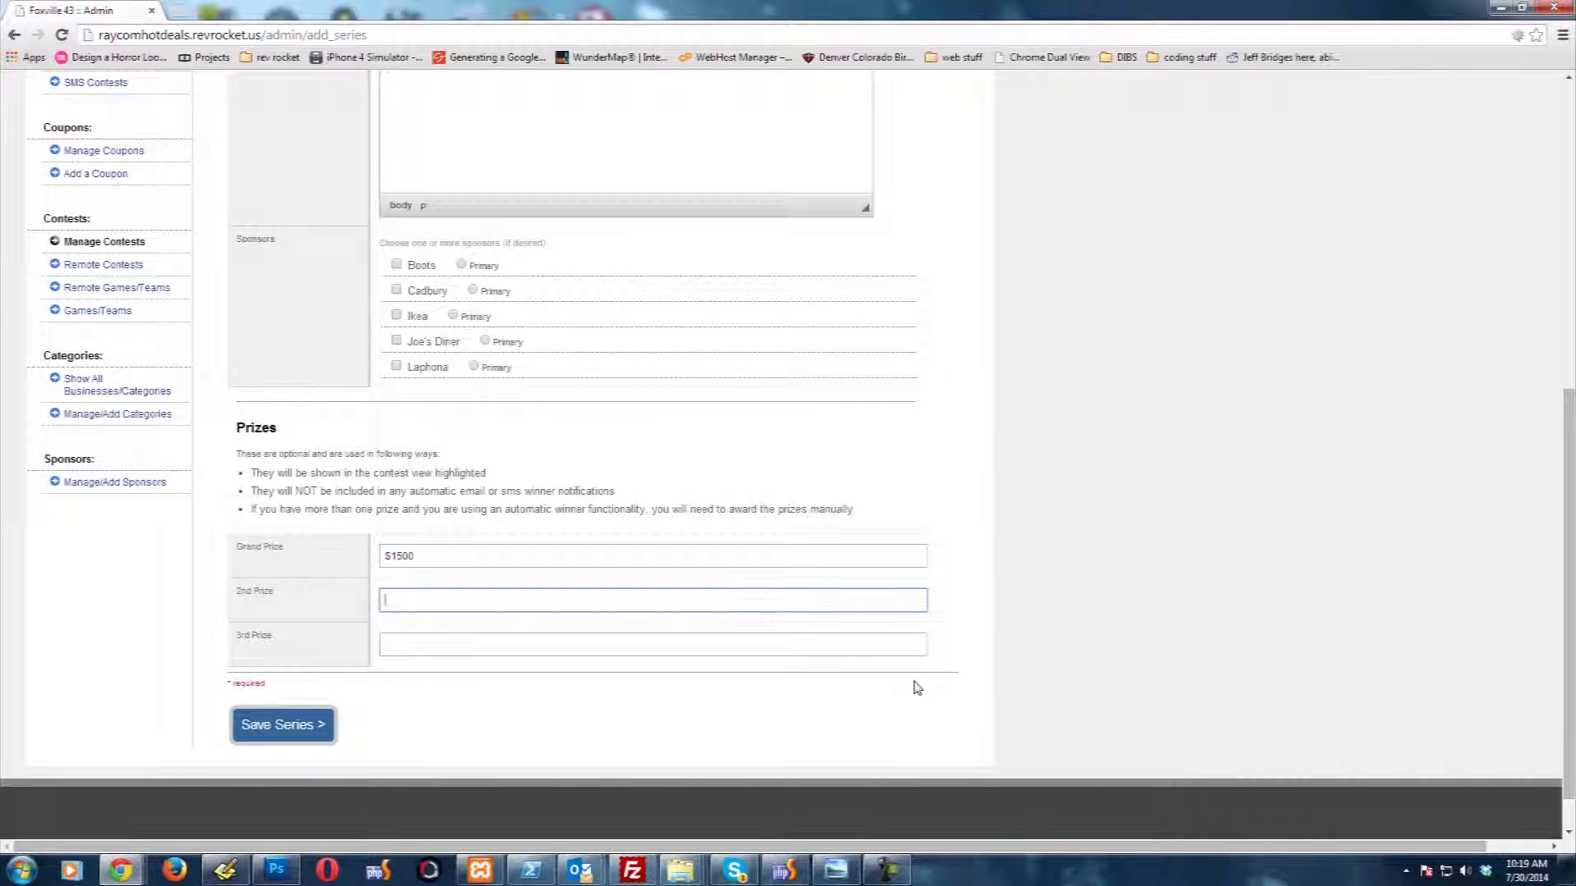
text($)
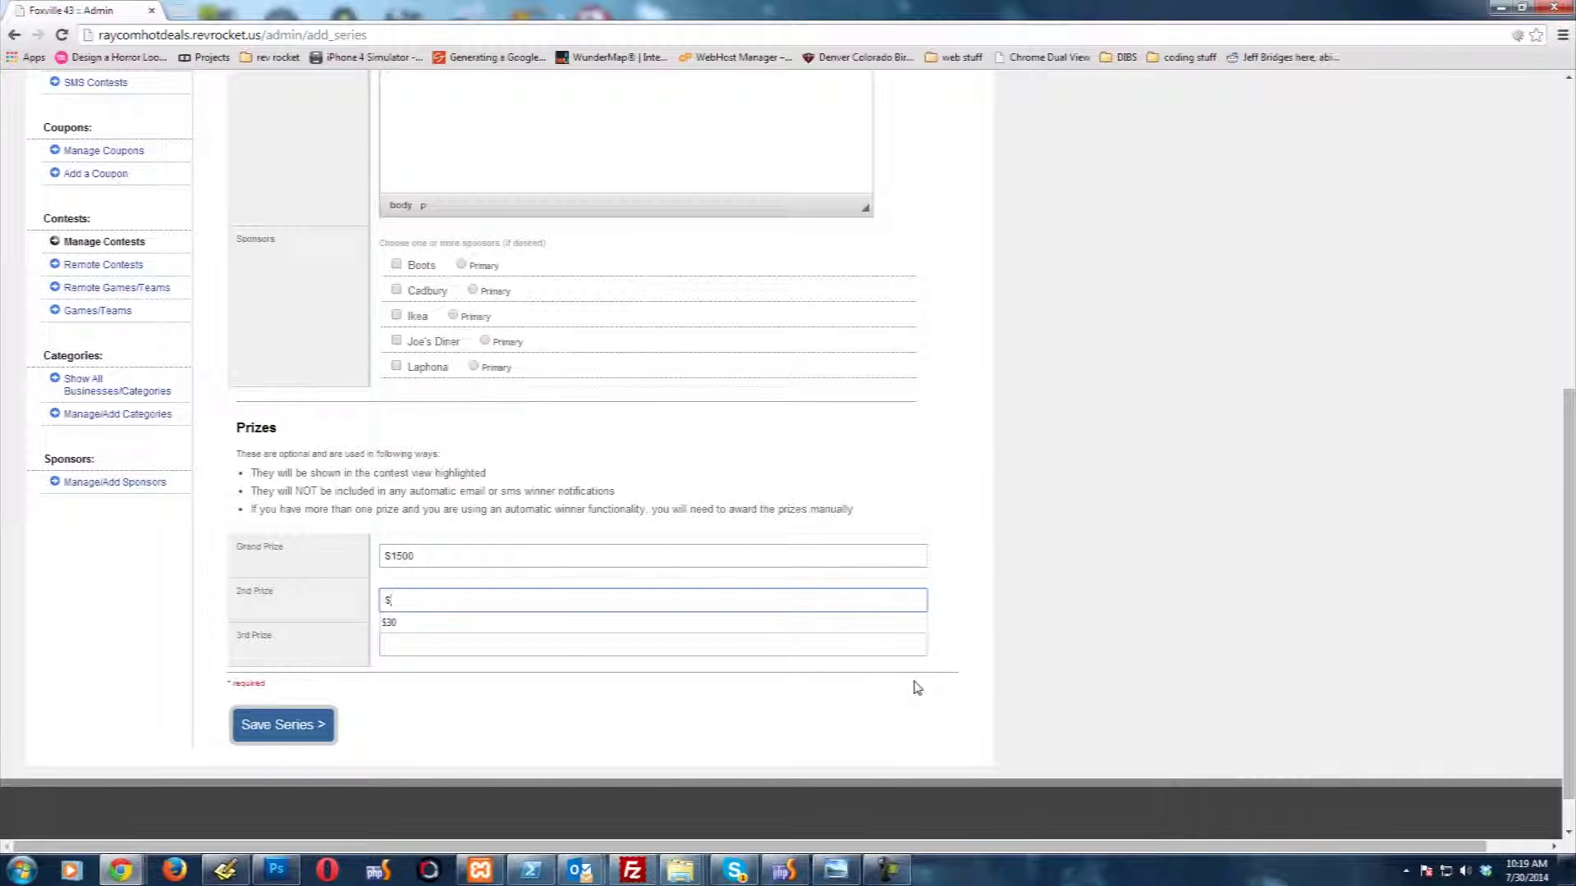
text(500)
key(Tab)
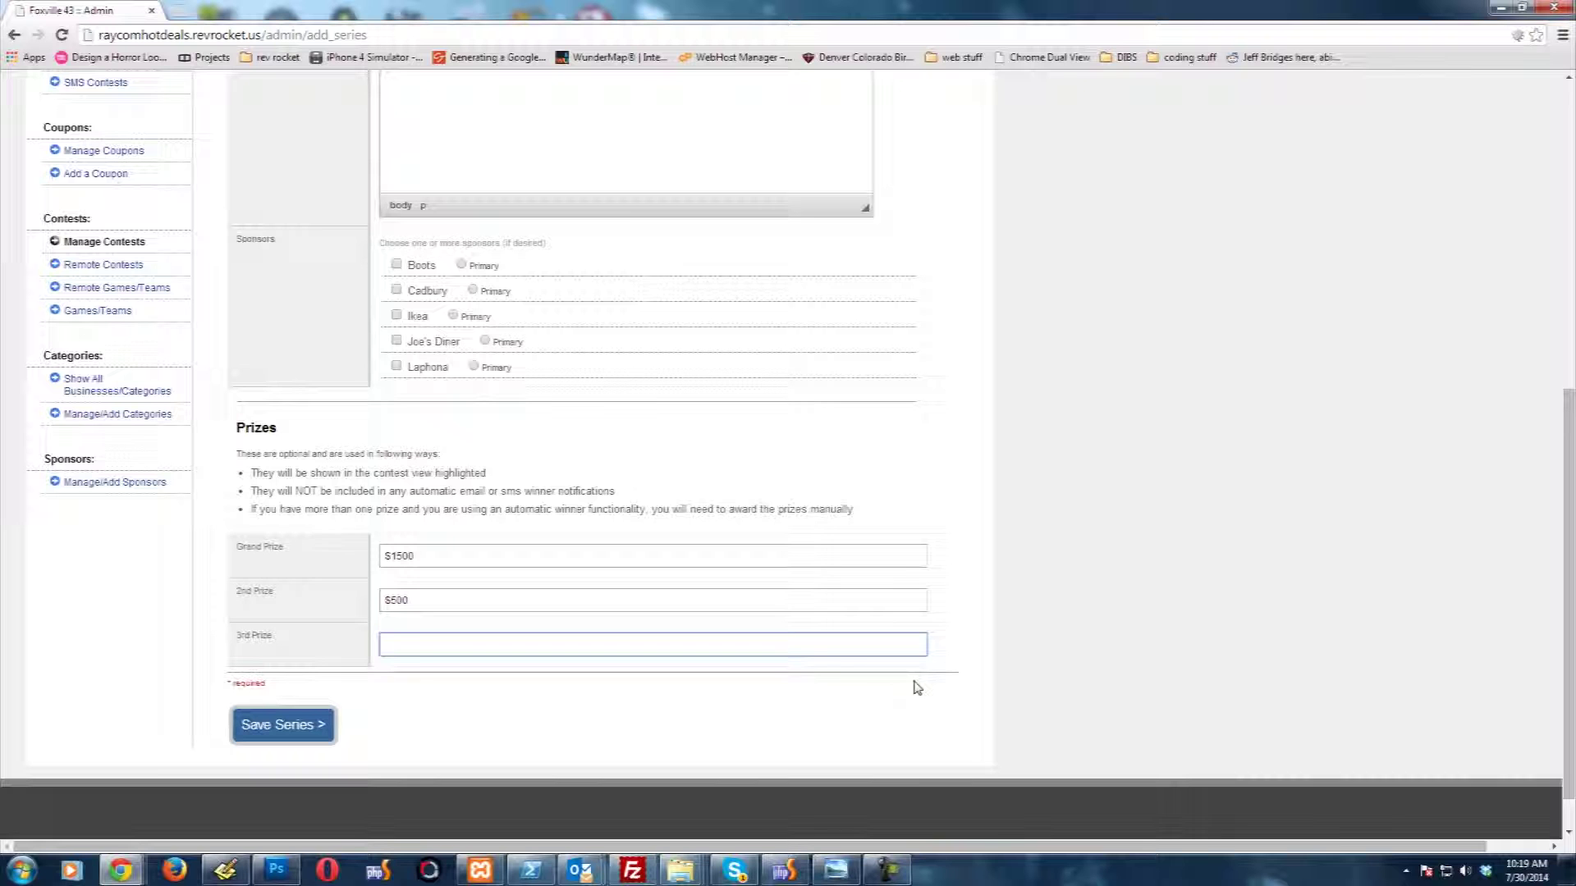
text($)
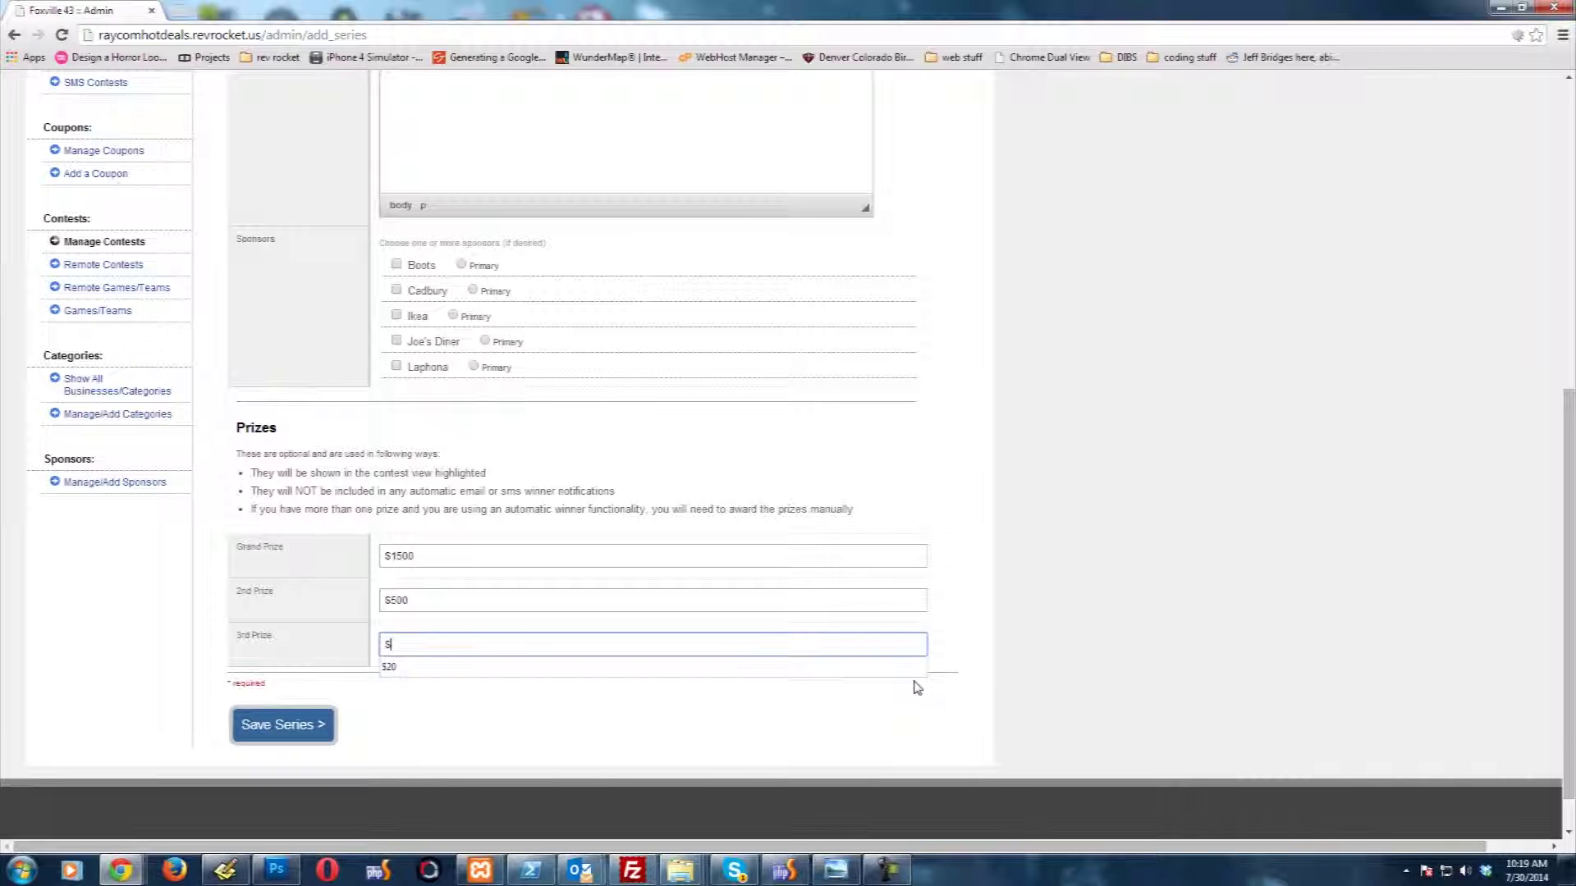
text(10)
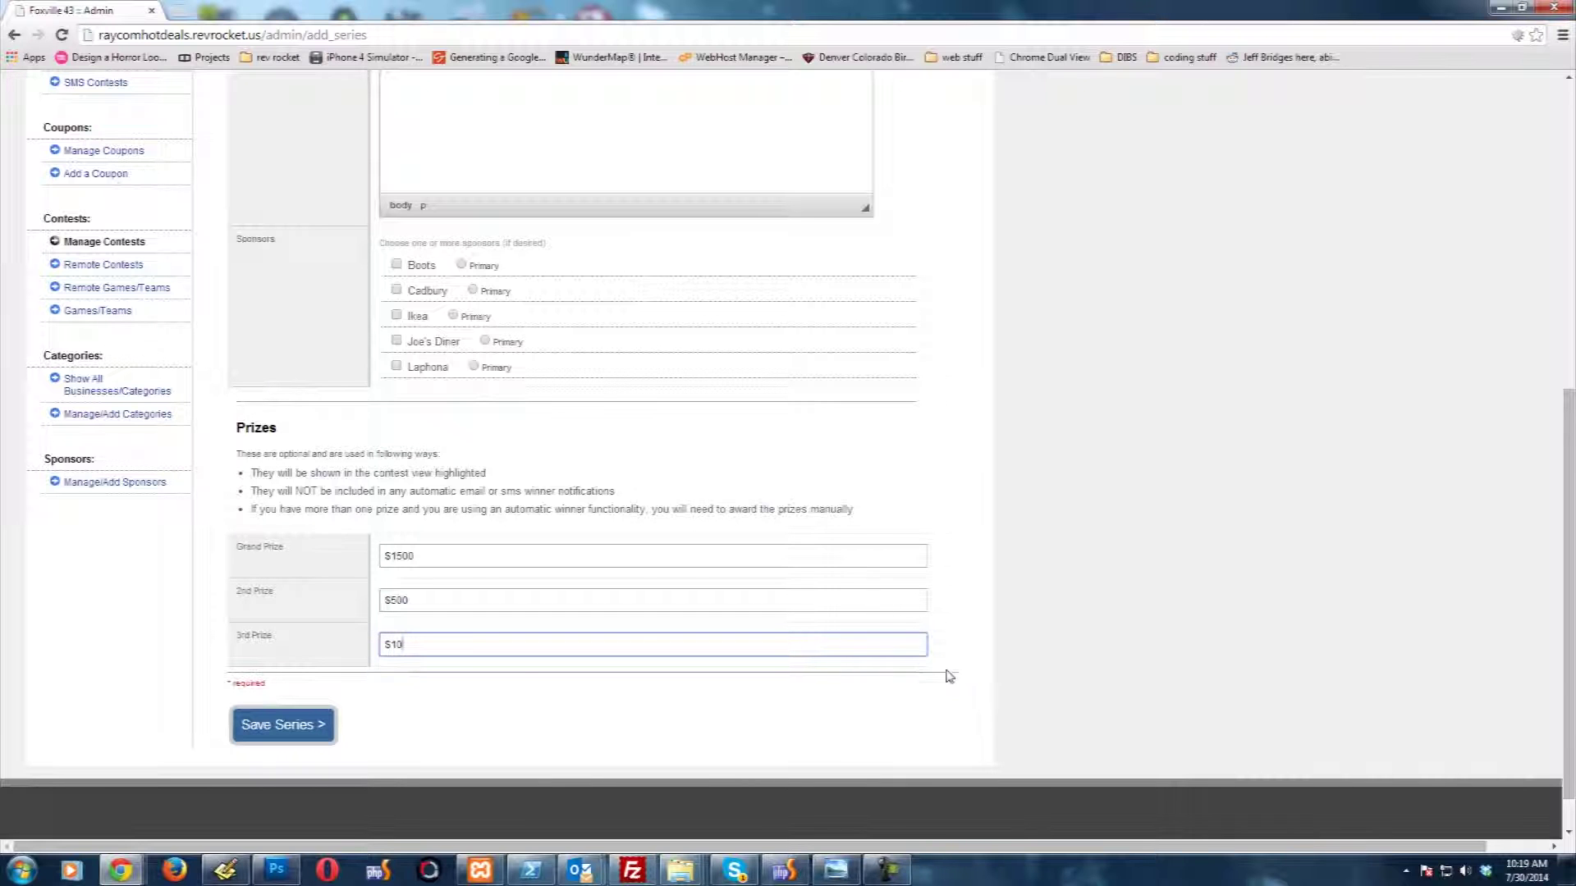
click(287, 735)
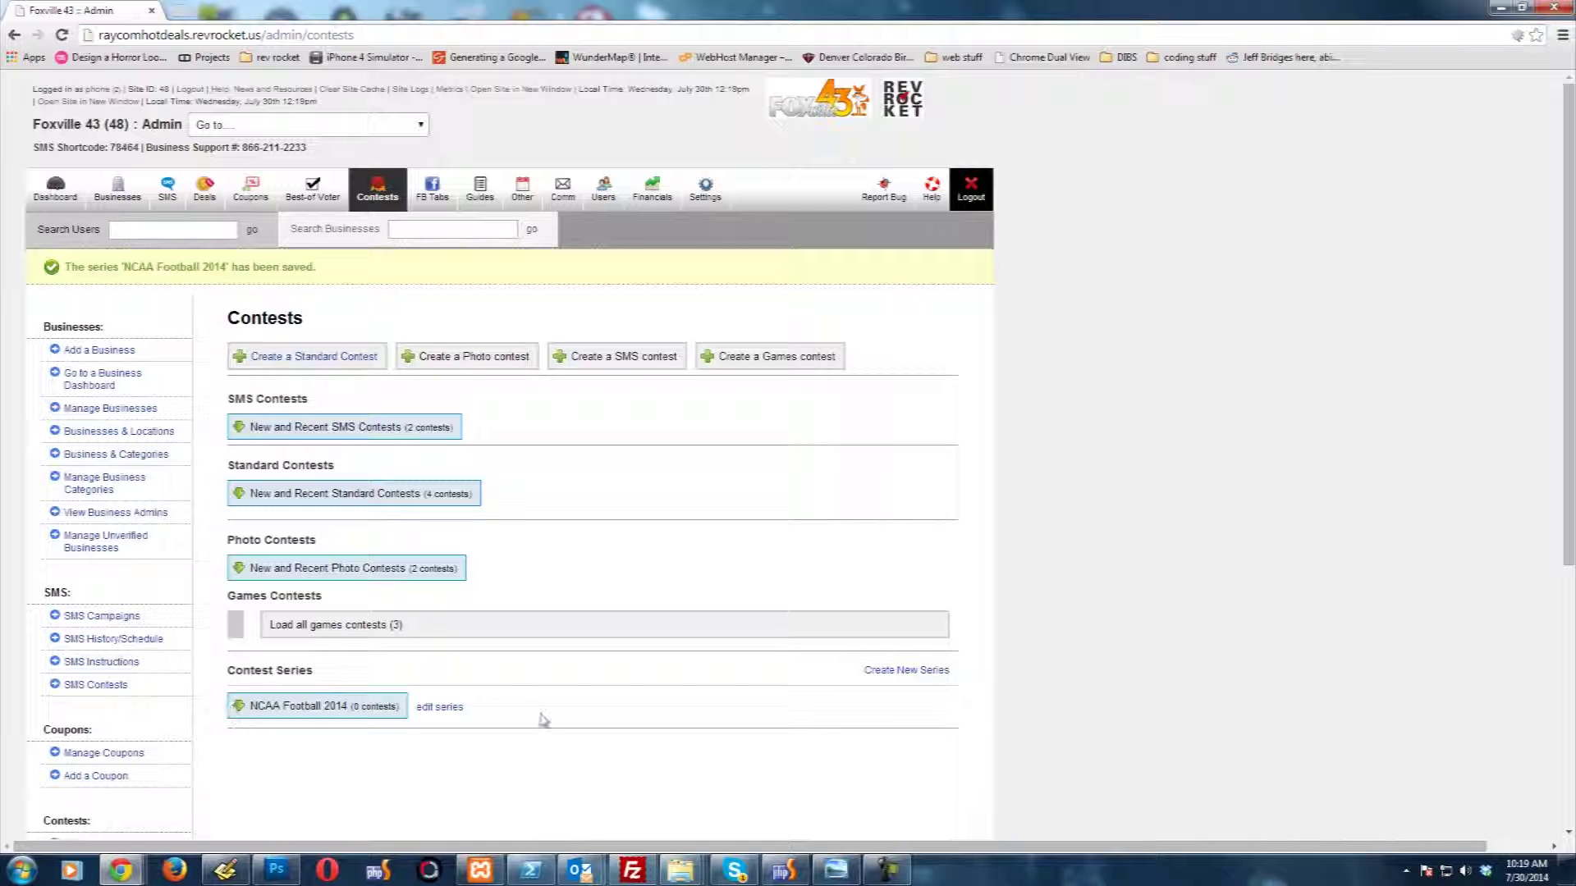
Step: Start a new games contest at station level and mark it as featured
click(756, 358)
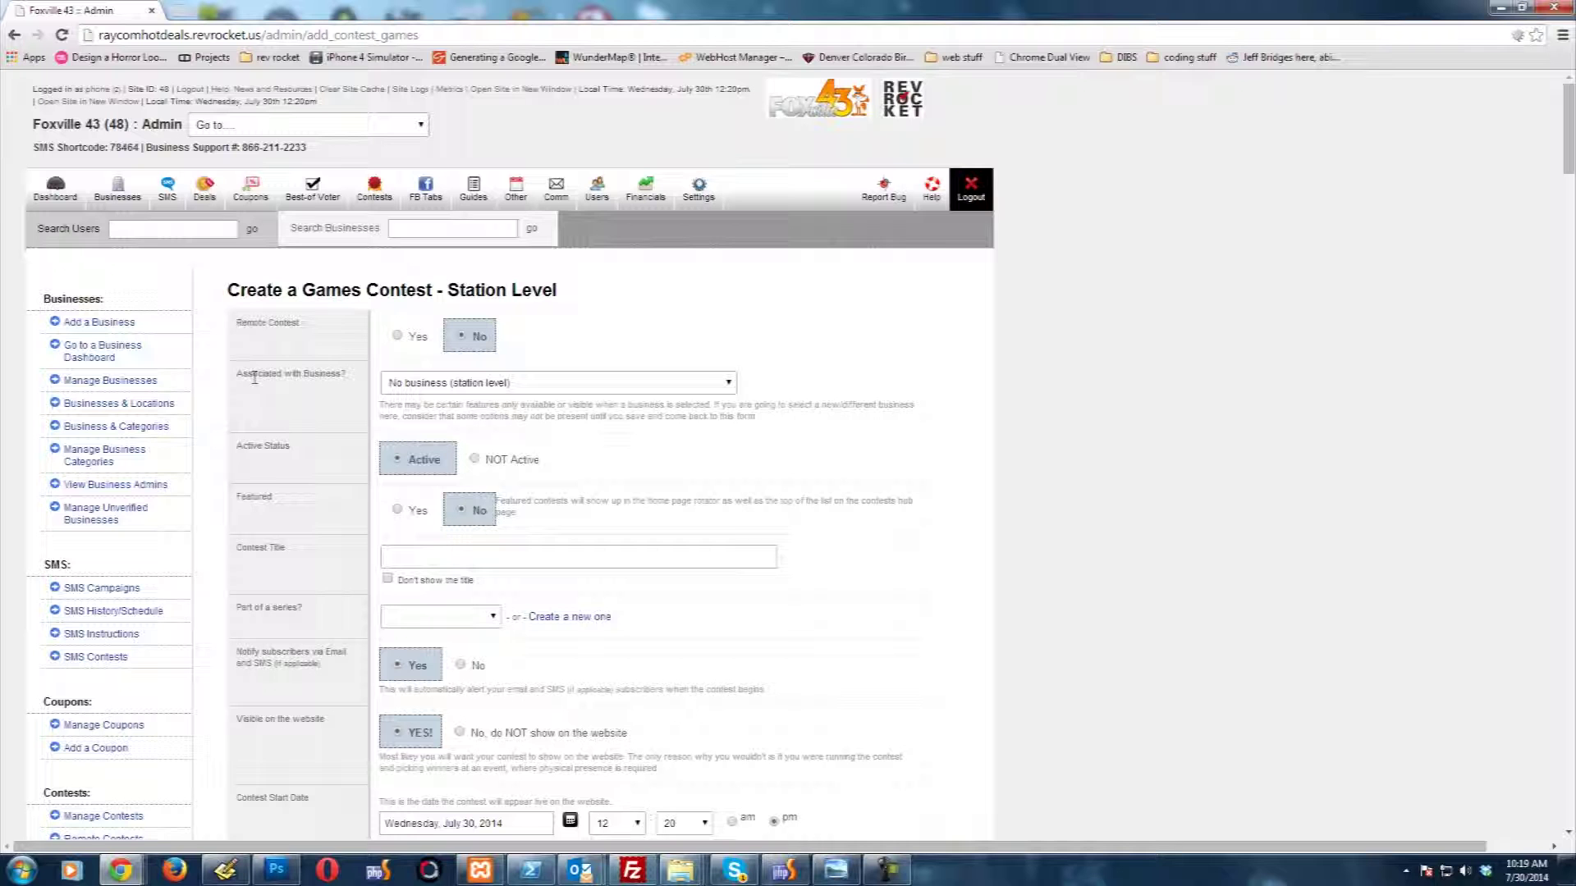
click(456, 384)
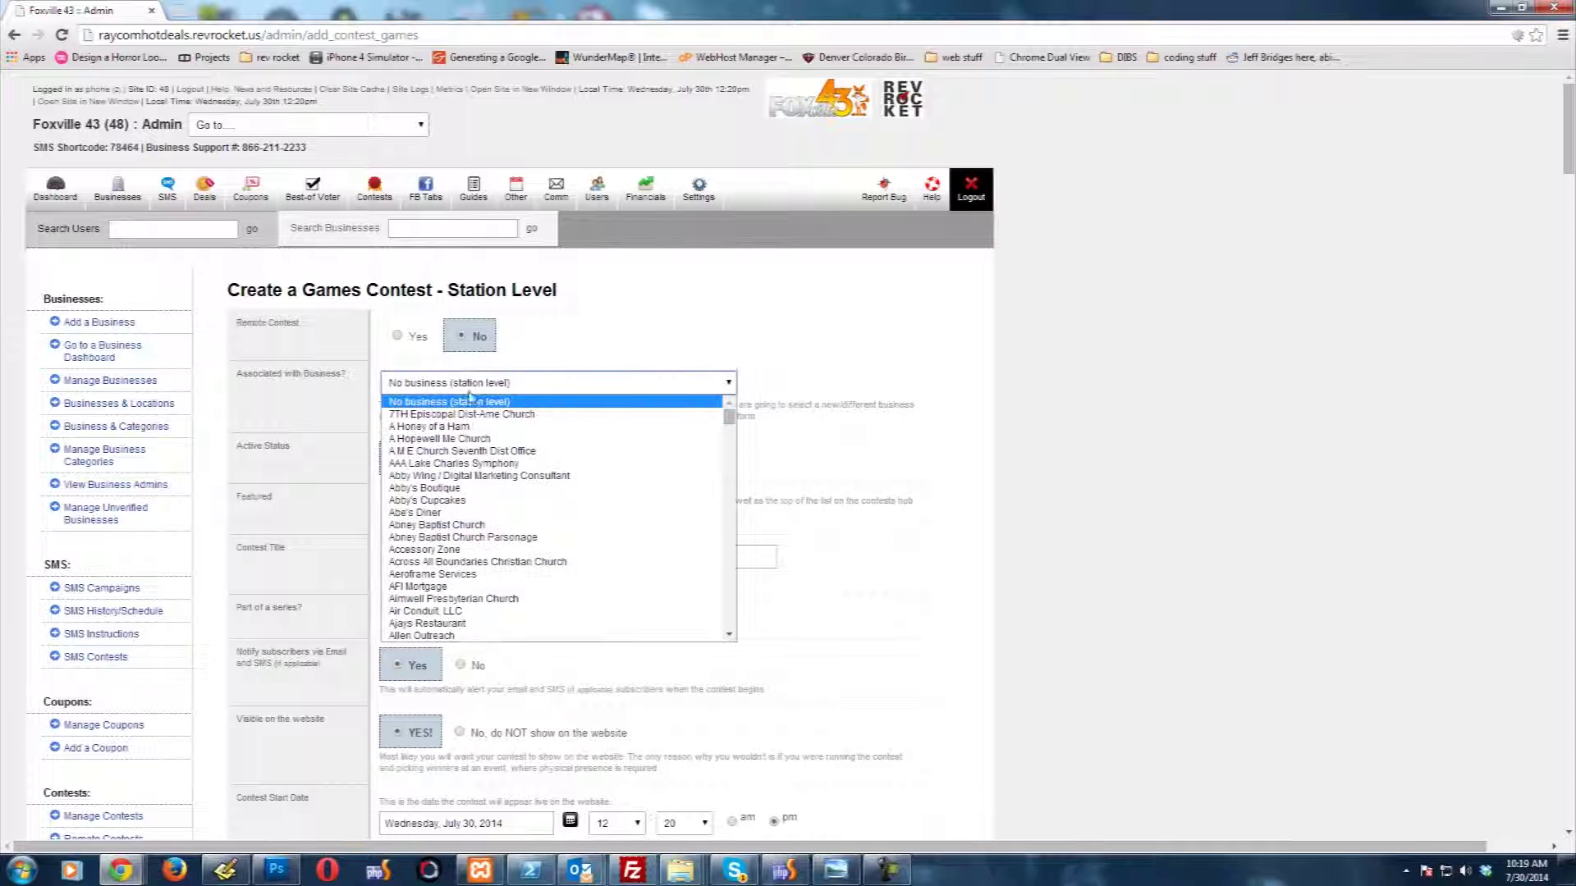
click(275, 374)
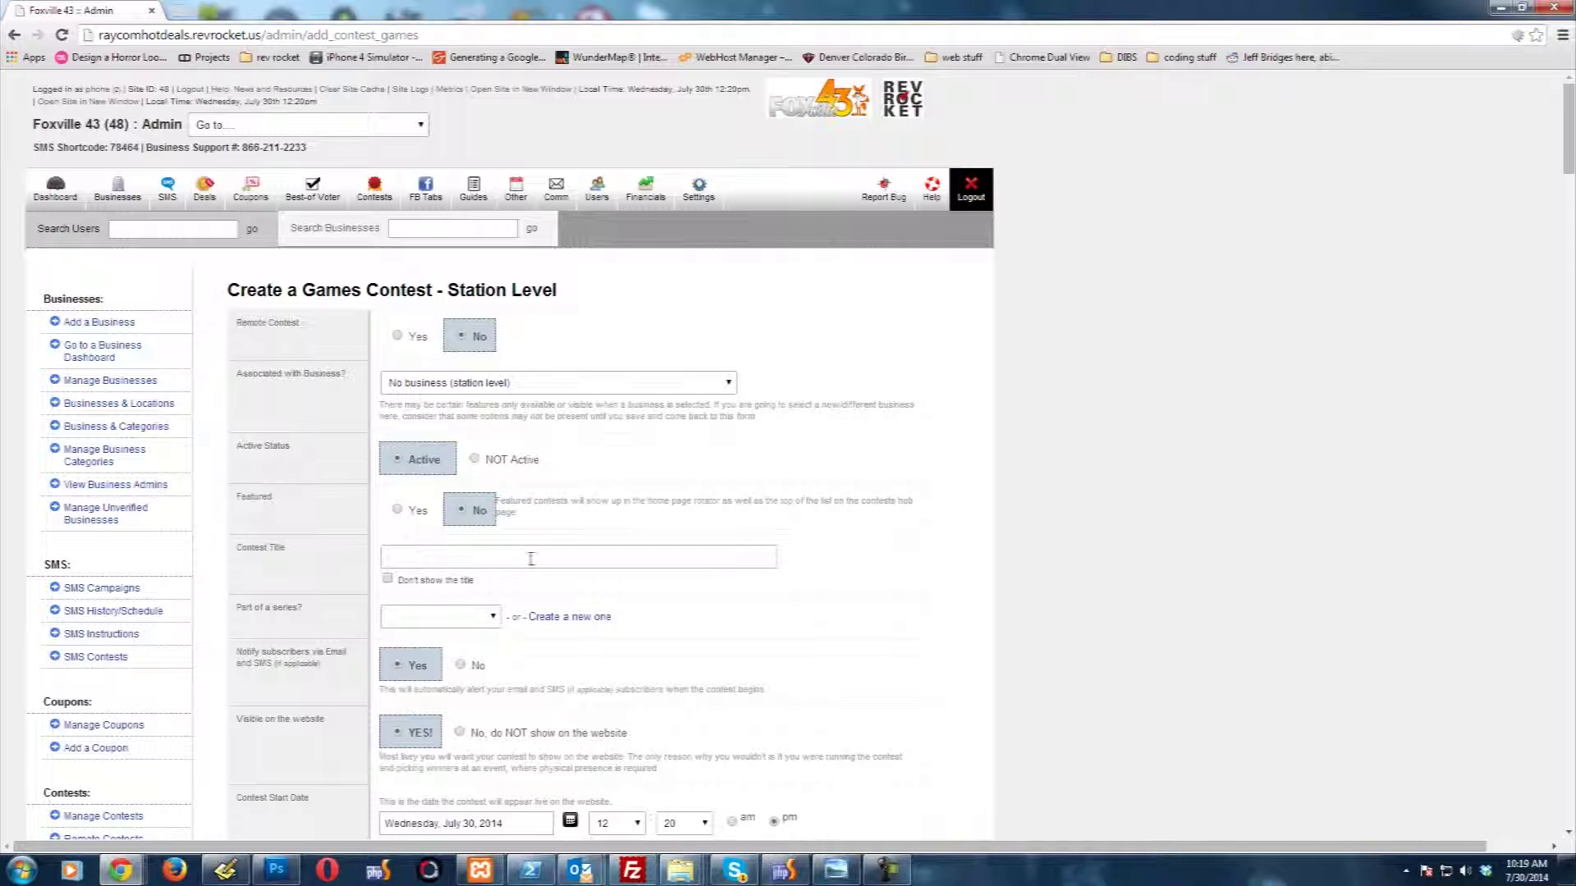
click(432, 518)
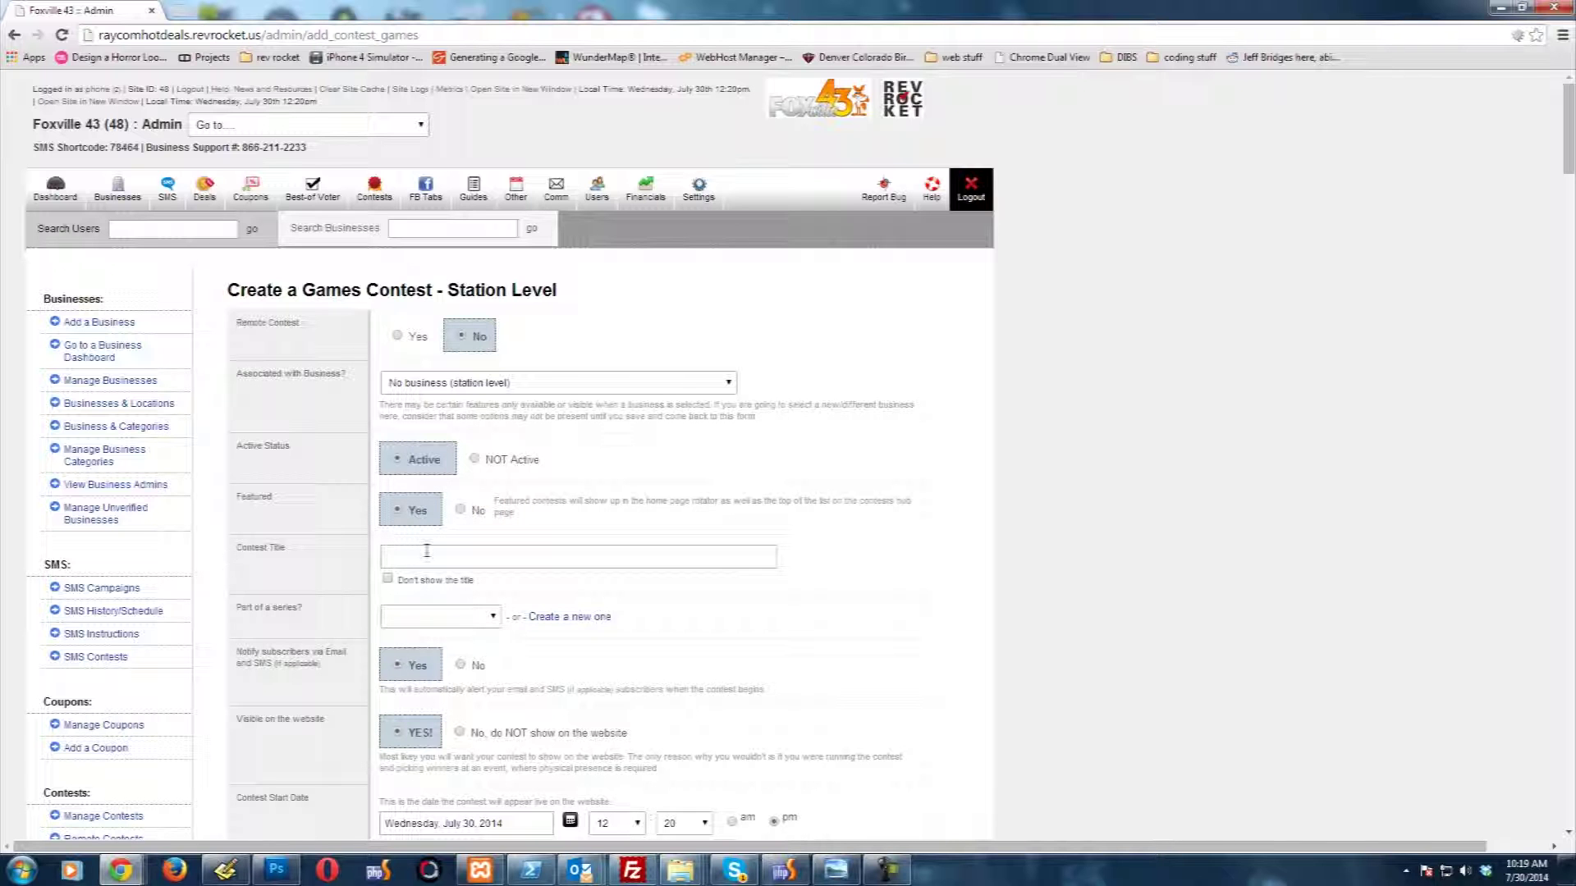
Step: Title the contest 'NCAA Football Week 1' and assign it to the NCAA Football 2014 series
click(408, 556)
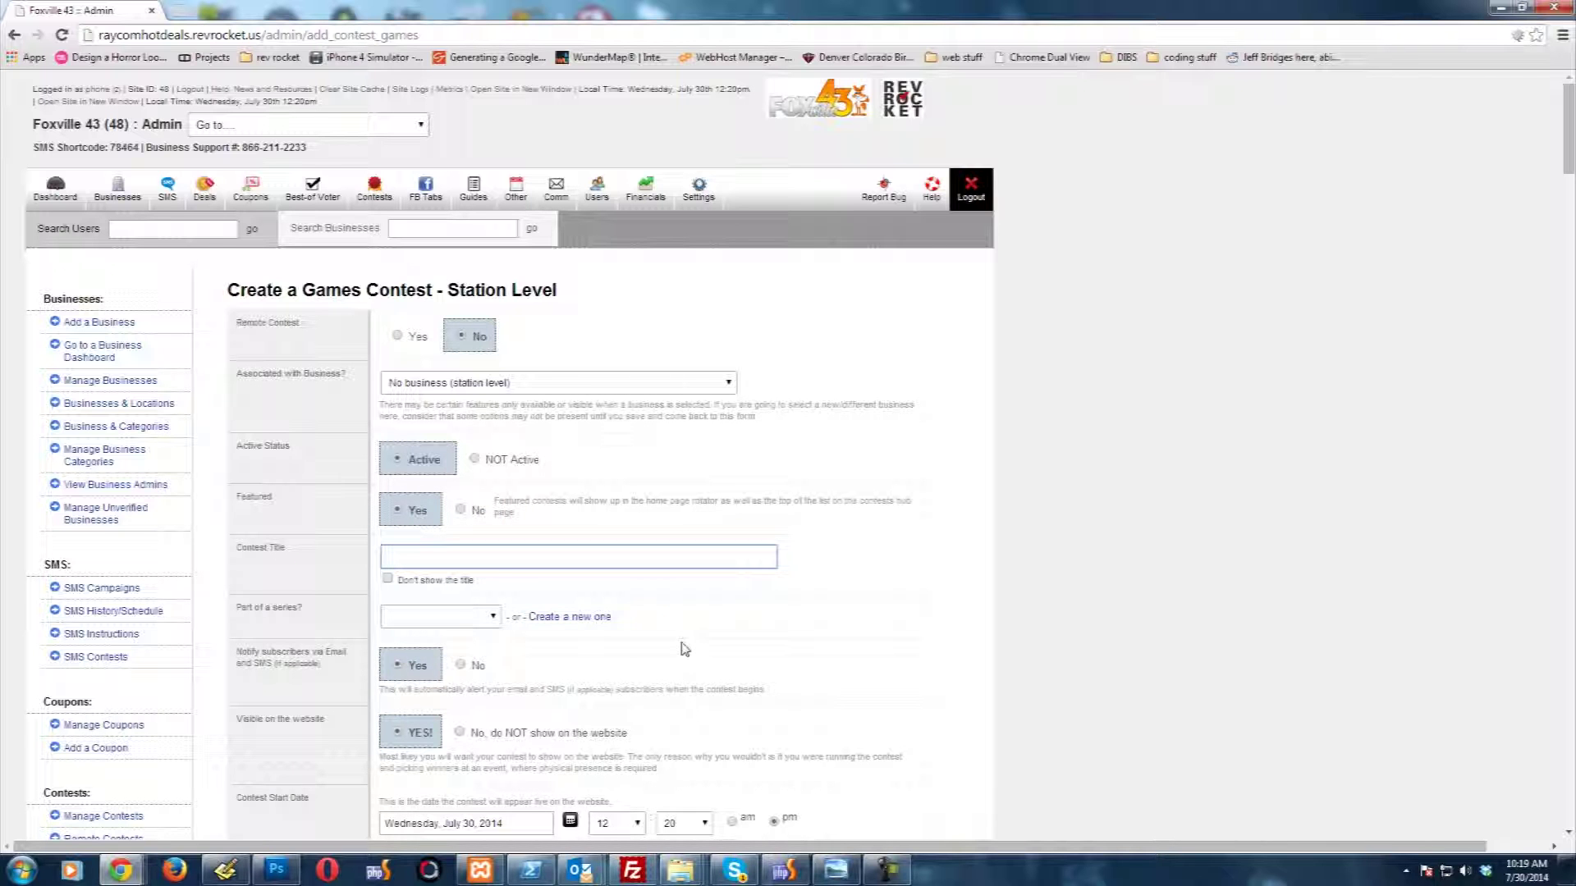
text(NCAA)
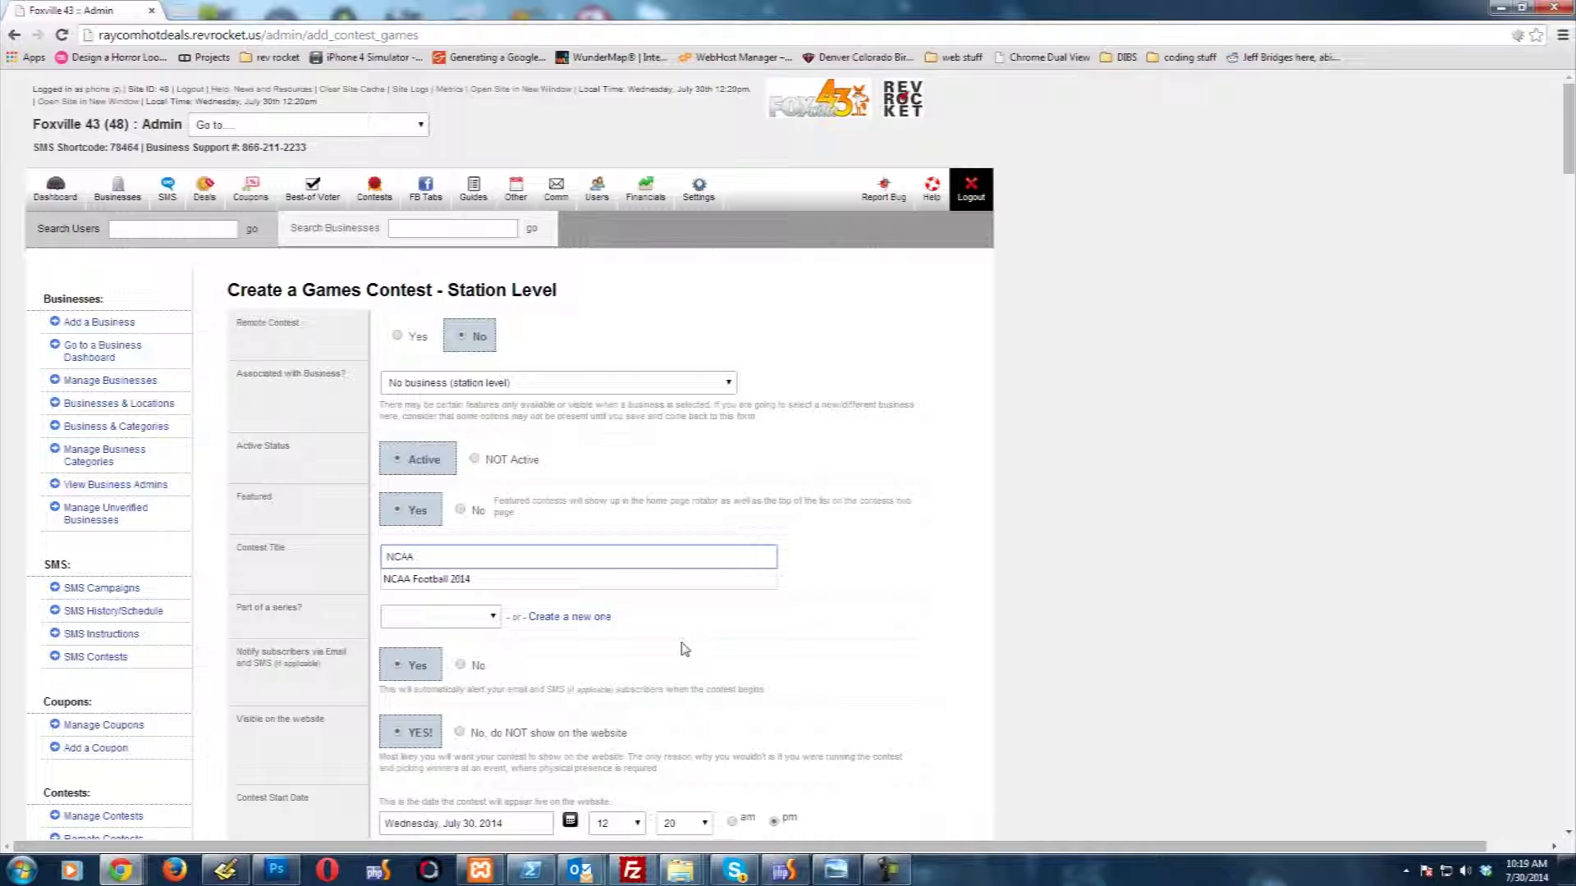
key(Down)
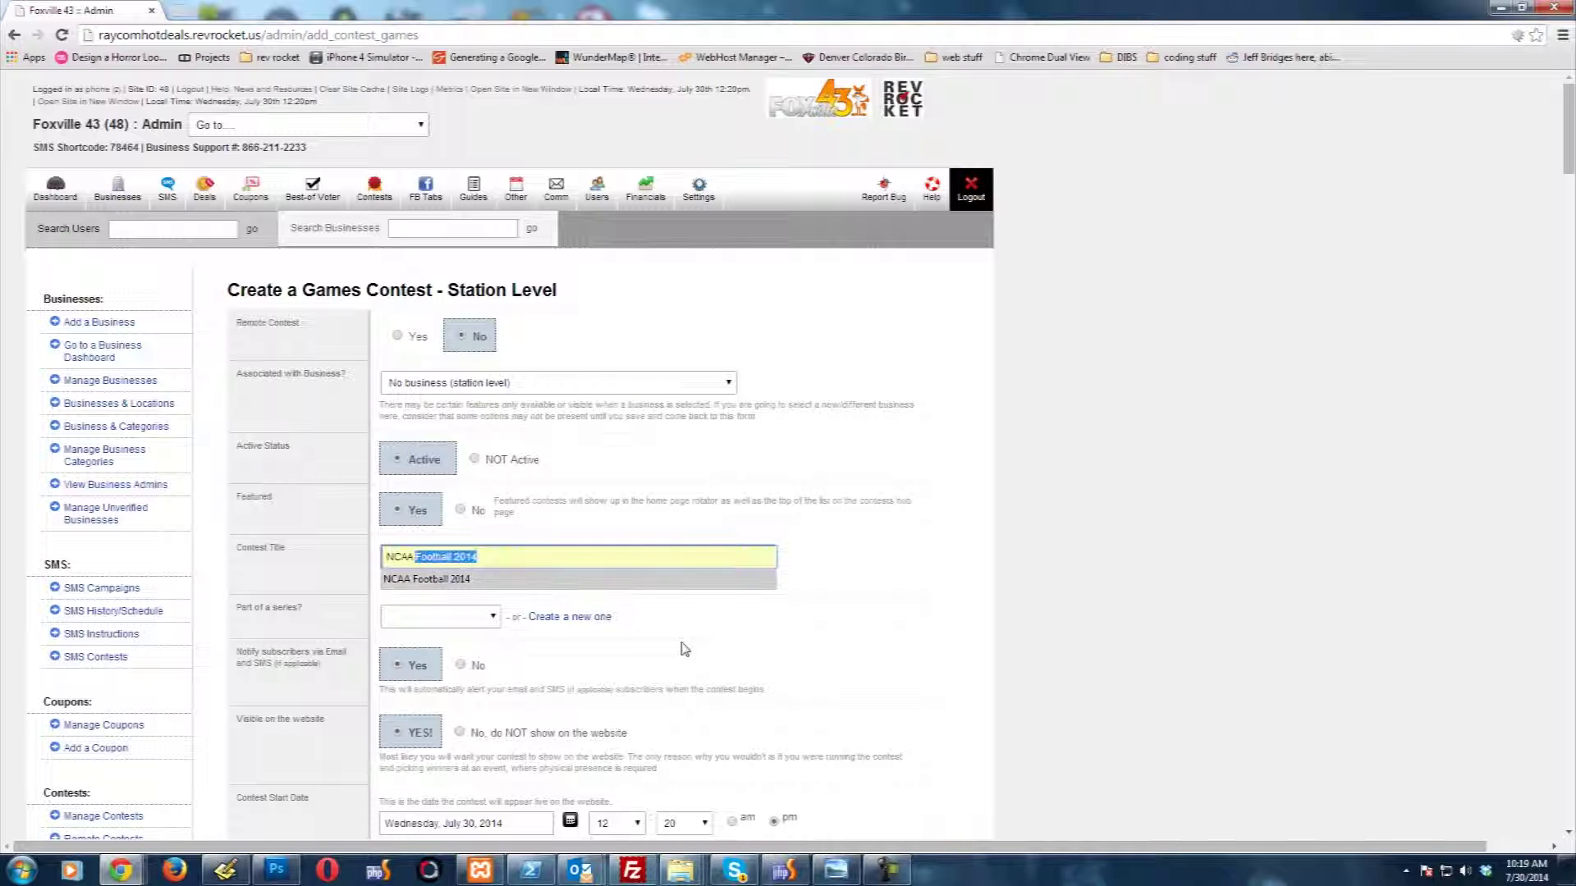
key(Return)
key(BackSpace)
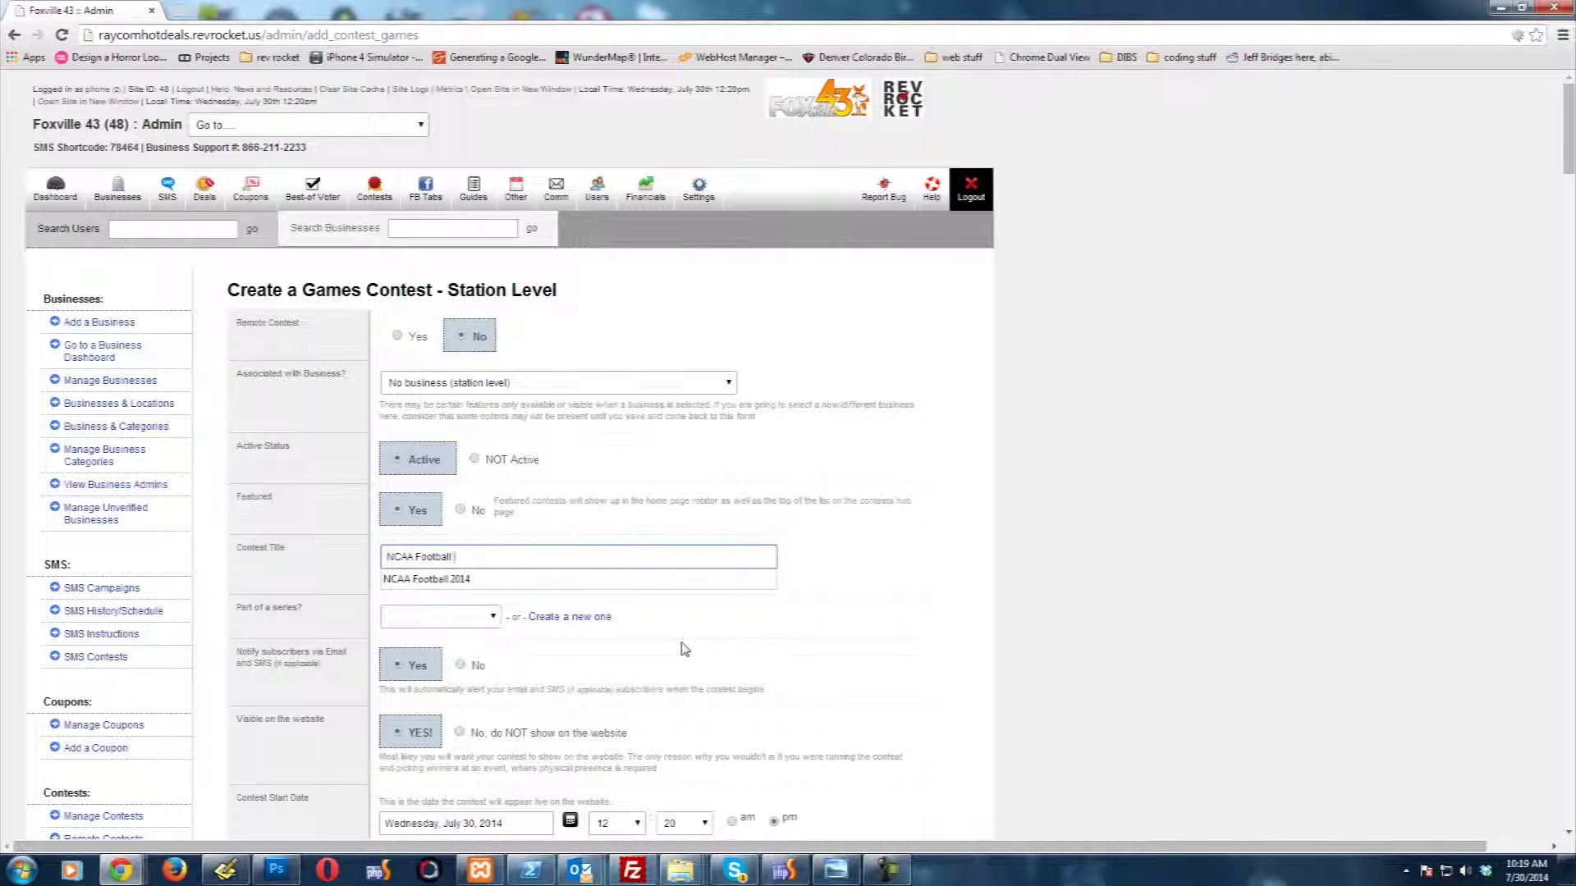
text(week 1)
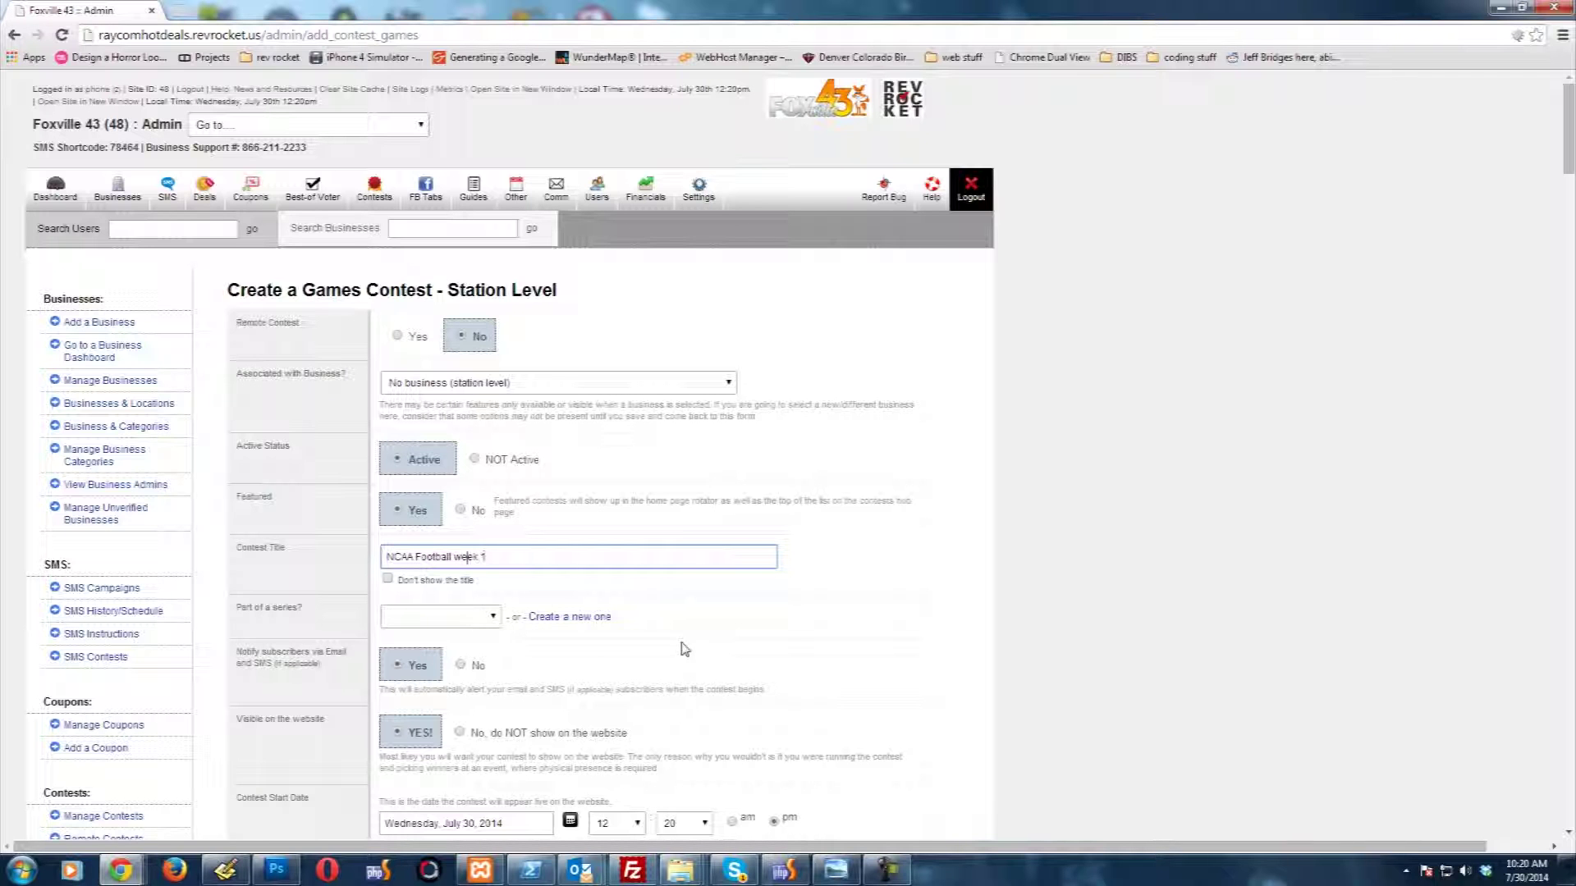
key(Left)
key(Left)
key(Left)
key(Left)
key(Left)
key(BackSpace)
text(W)
click(468, 619)
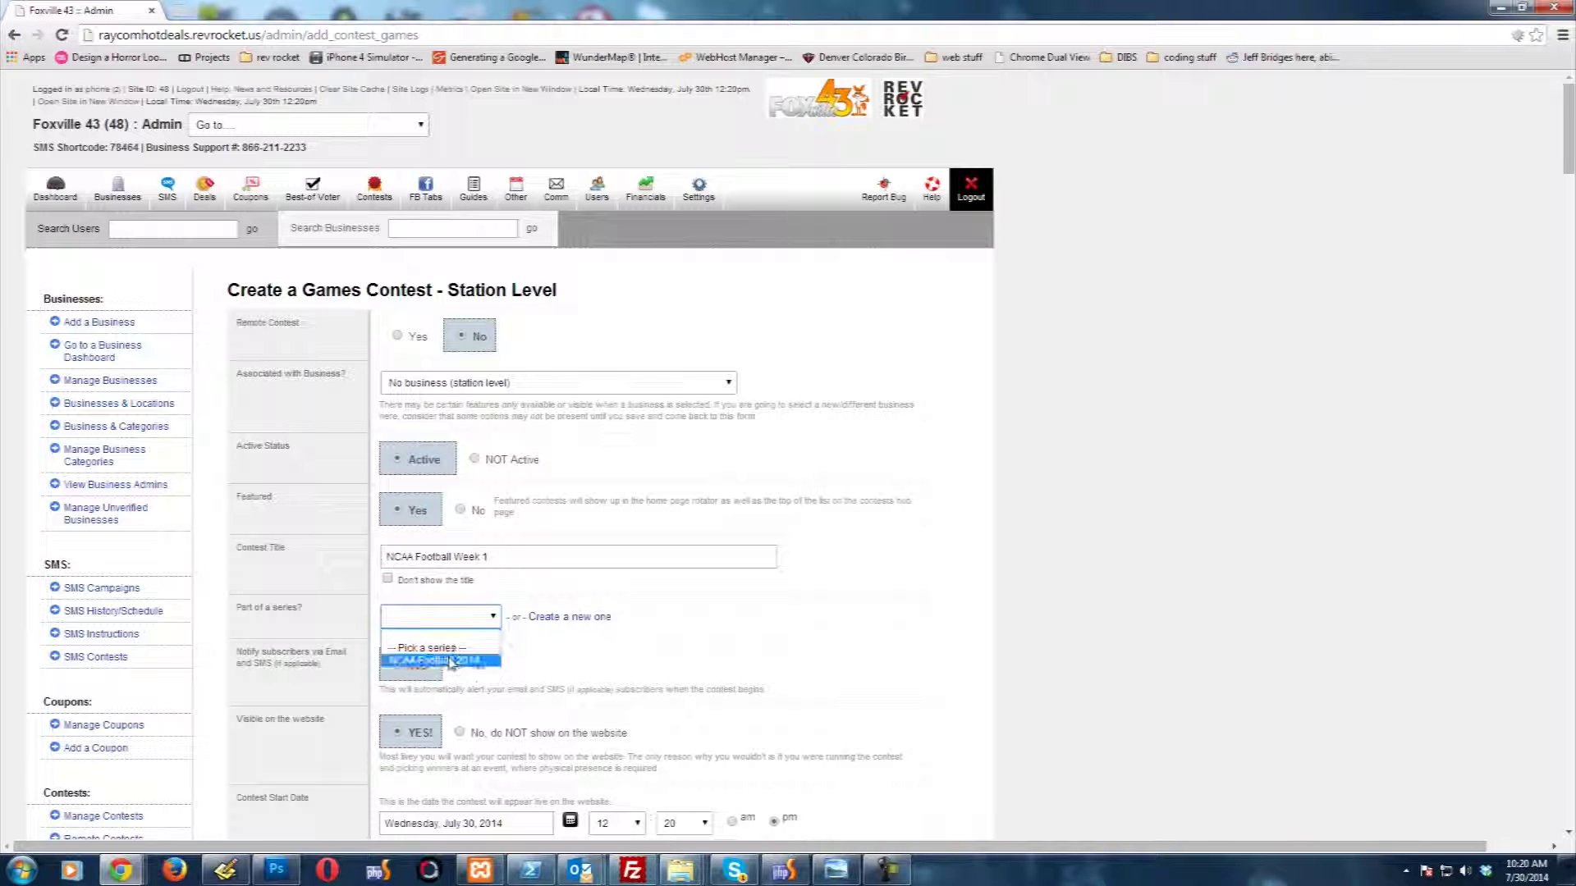
click(450, 662)
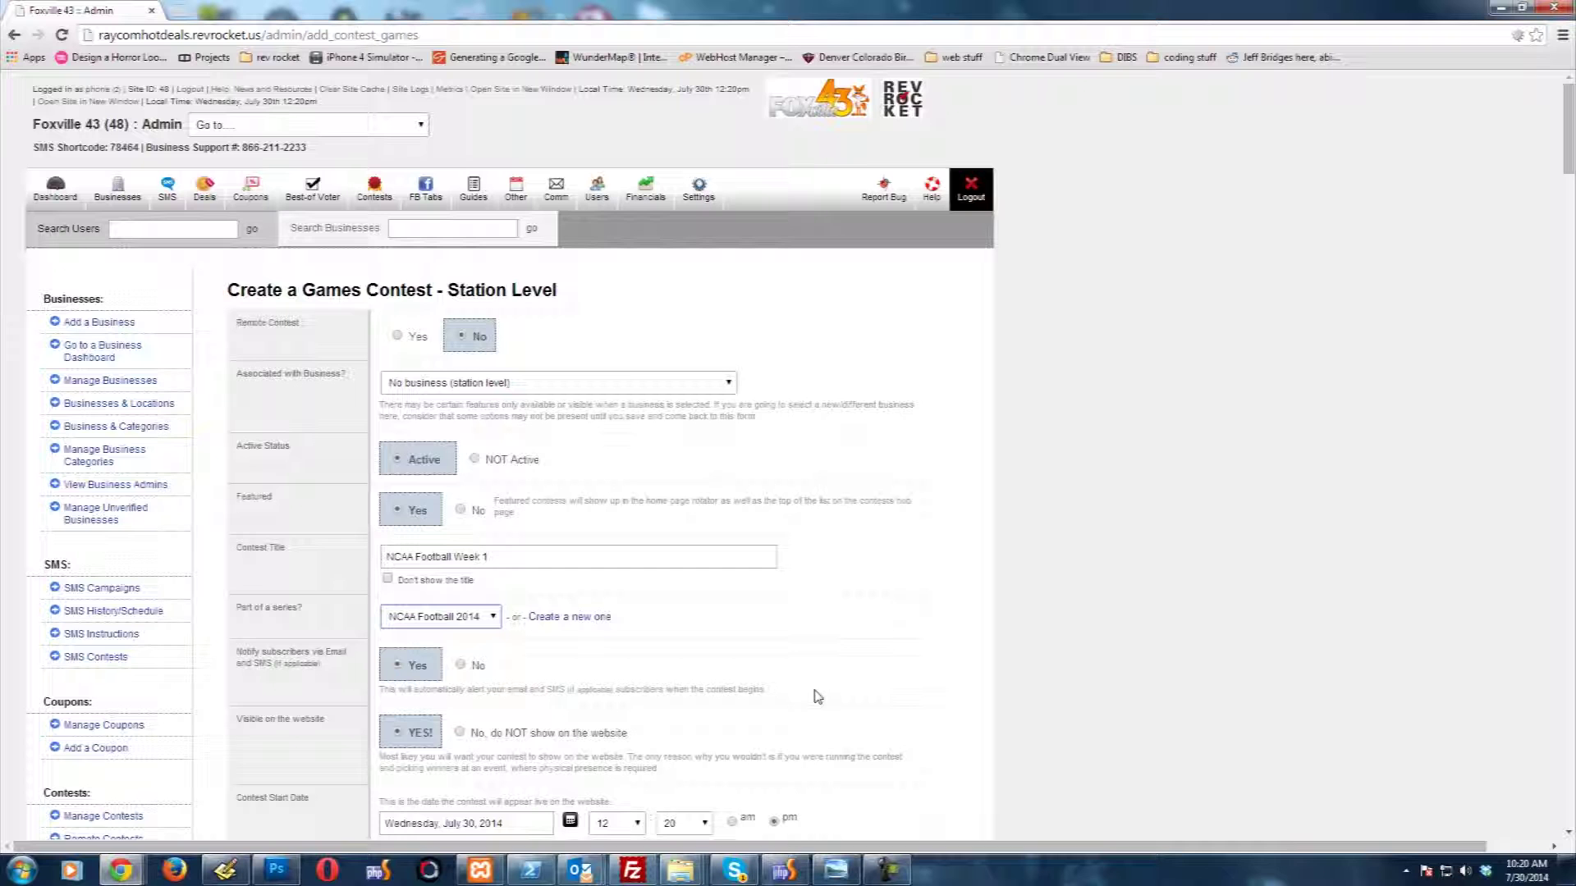
Step: Keep entry start tied to the contest start, and set the contest end date to July 15, 2014
scroll(293, 719, down, 1)
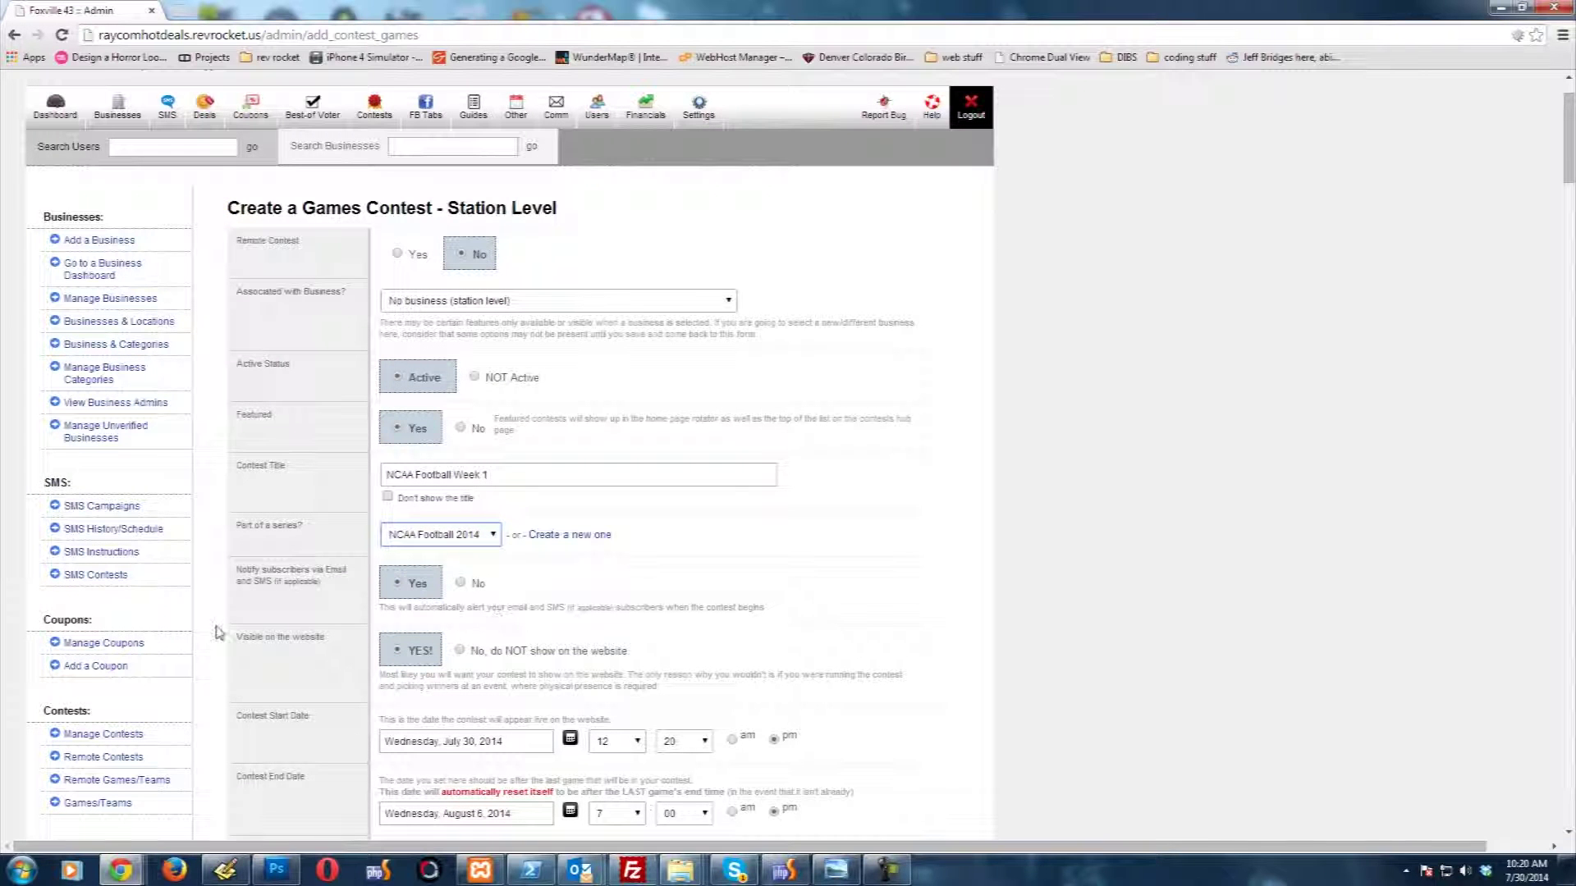
scroll(310, 719, down, 1)
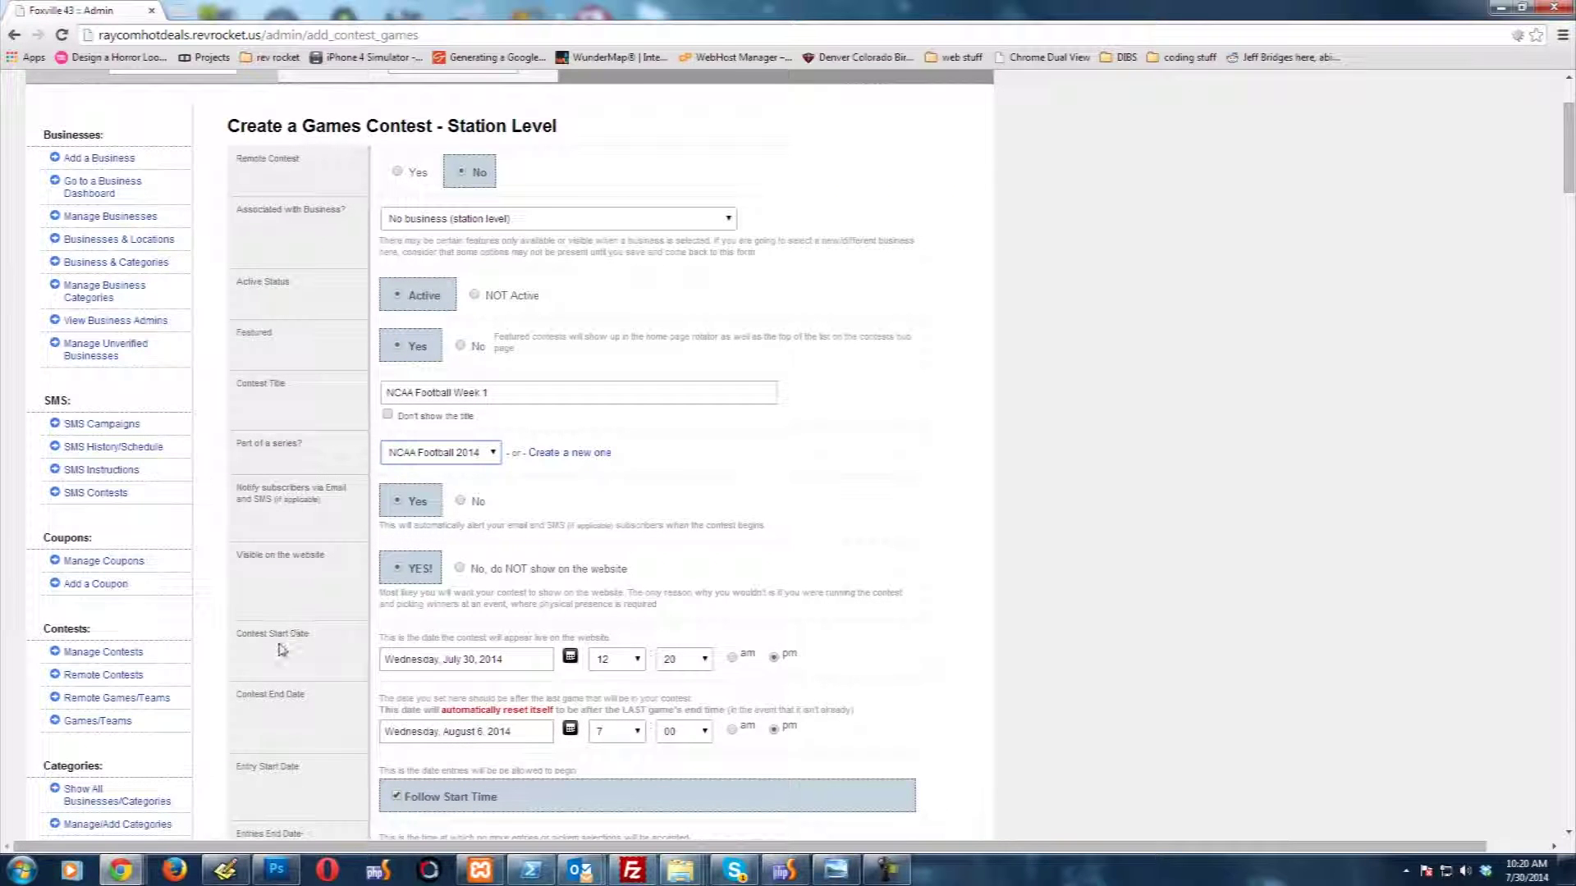
scroll(298, 636, down, 2)
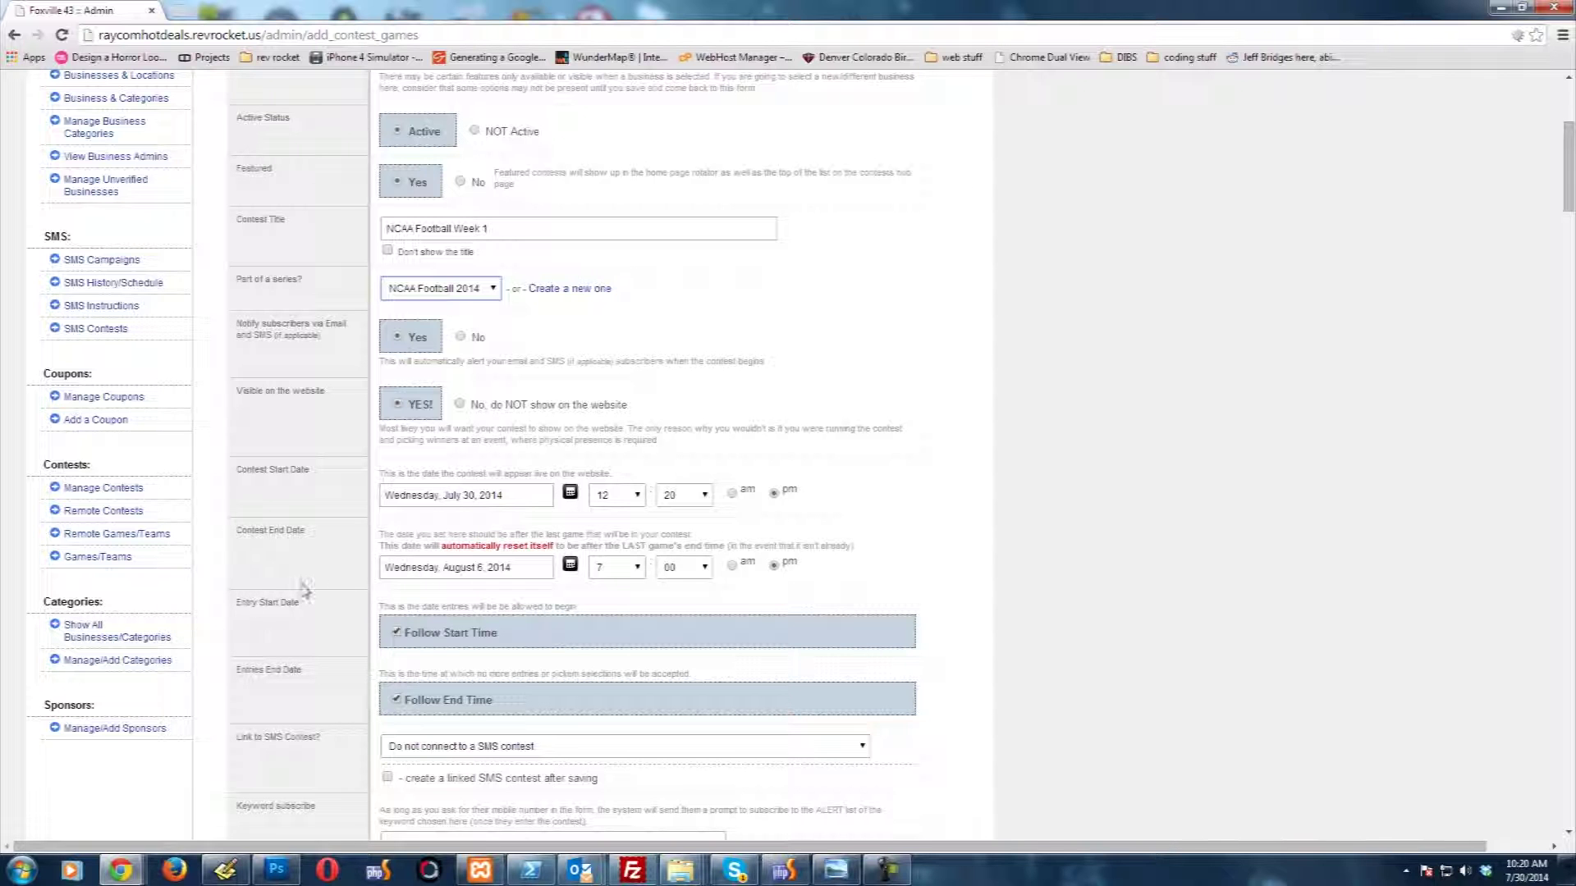
click(396, 633)
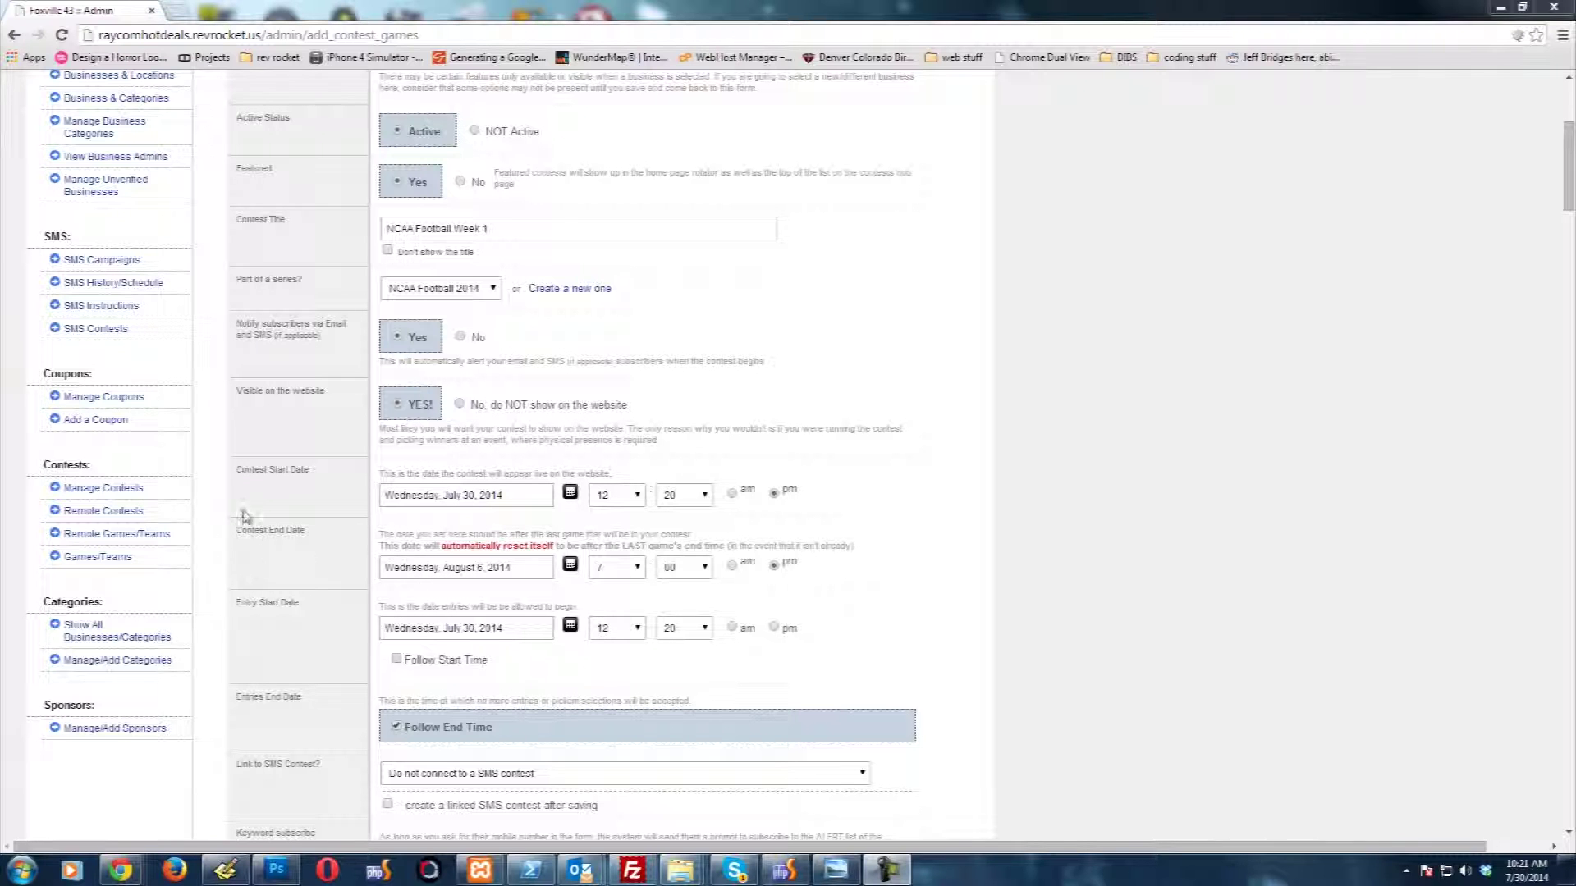
click(397, 660)
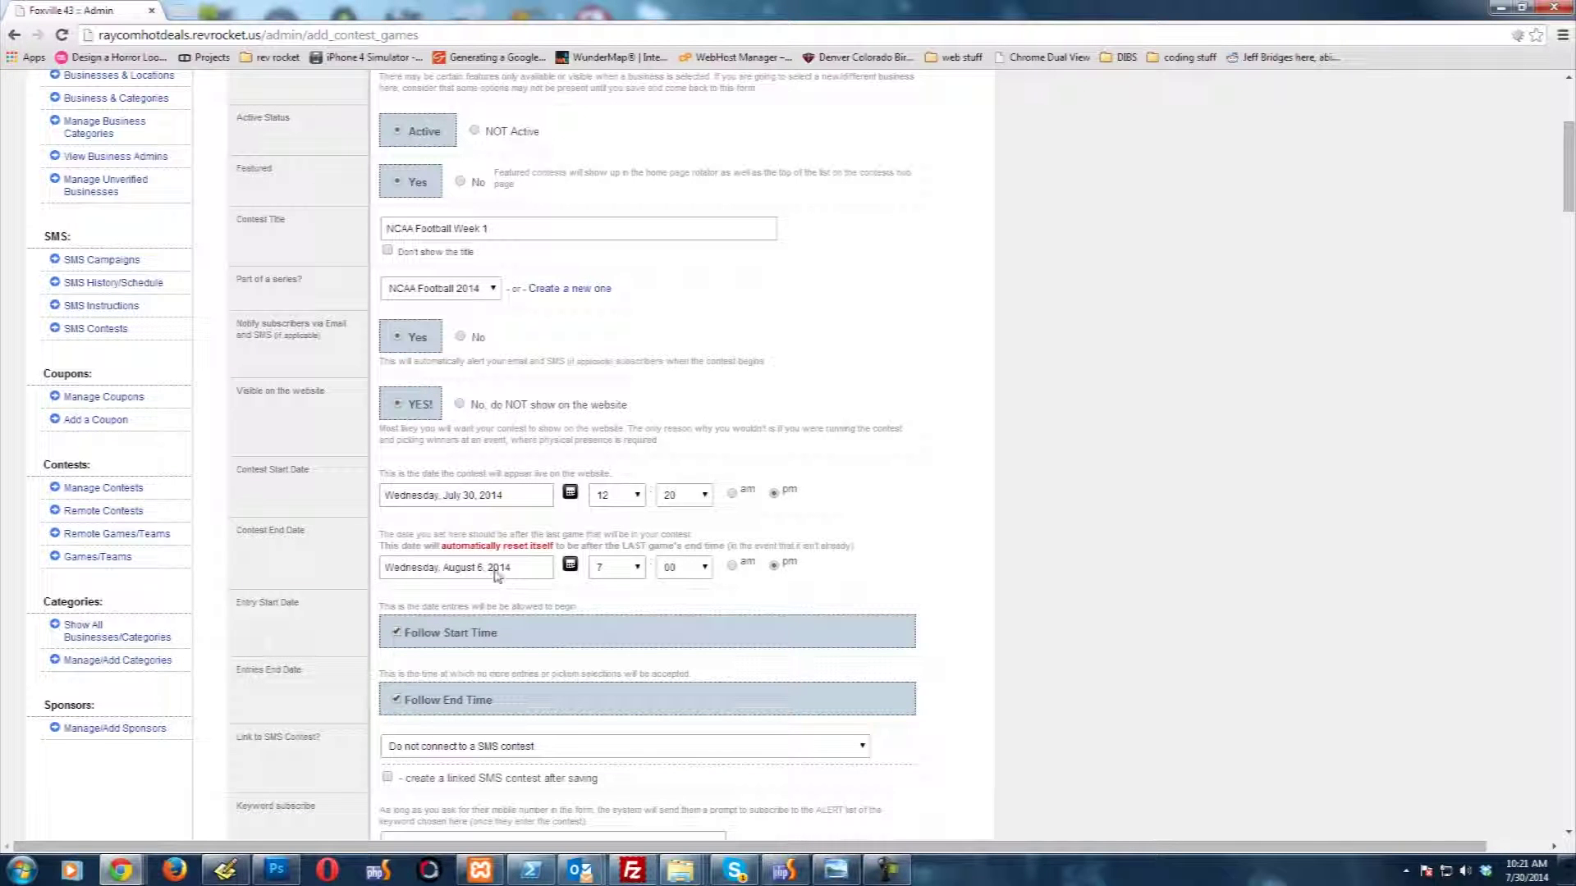
click(570, 564)
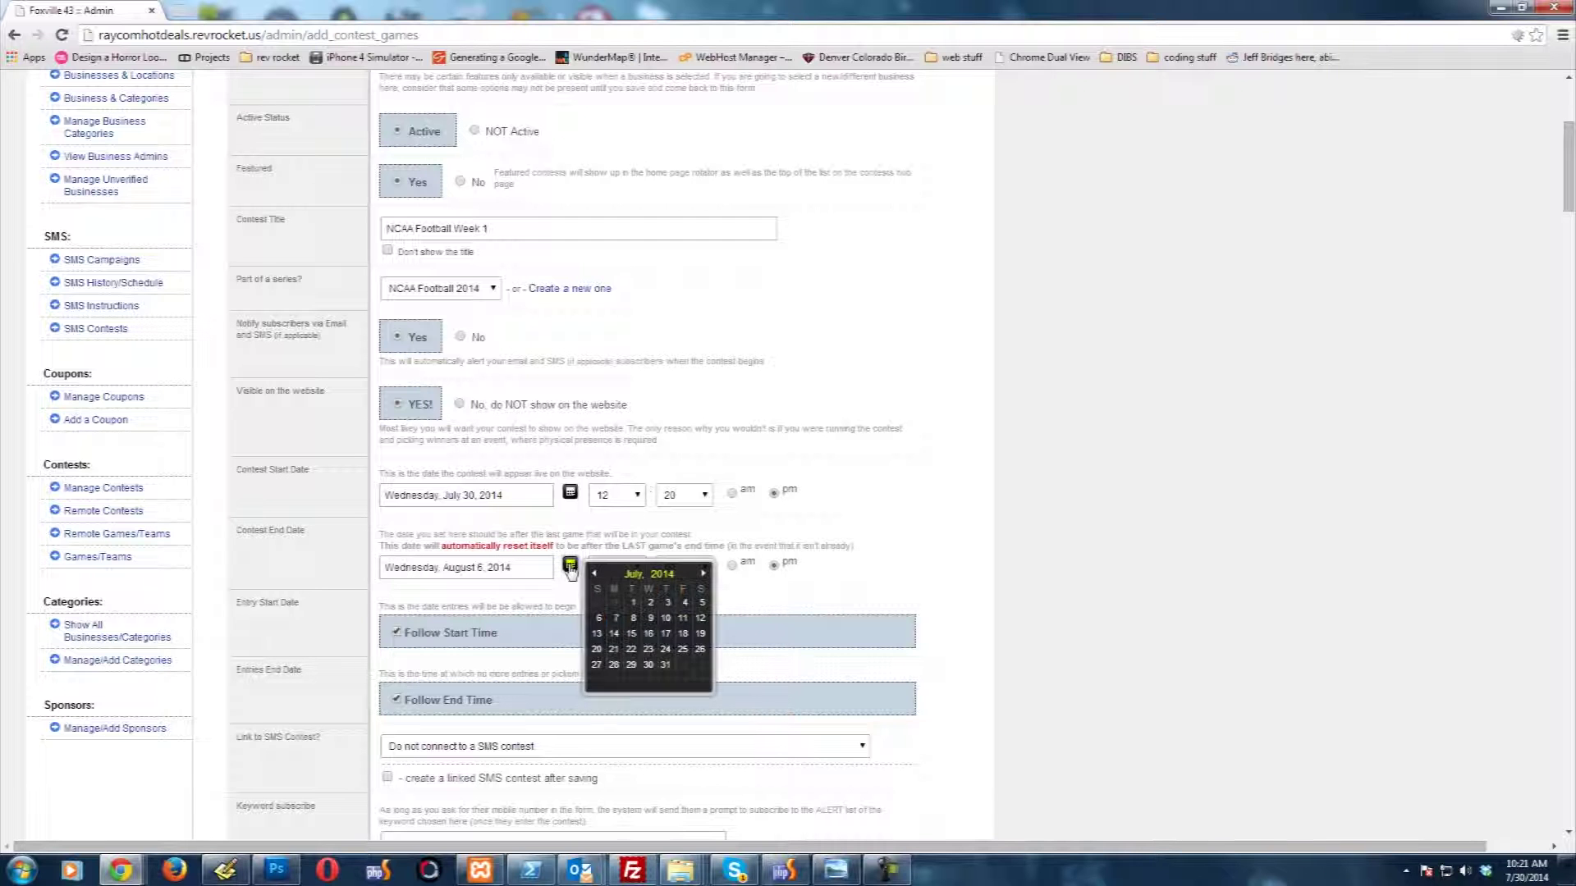
click(631, 634)
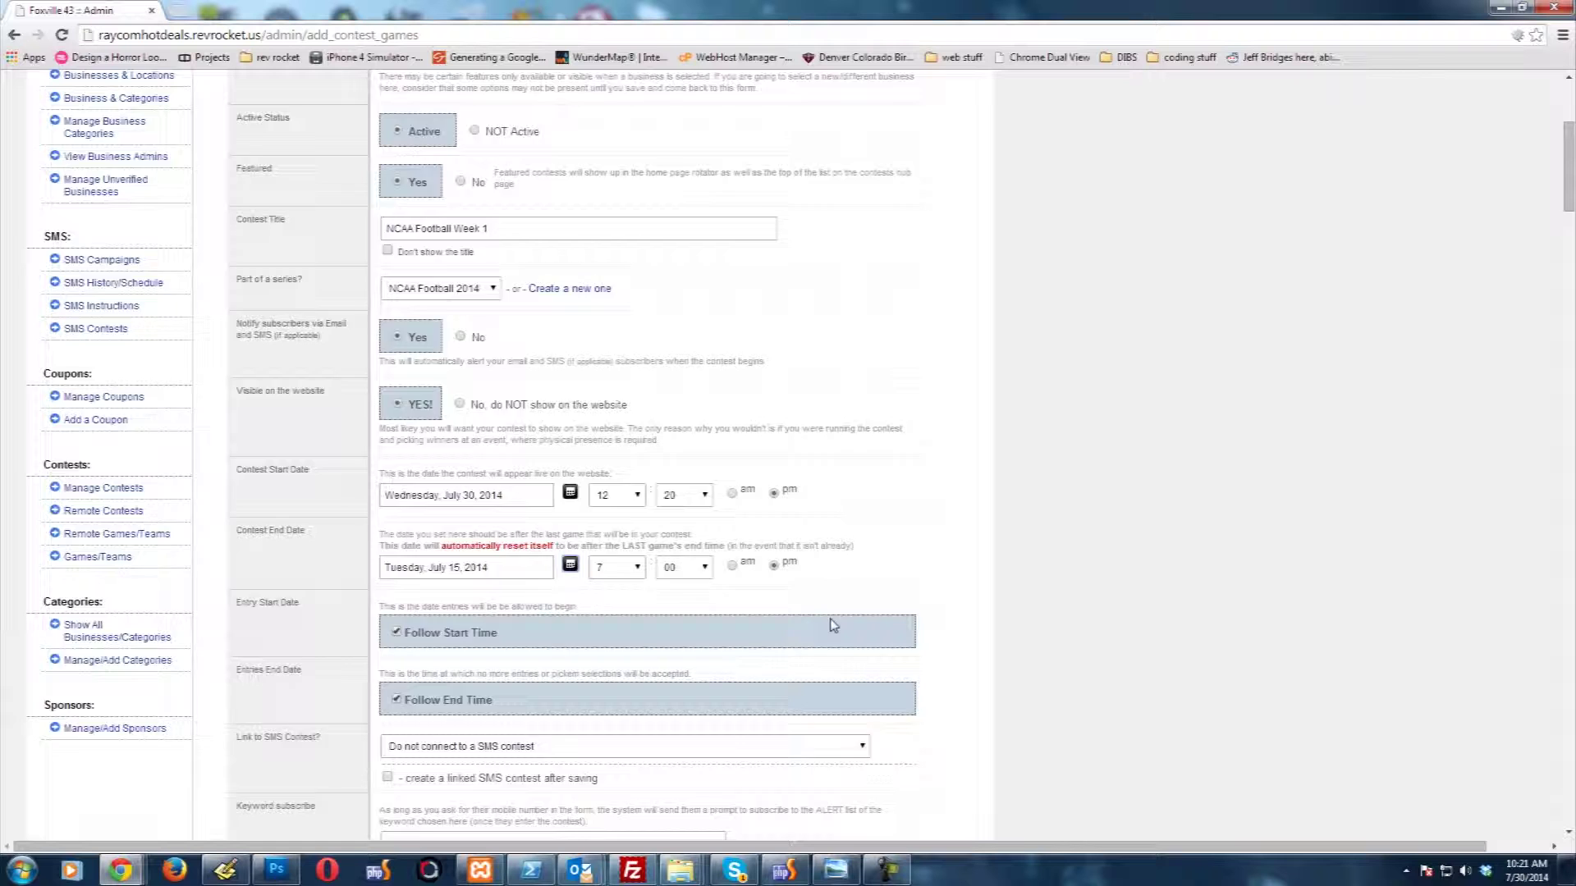
scroll(830, 625, down, 3)
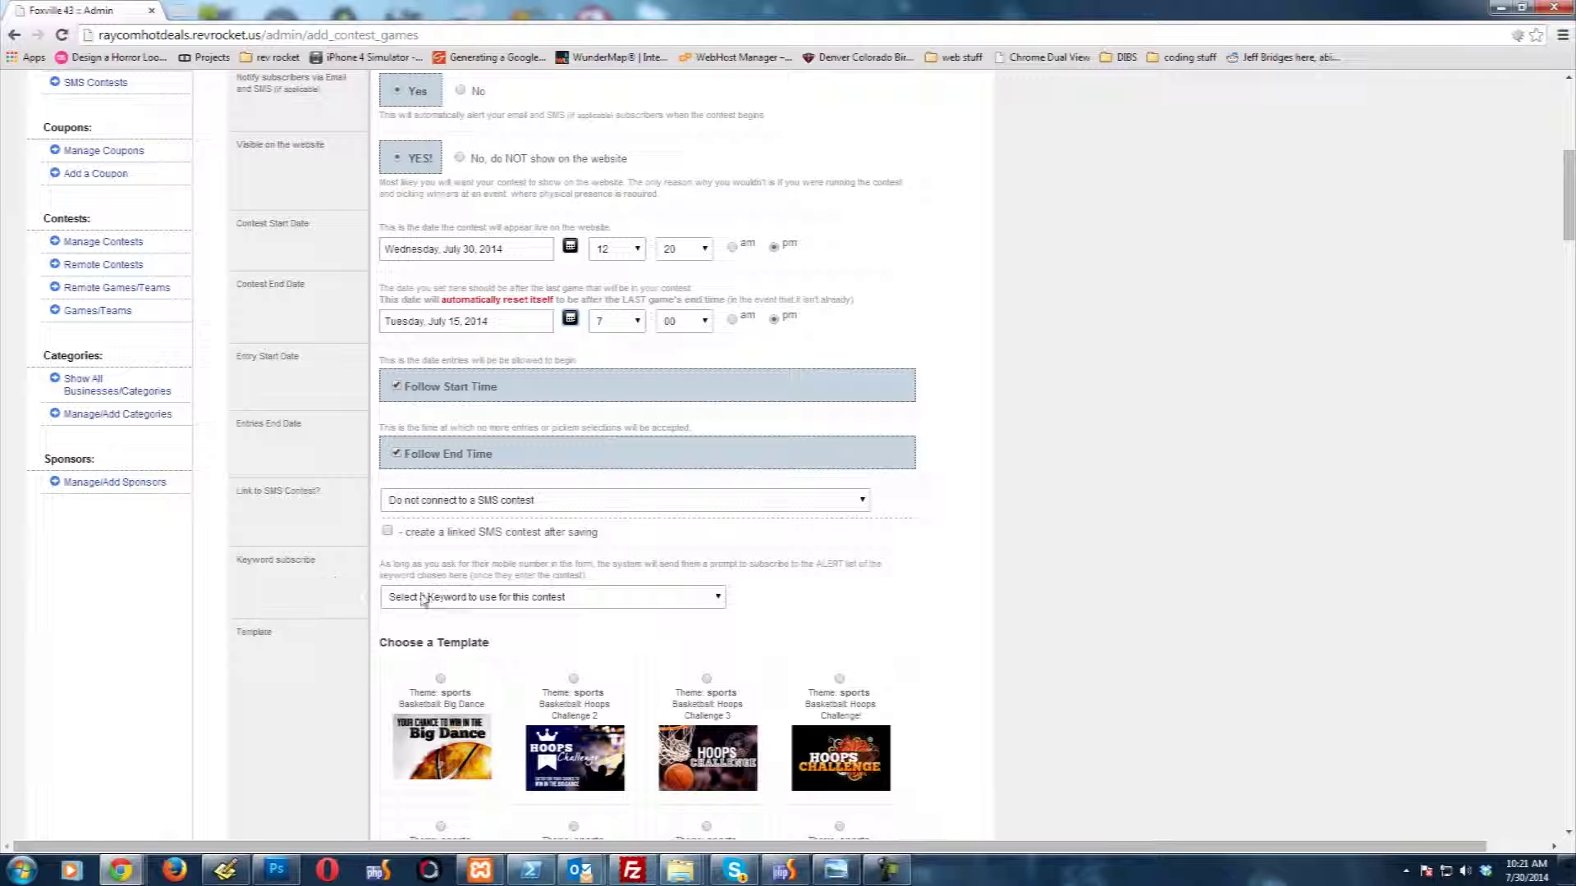
Step: Choose the Football: Enter to Win #2 template and check the Games Contest Specifics section
scroll(205, 636, down, 5)
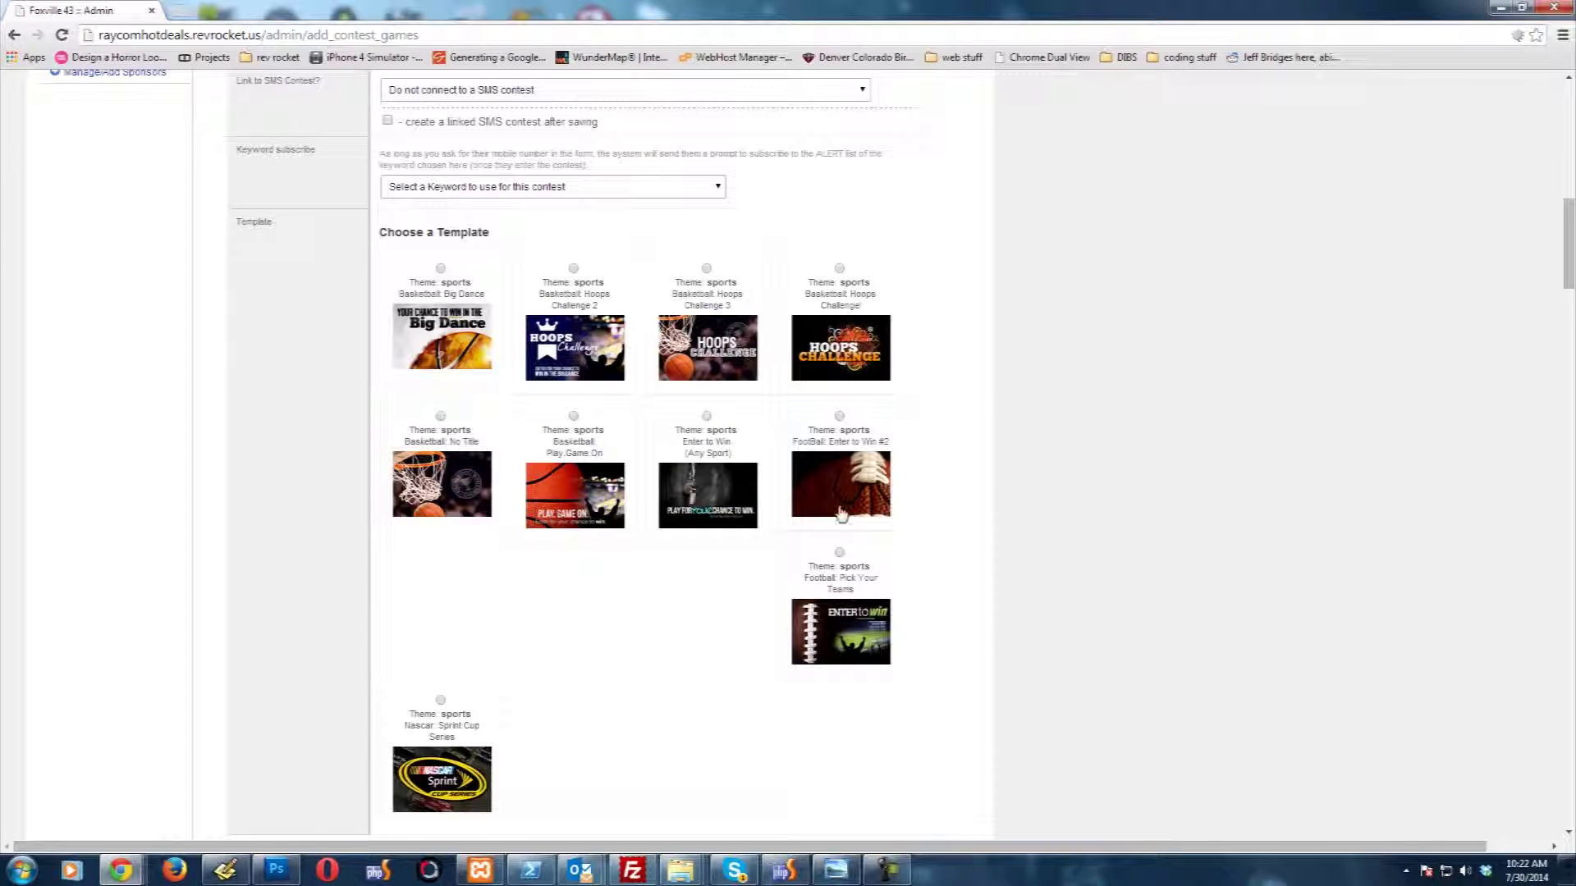
click(821, 488)
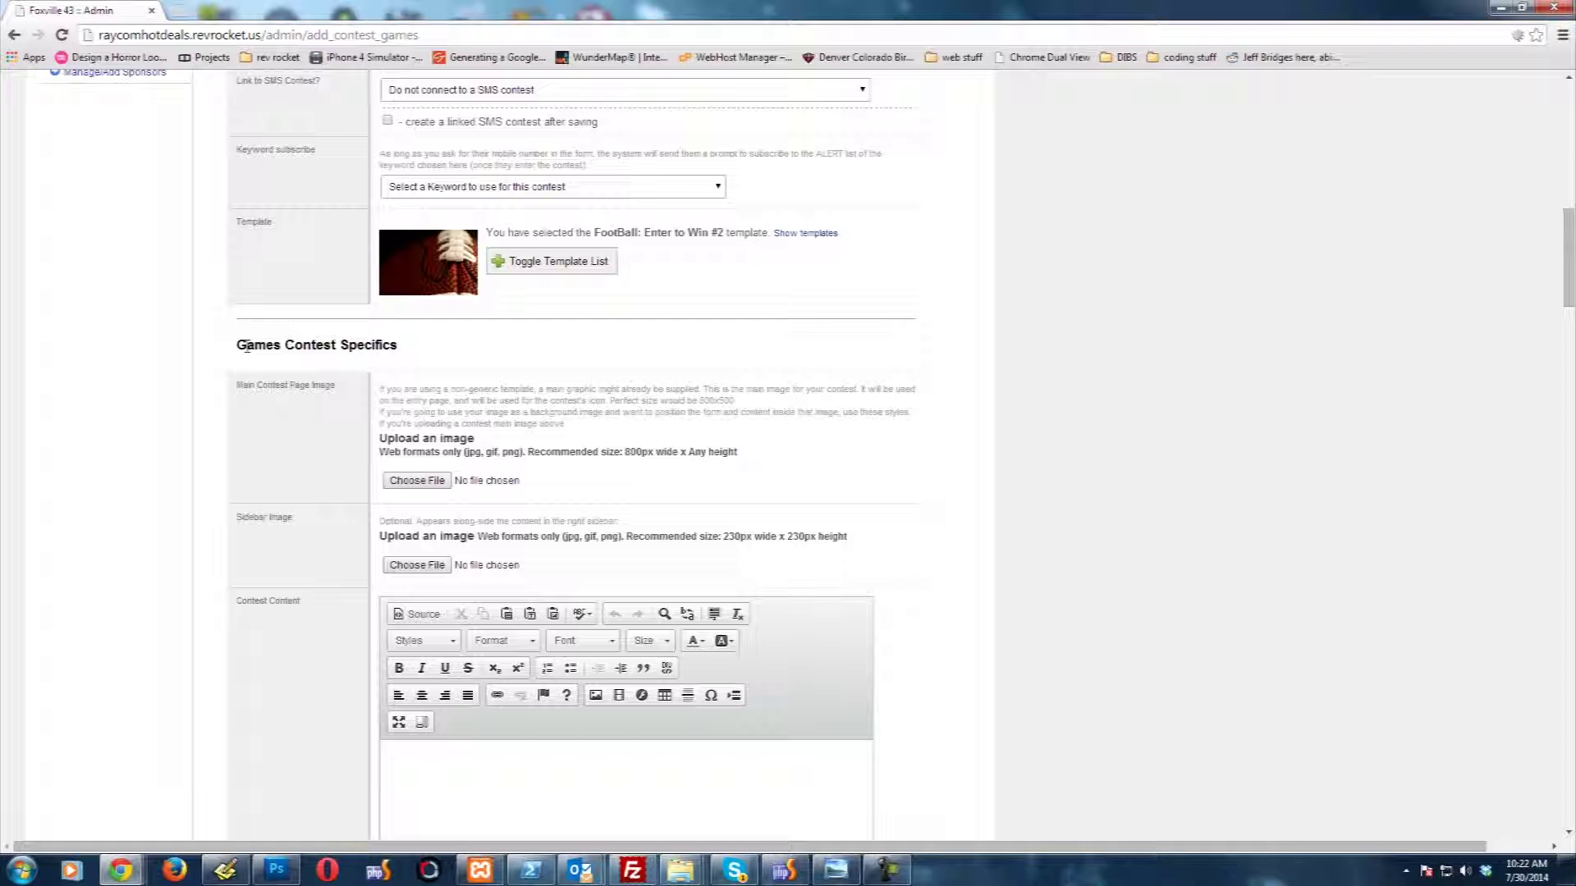
drag(239, 345, 407, 345)
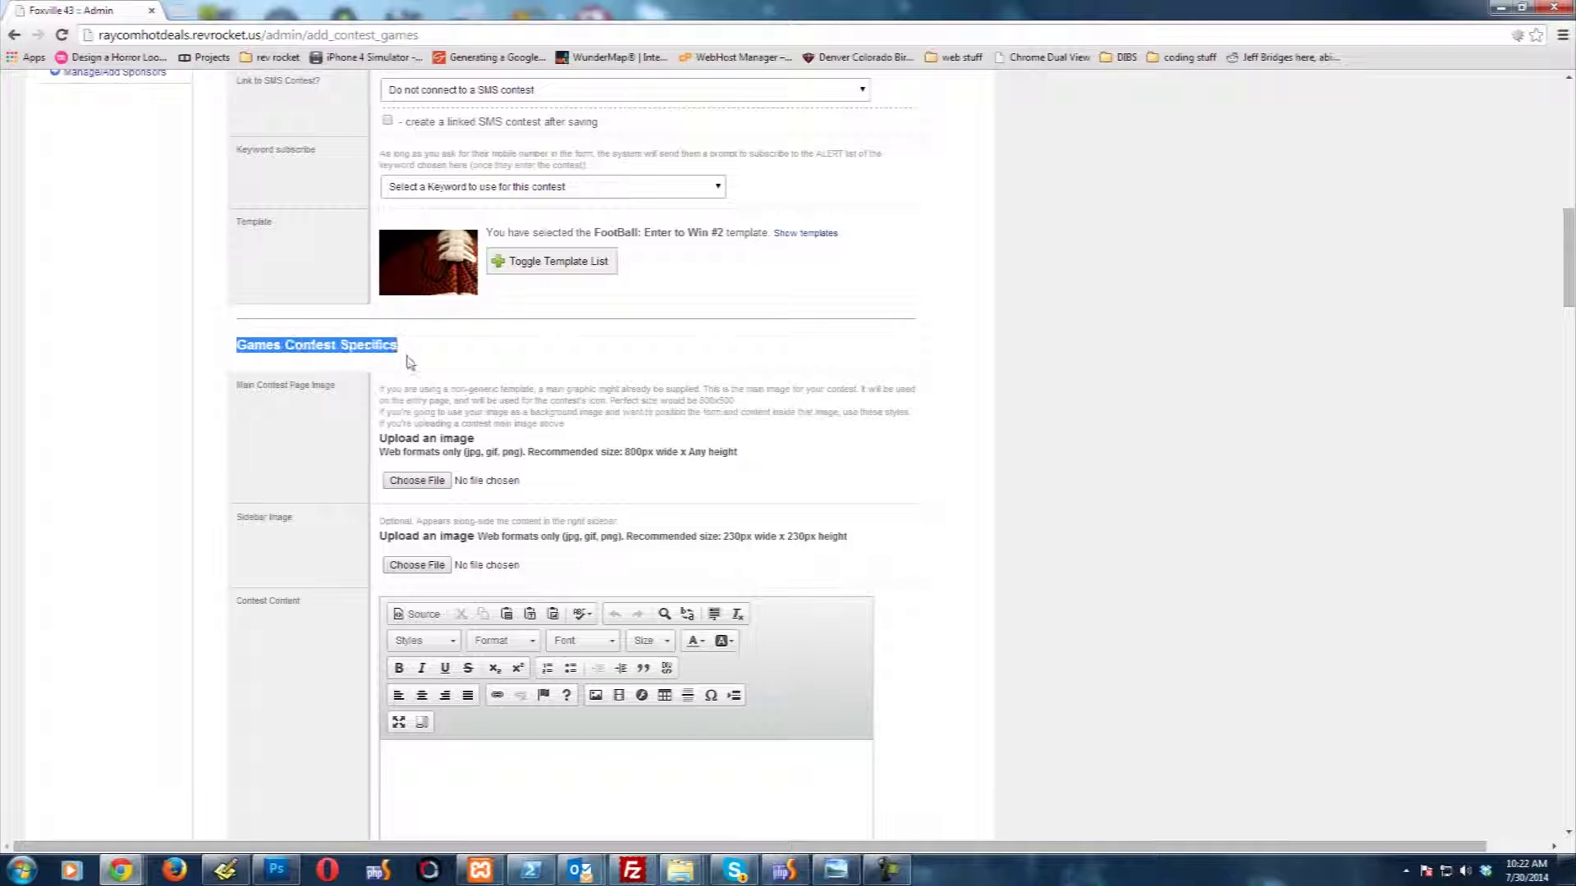
click(431, 375)
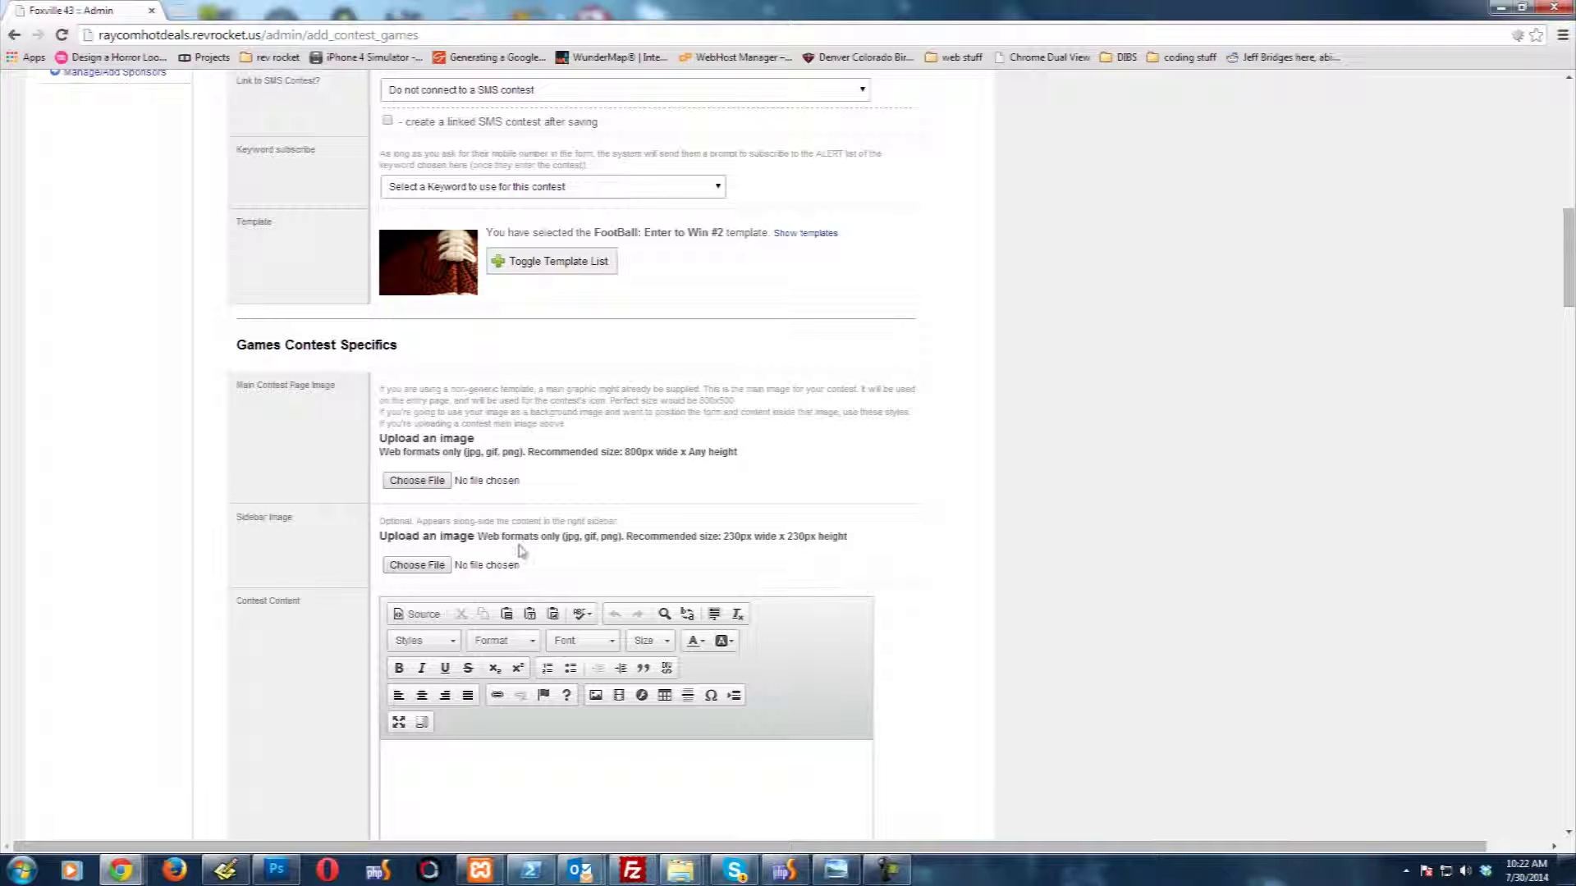
Step: Upload a football team photo, insert it into the contest content, and start a line below it
scroll(238, 567, down, 2)
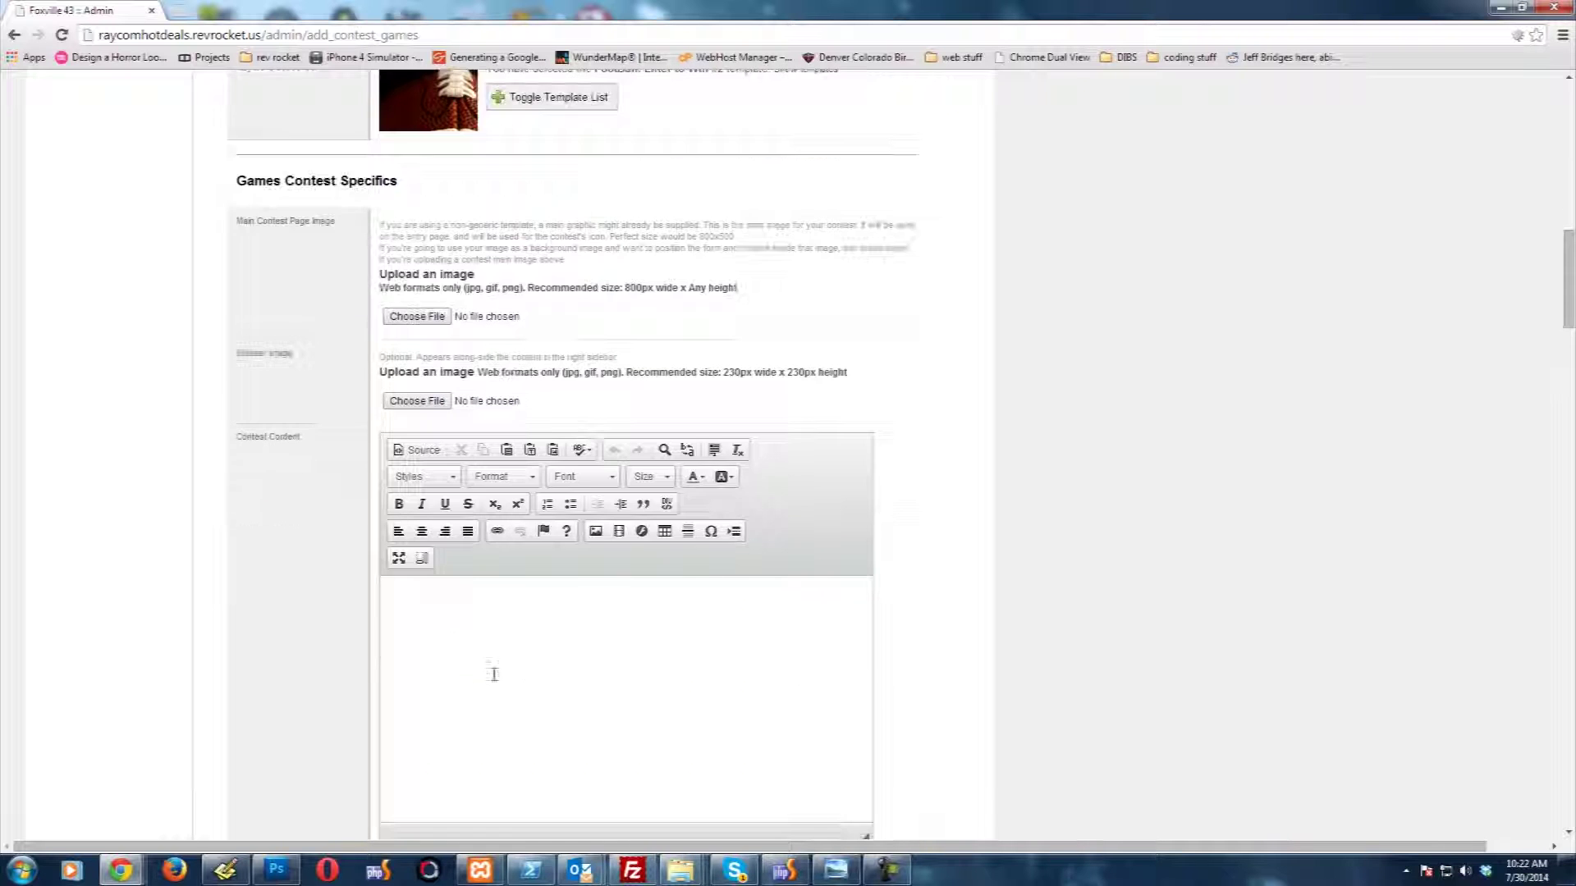
click(454, 612)
click(596, 531)
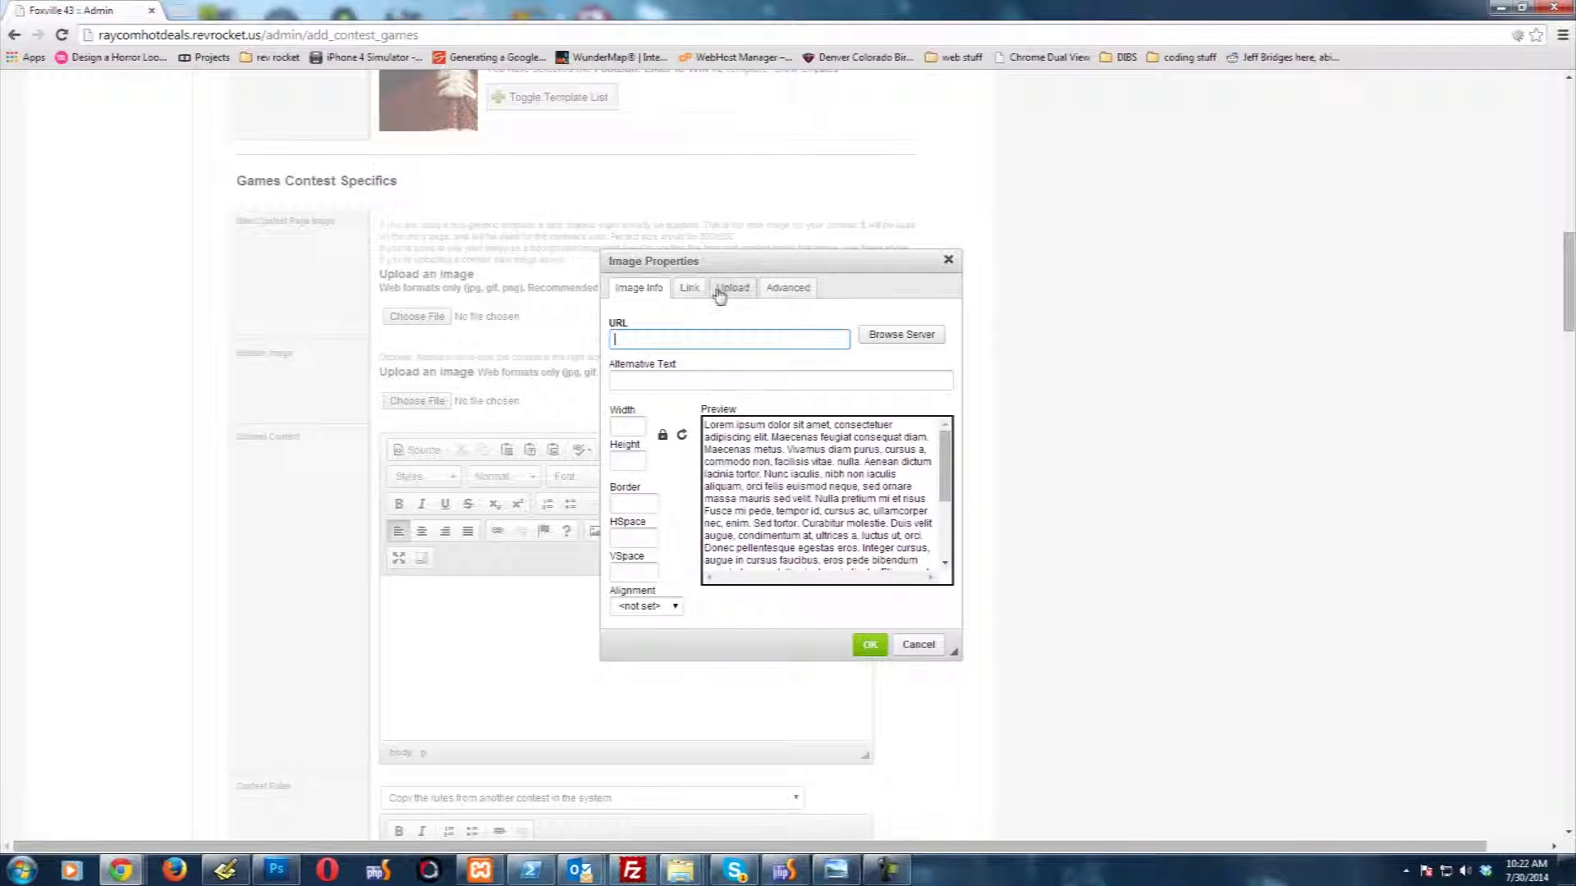
click(733, 292)
click(645, 338)
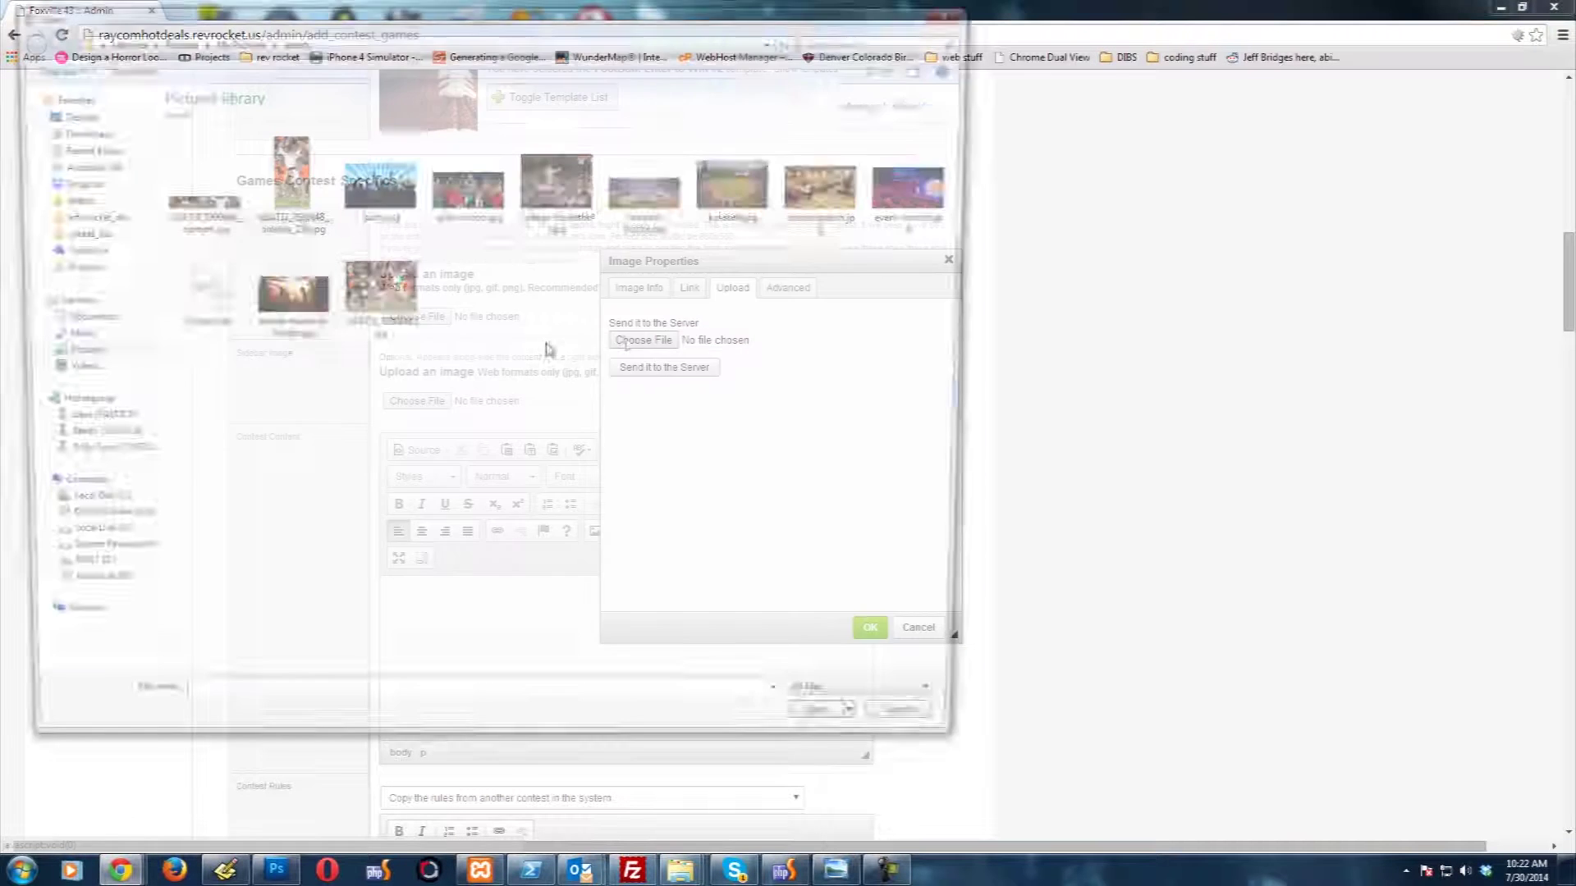
key(Escape)
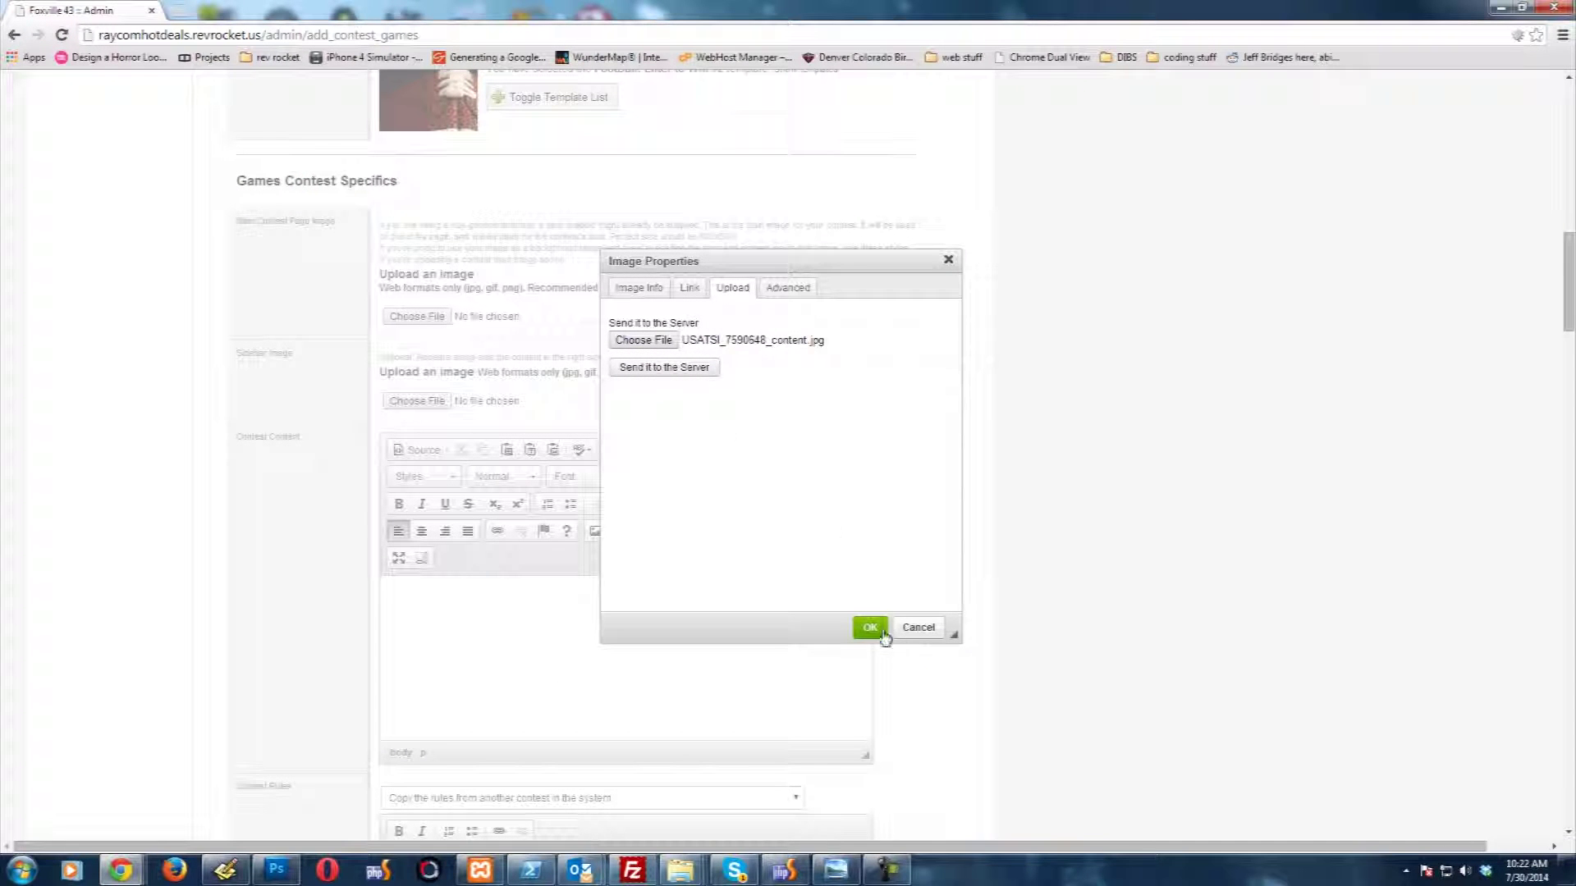
click(872, 628)
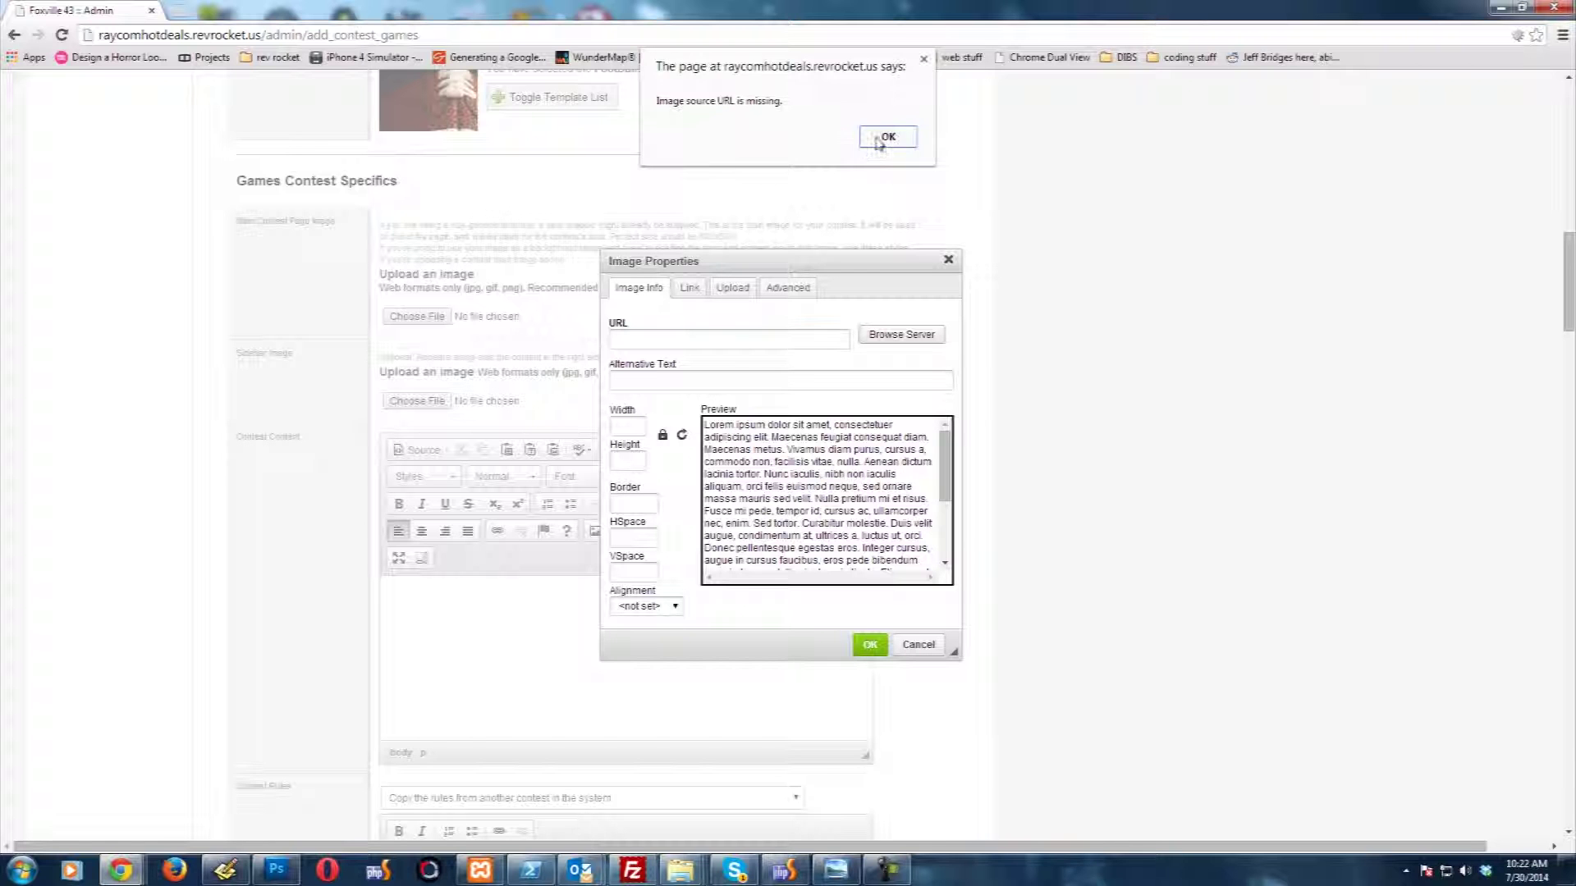
click(878, 139)
click(730, 288)
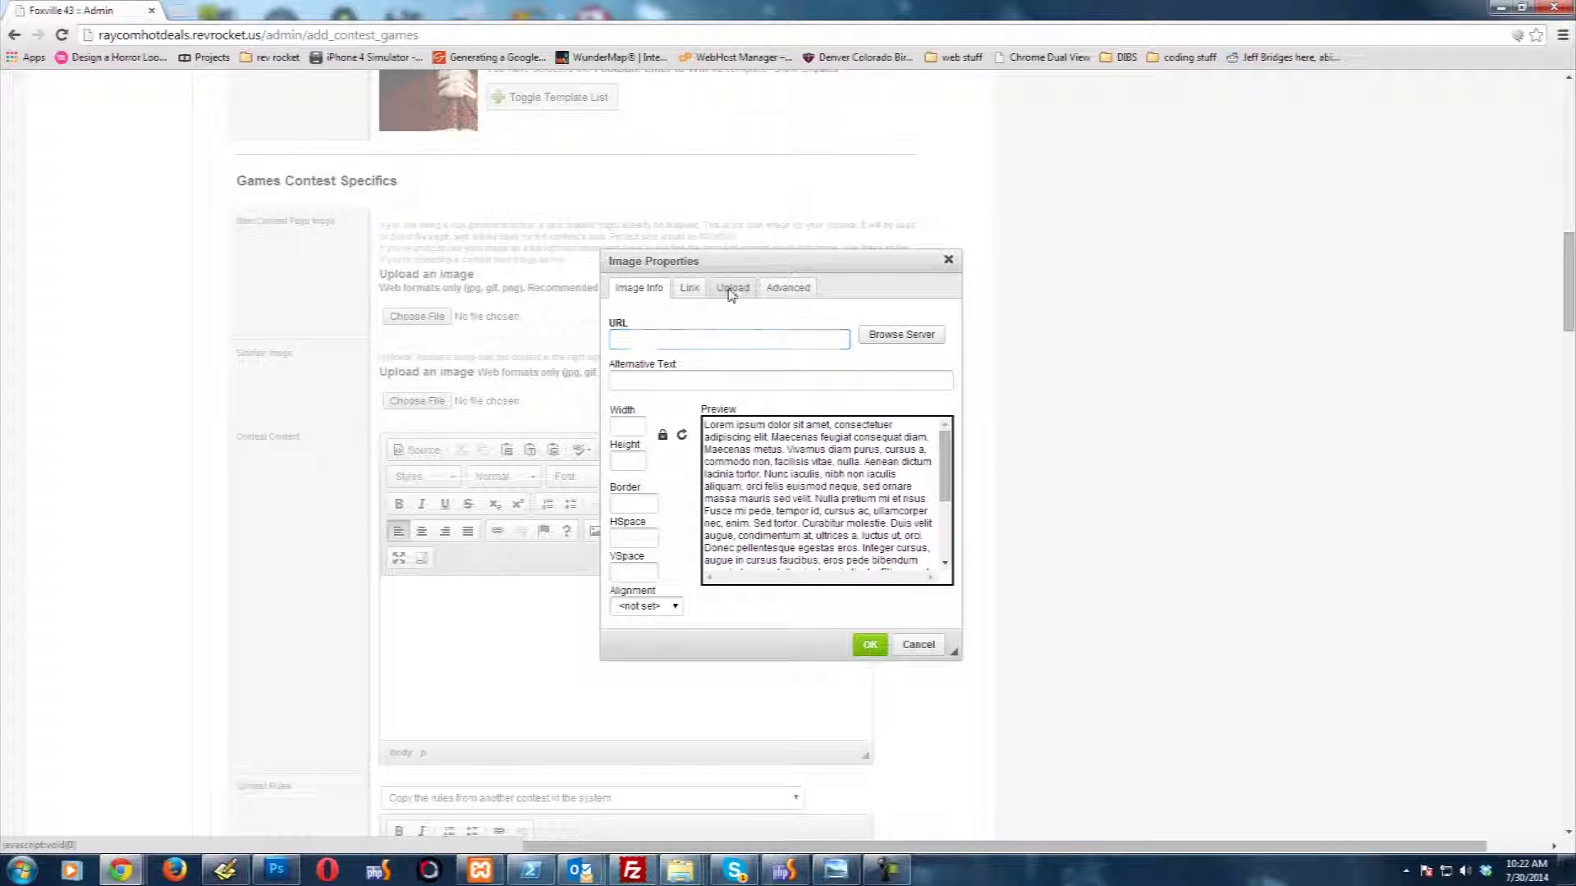
click(636, 368)
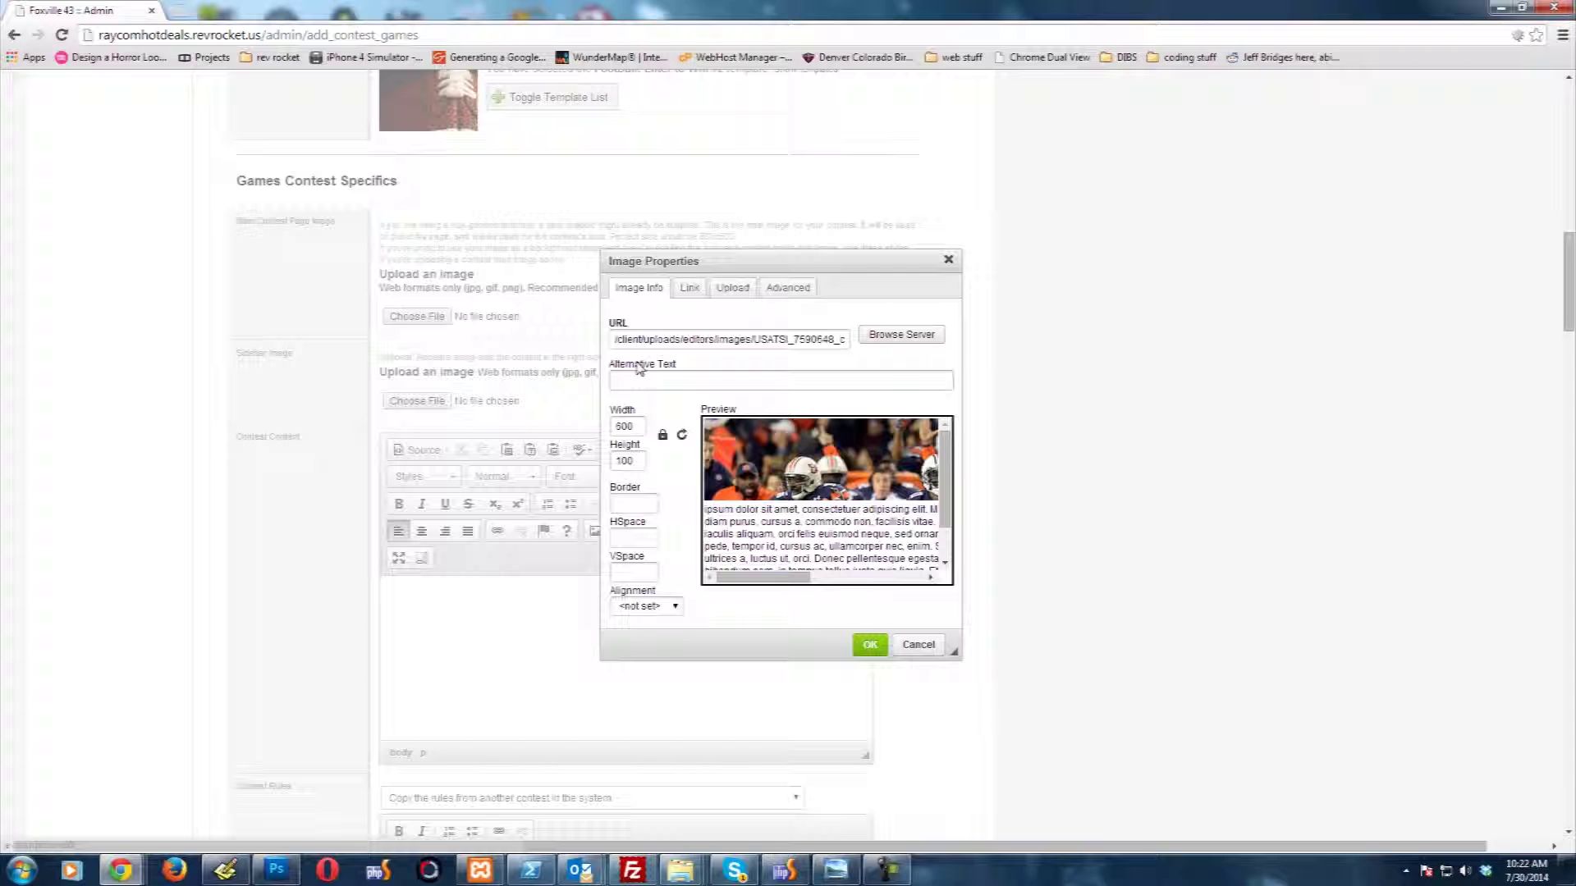
click(869, 644)
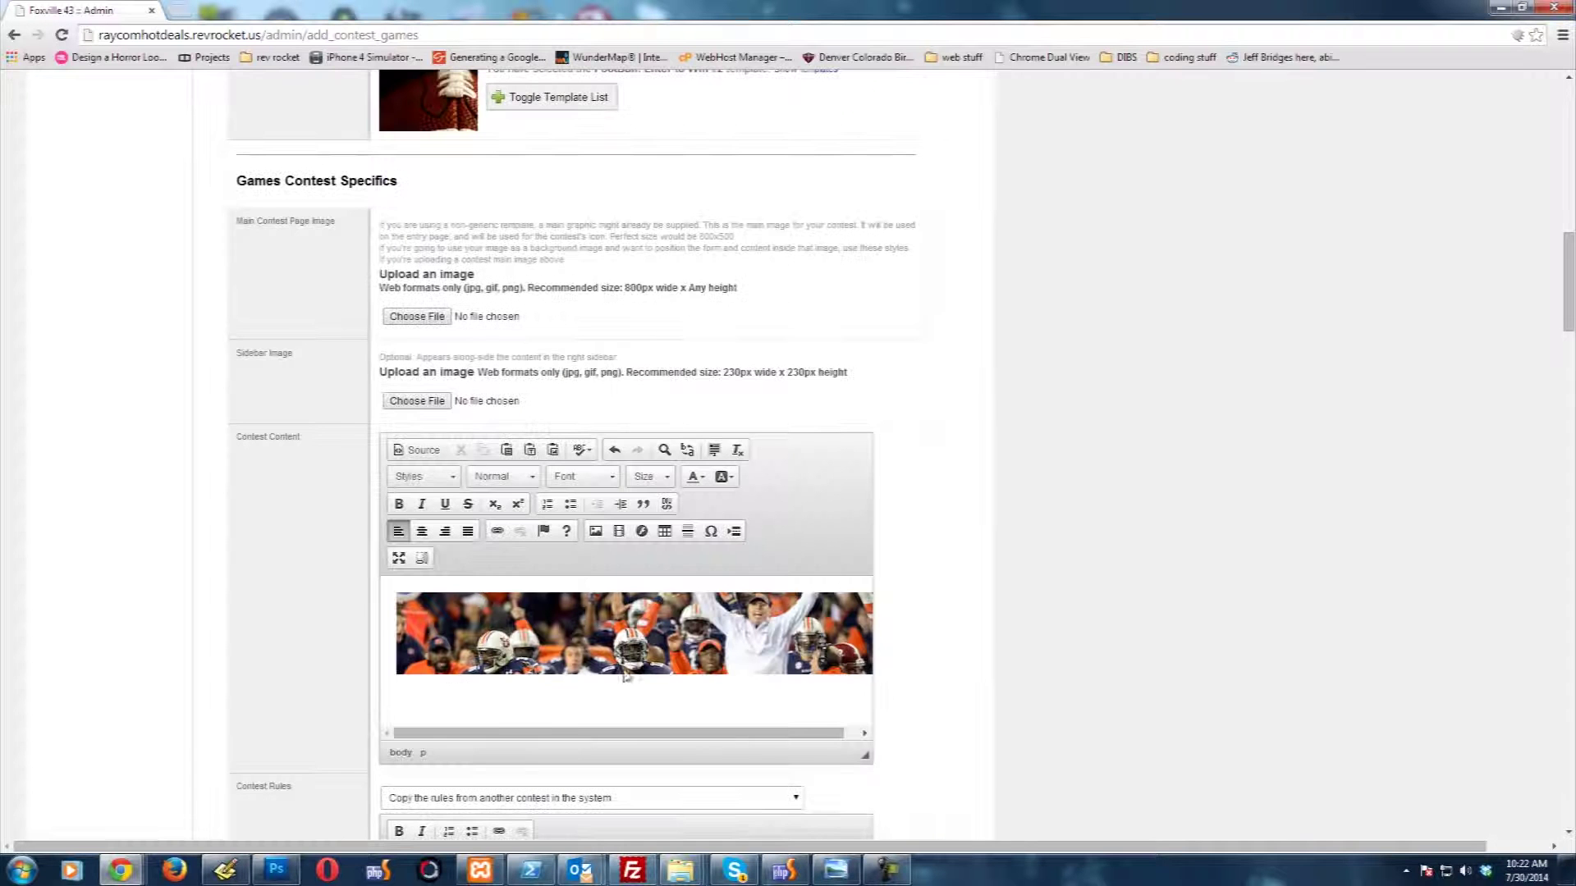
click(455, 687)
Step: Set the 'Get ready for awesome!' line to Verdana, size 20
scroll(299, 588, down, 3)
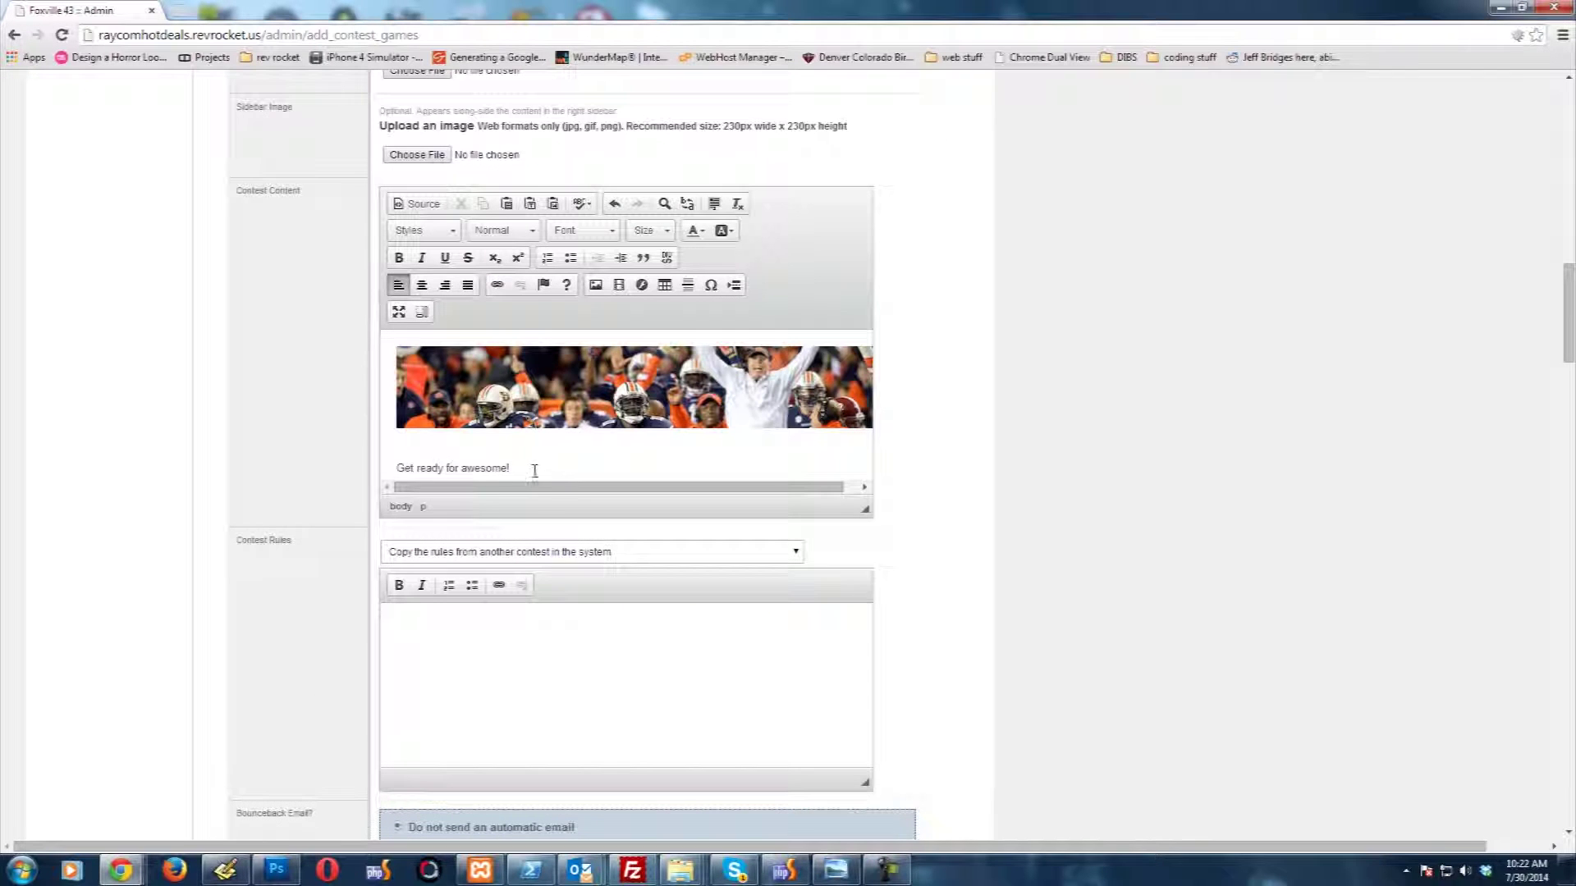
drag(534, 471, 397, 467)
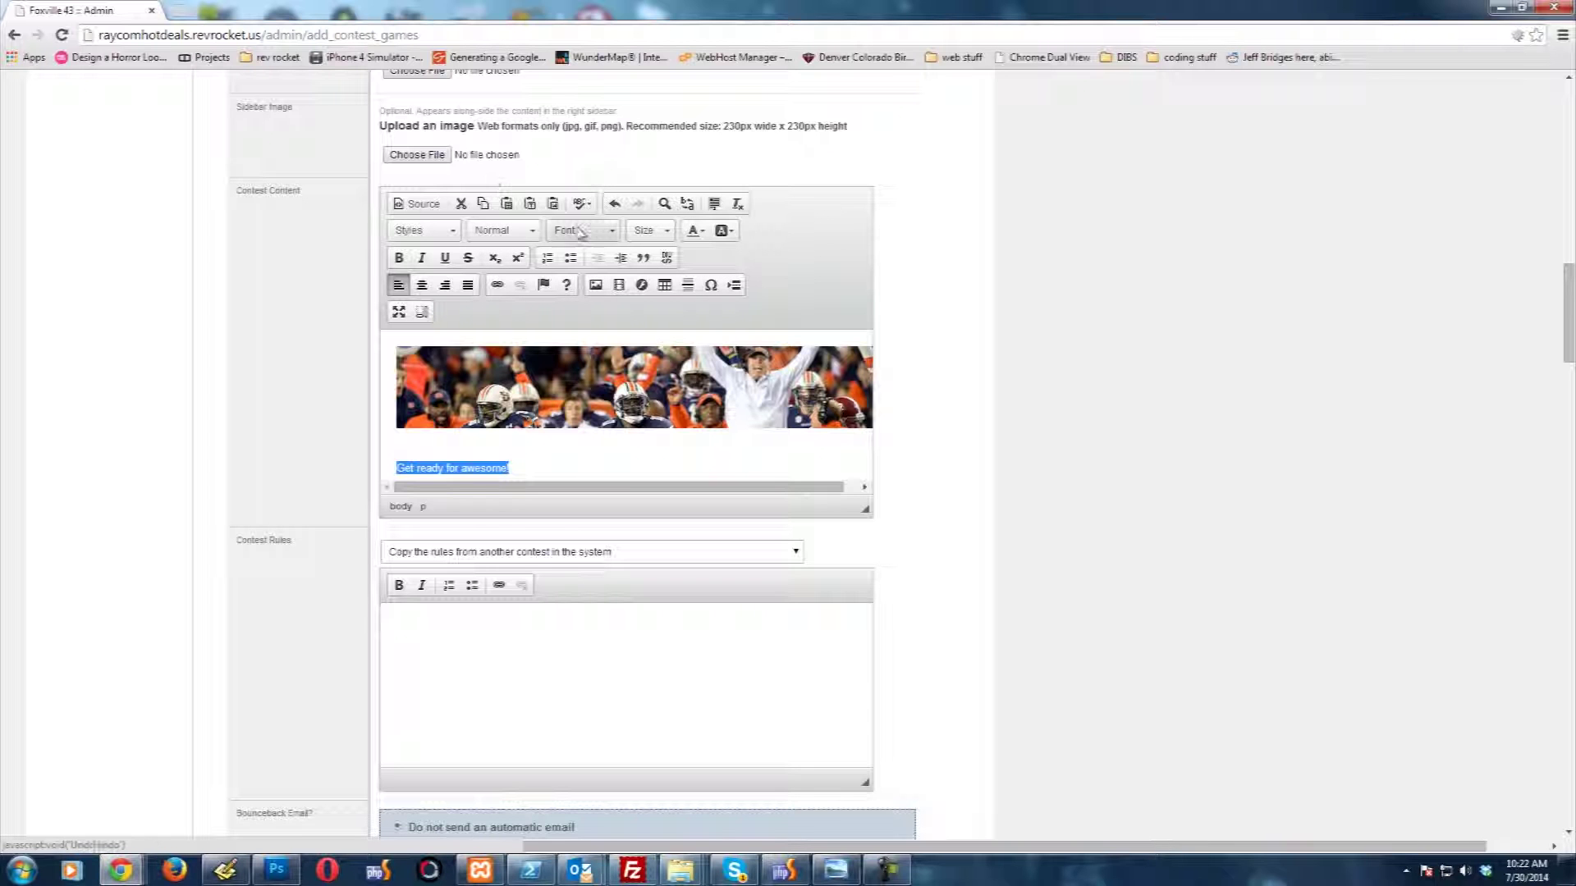
click(605, 231)
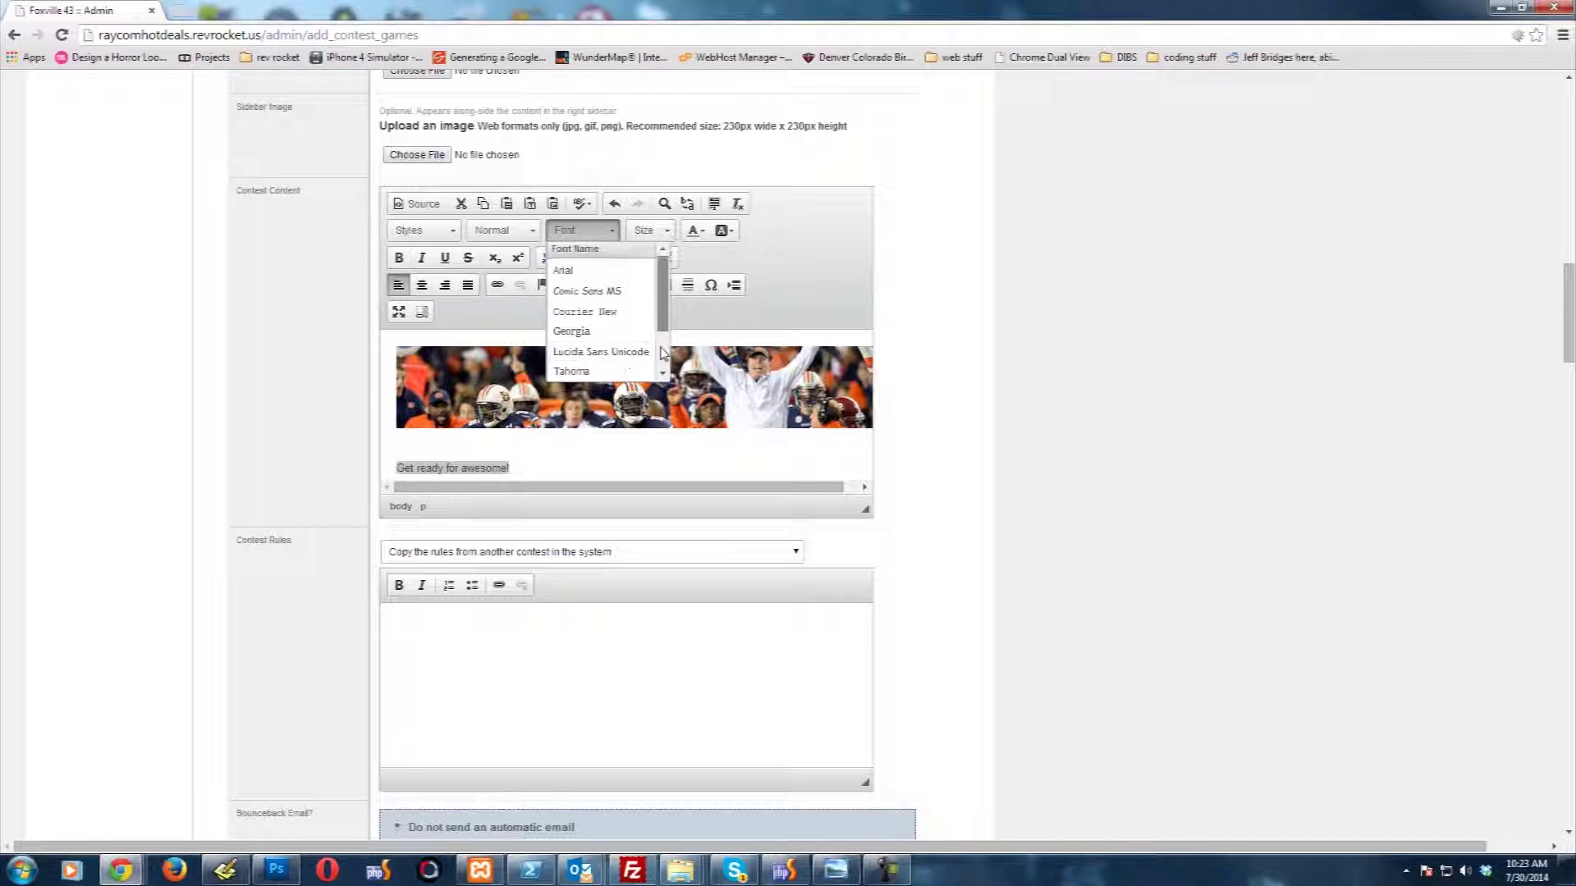
scroll(664, 353, down, 3)
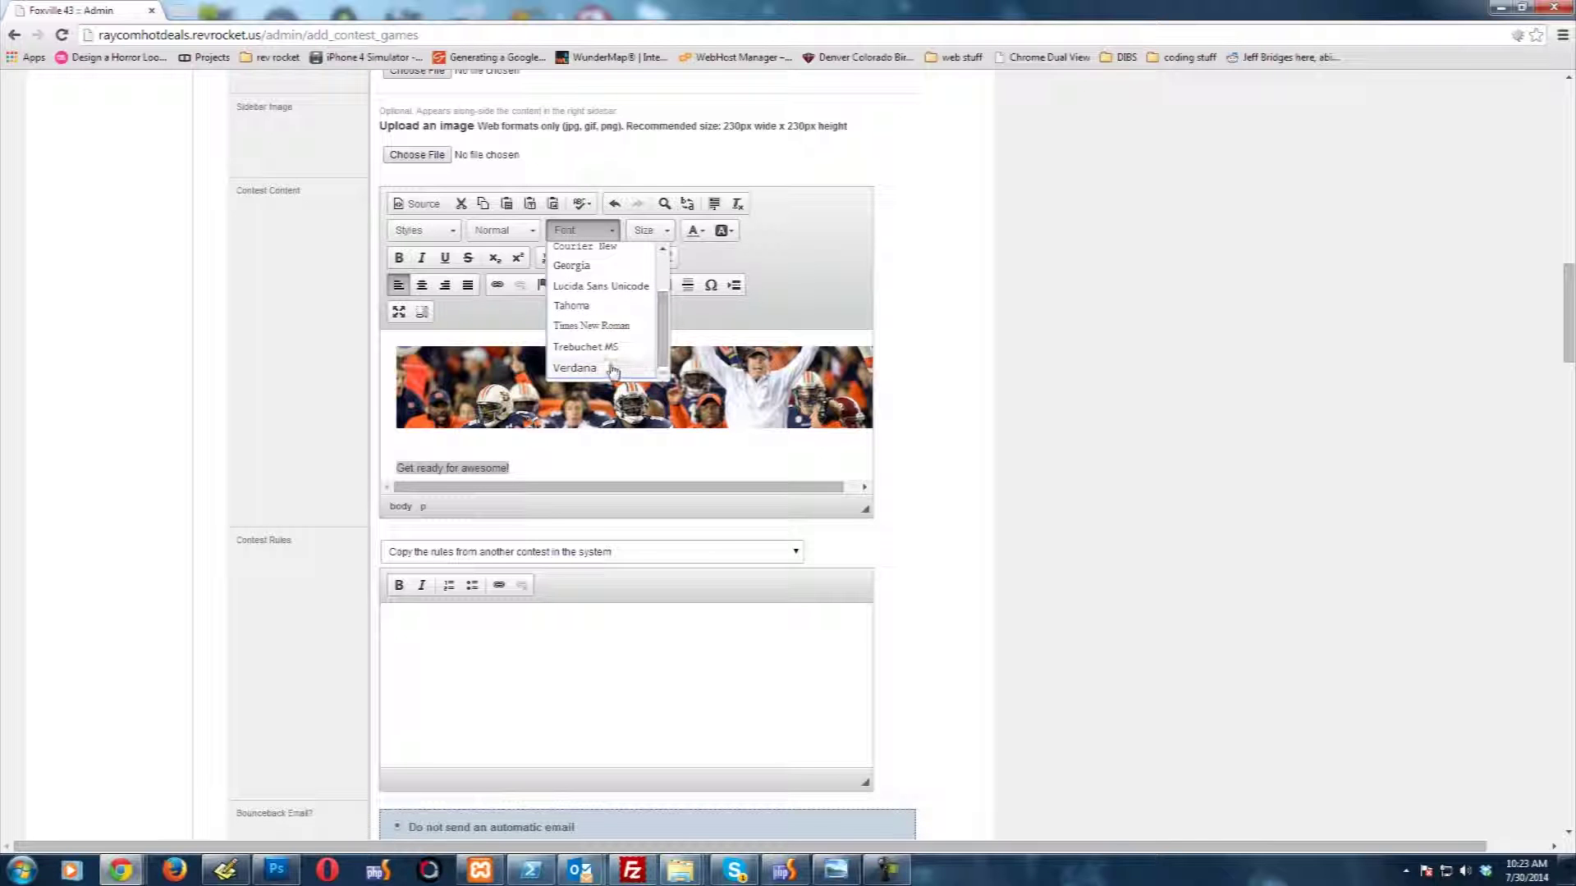
click(579, 367)
click(666, 233)
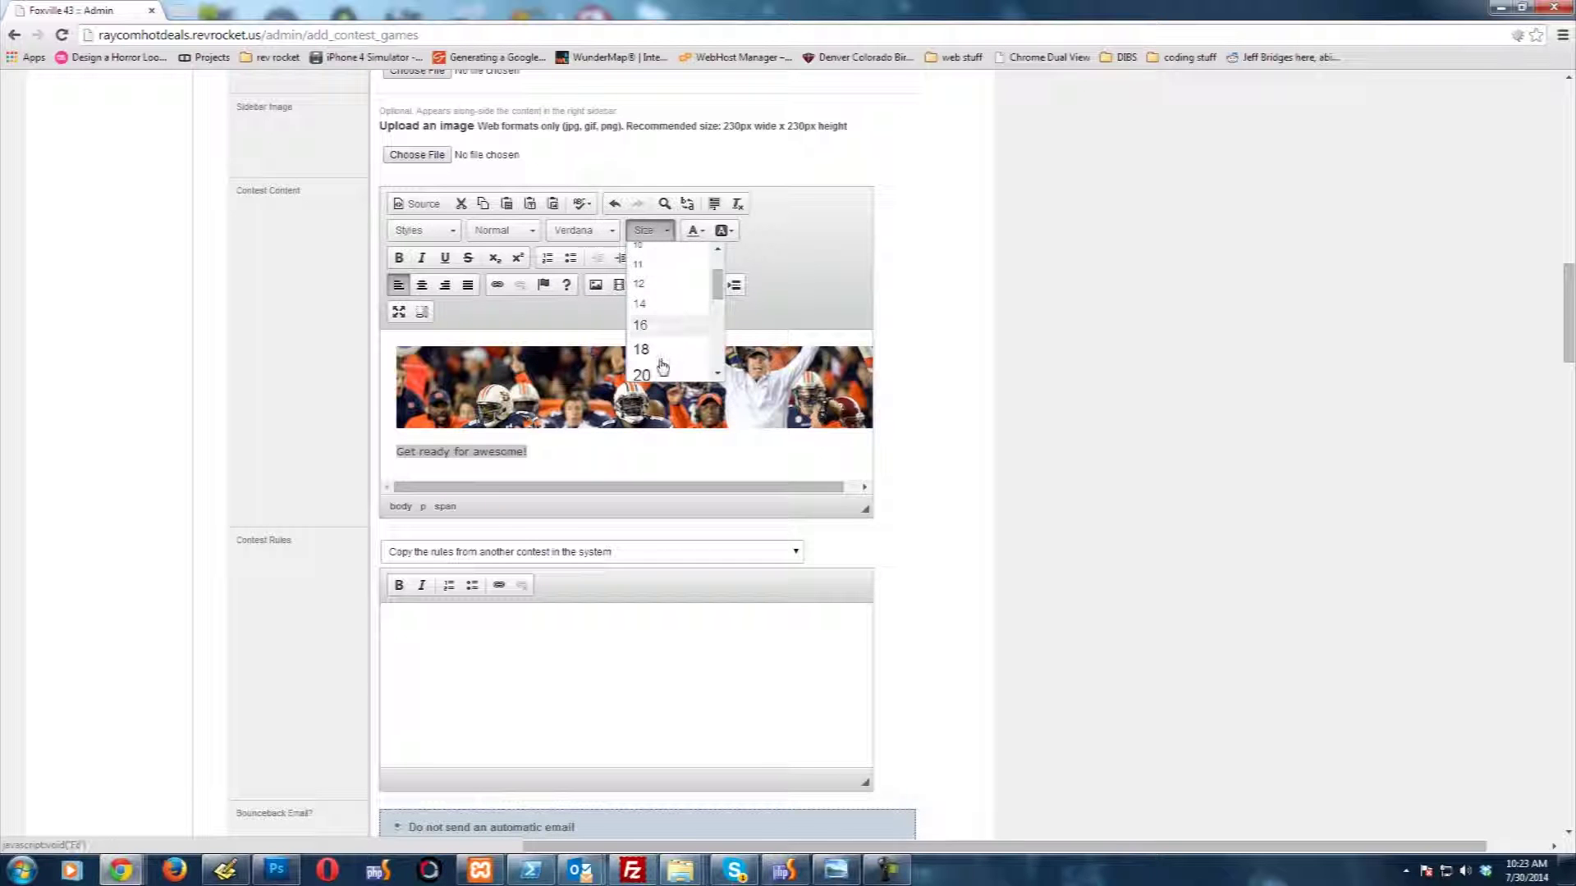
click(642, 375)
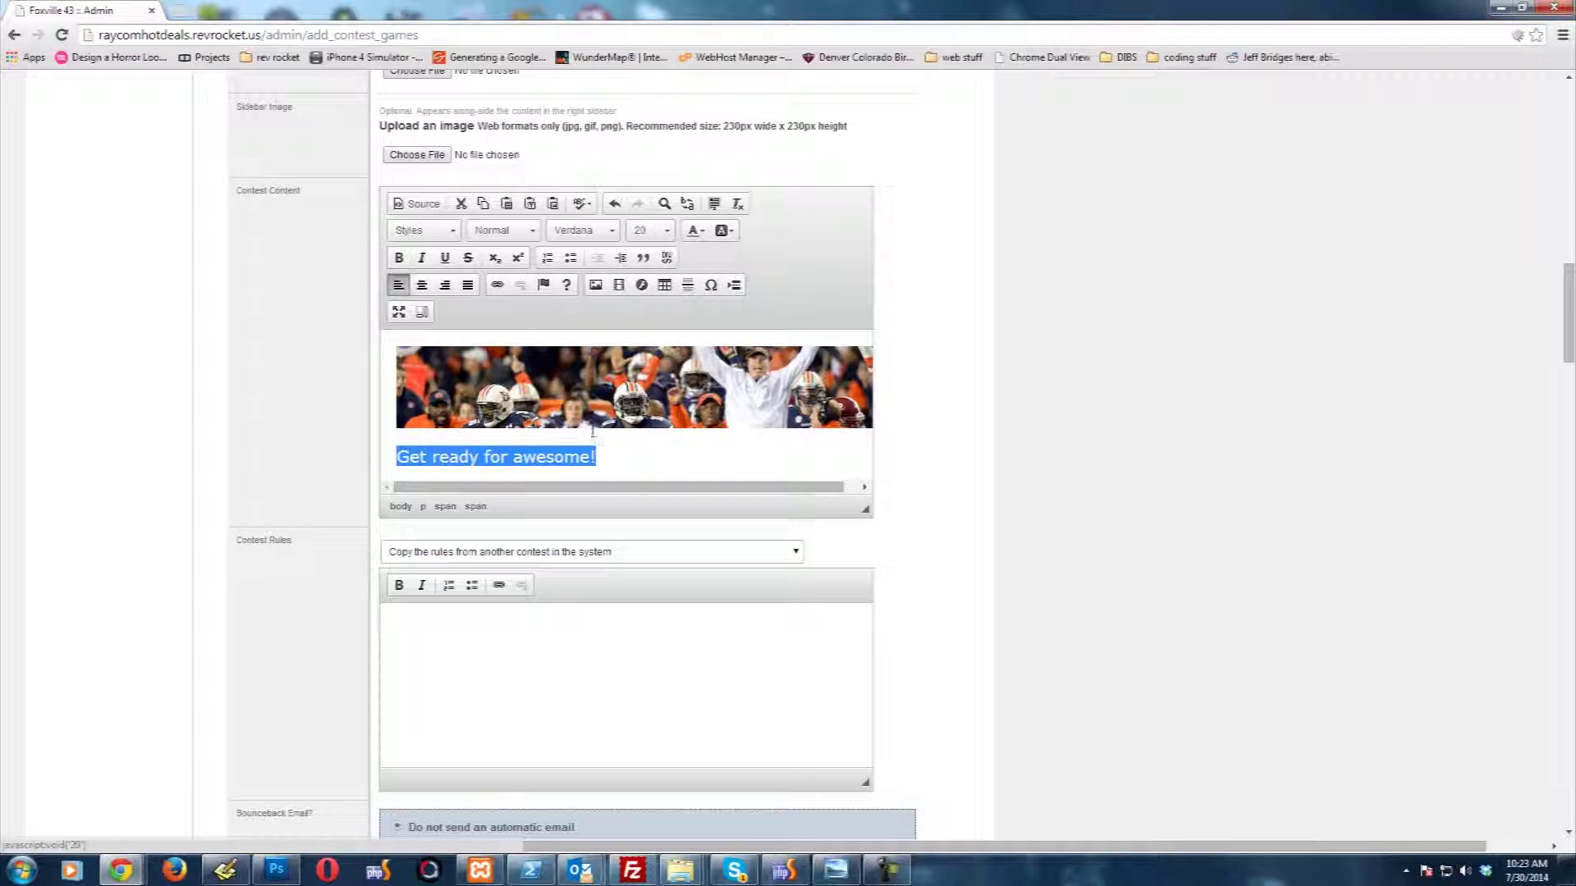
click(466, 647)
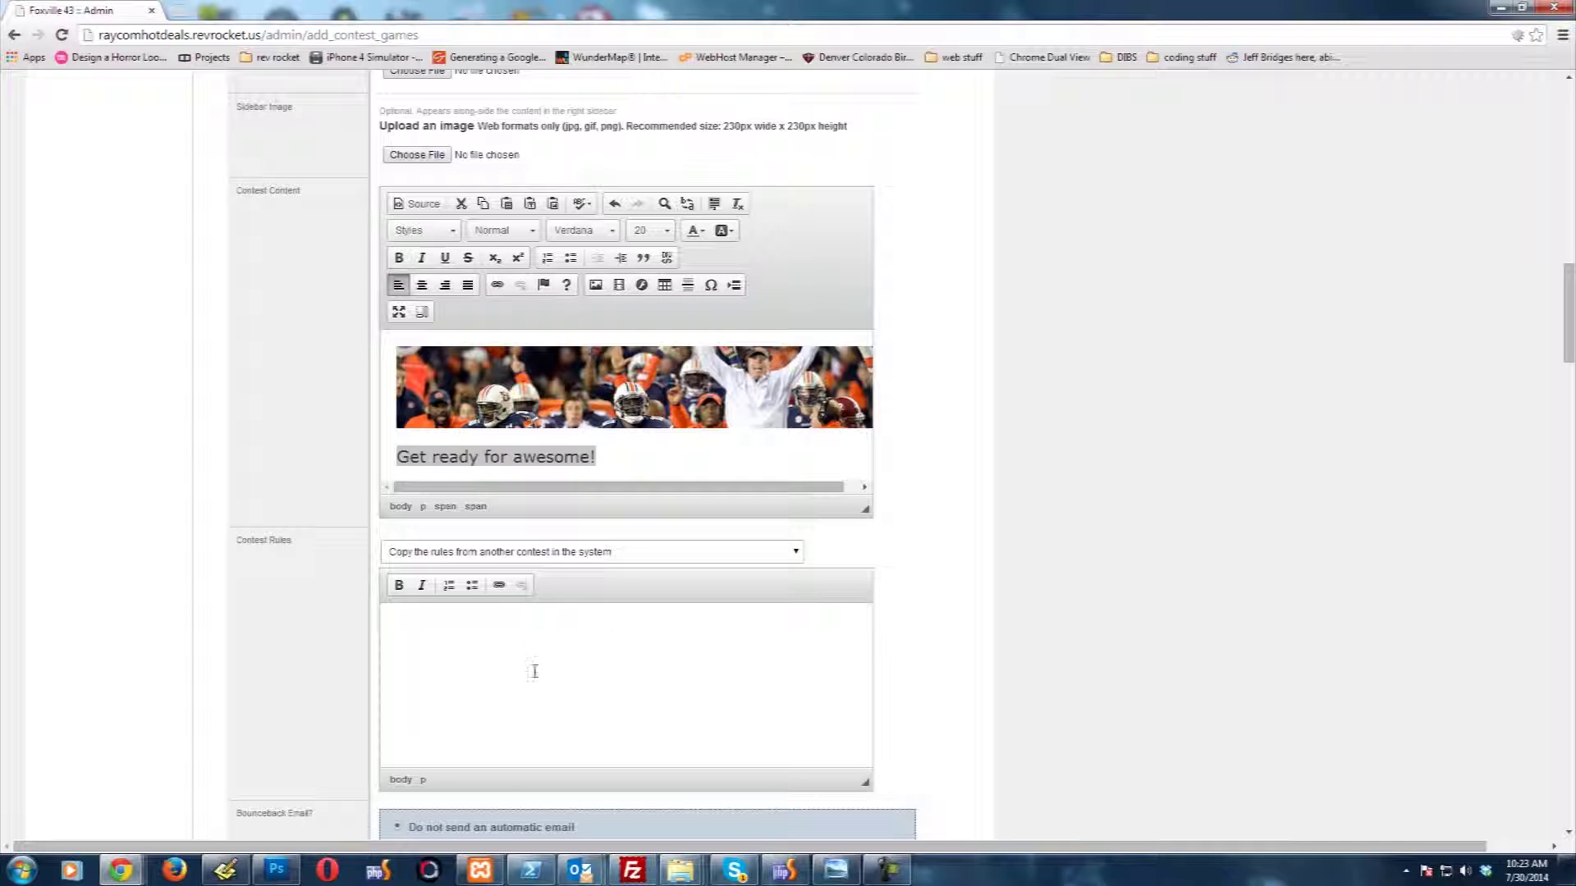
Step: Close the copy-rules list without choosing a past contest and enter 'You must be really cool.' as the rules
click(756, 560)
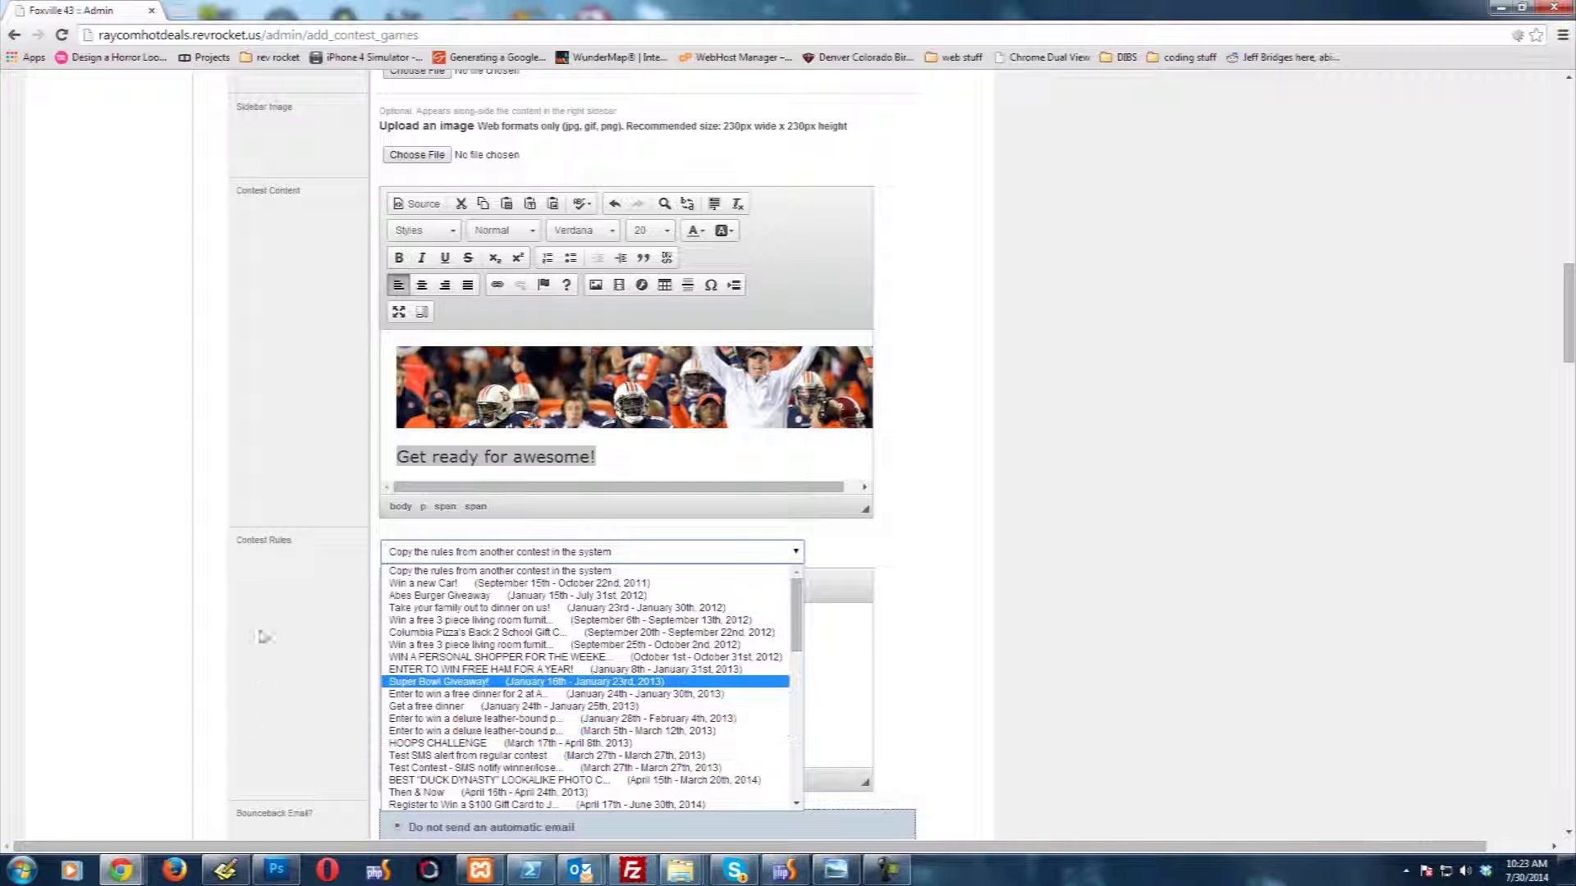
click(317, 651)
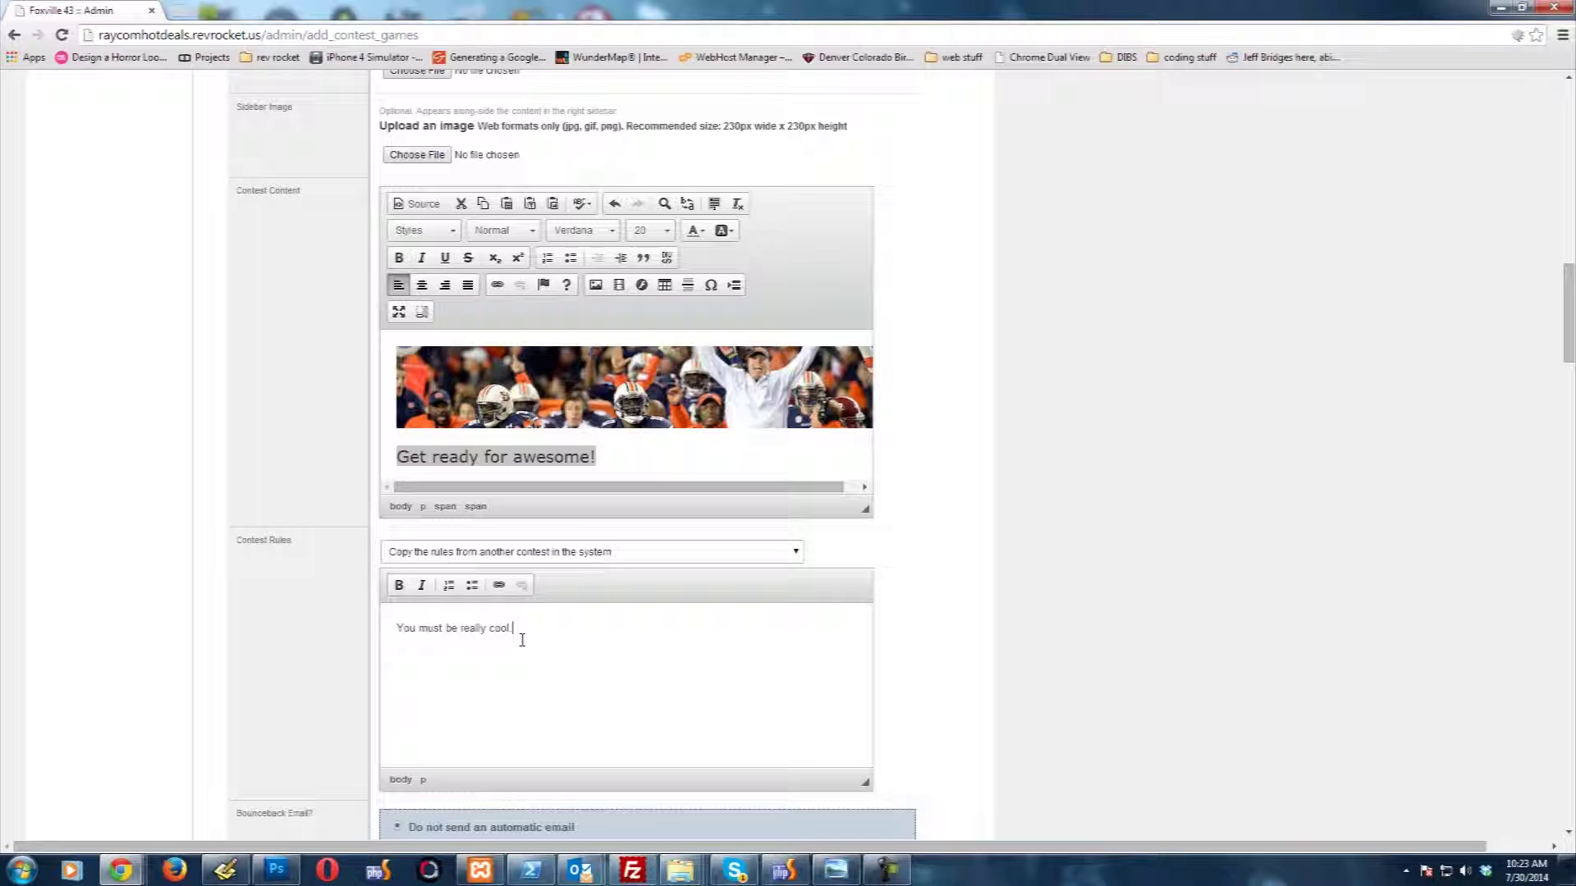
scroll(183, 637, down, 3)
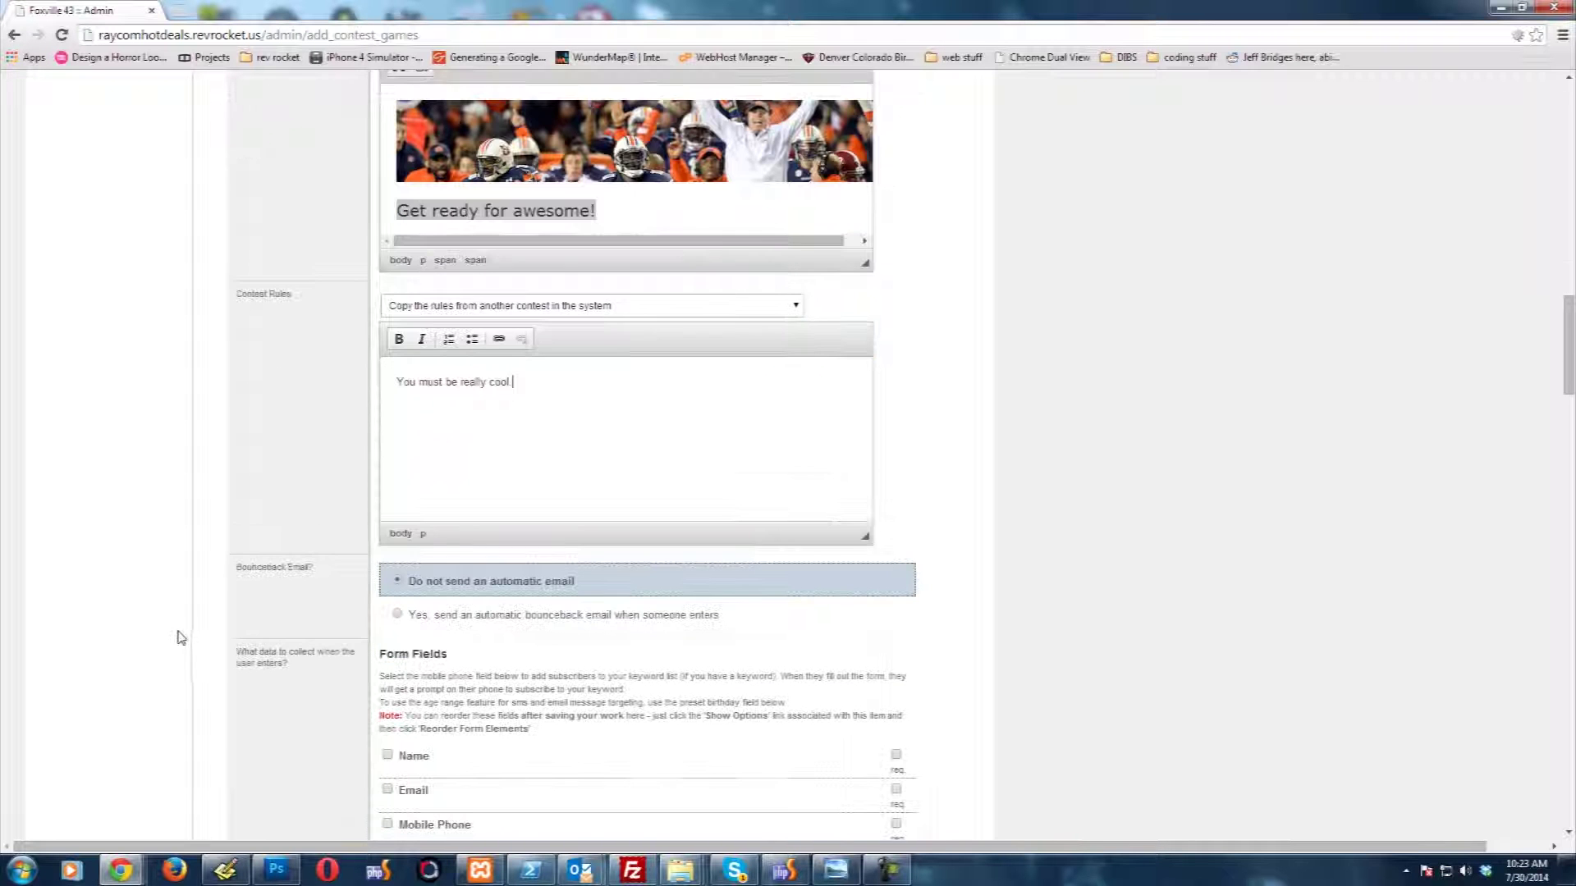
scroll(174, 460, down, 1)
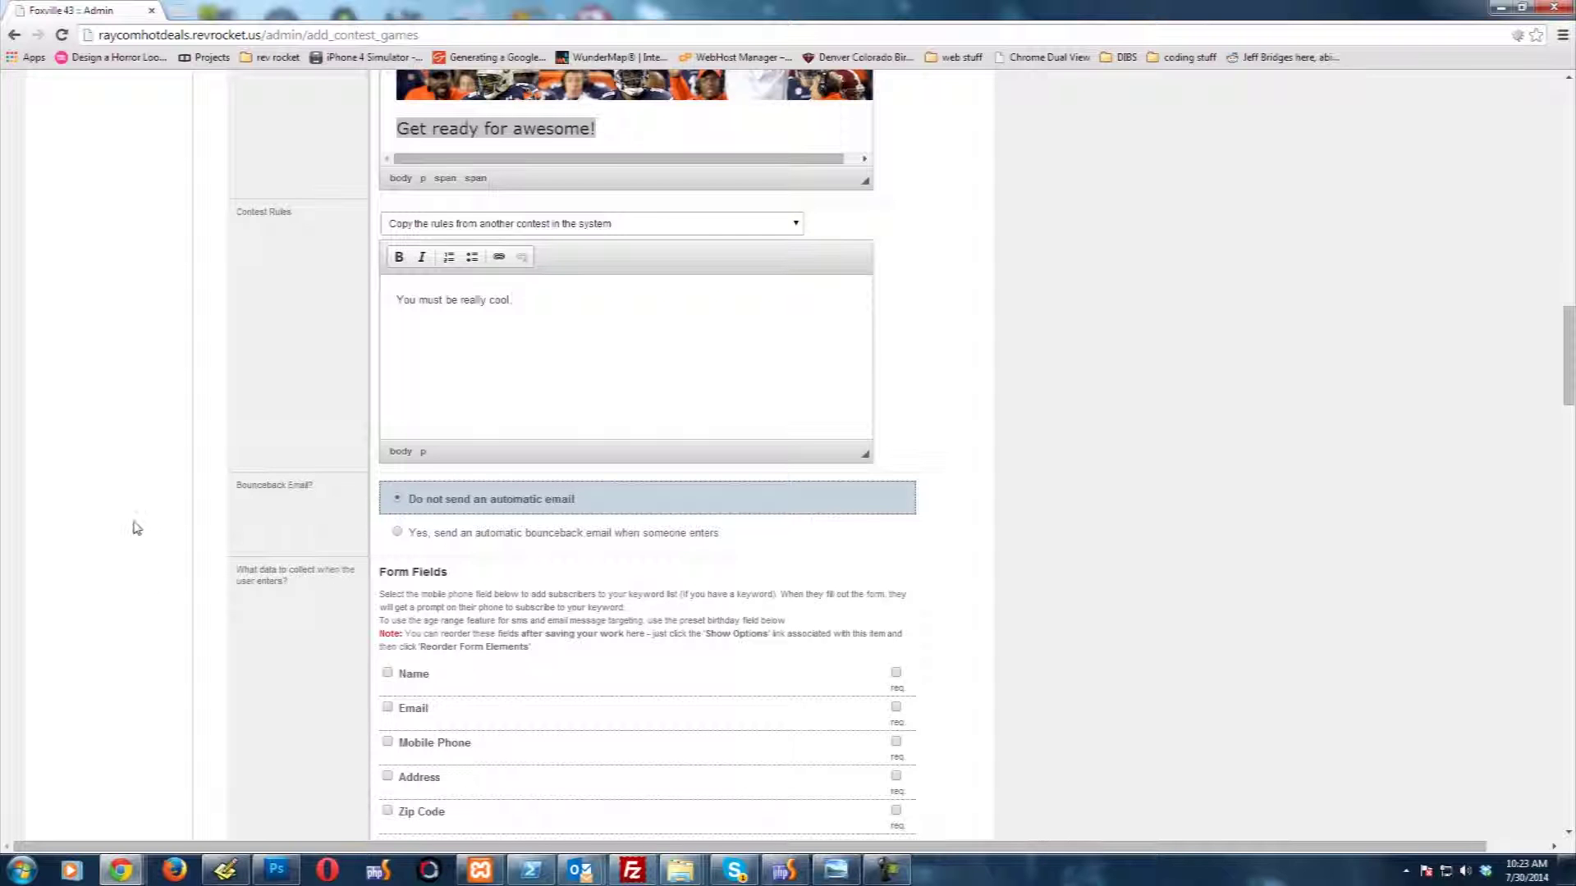
Step: Add Name, Email and Mobile Phone to the entry form and mark each one required
scroll(135, 525, down, 2)
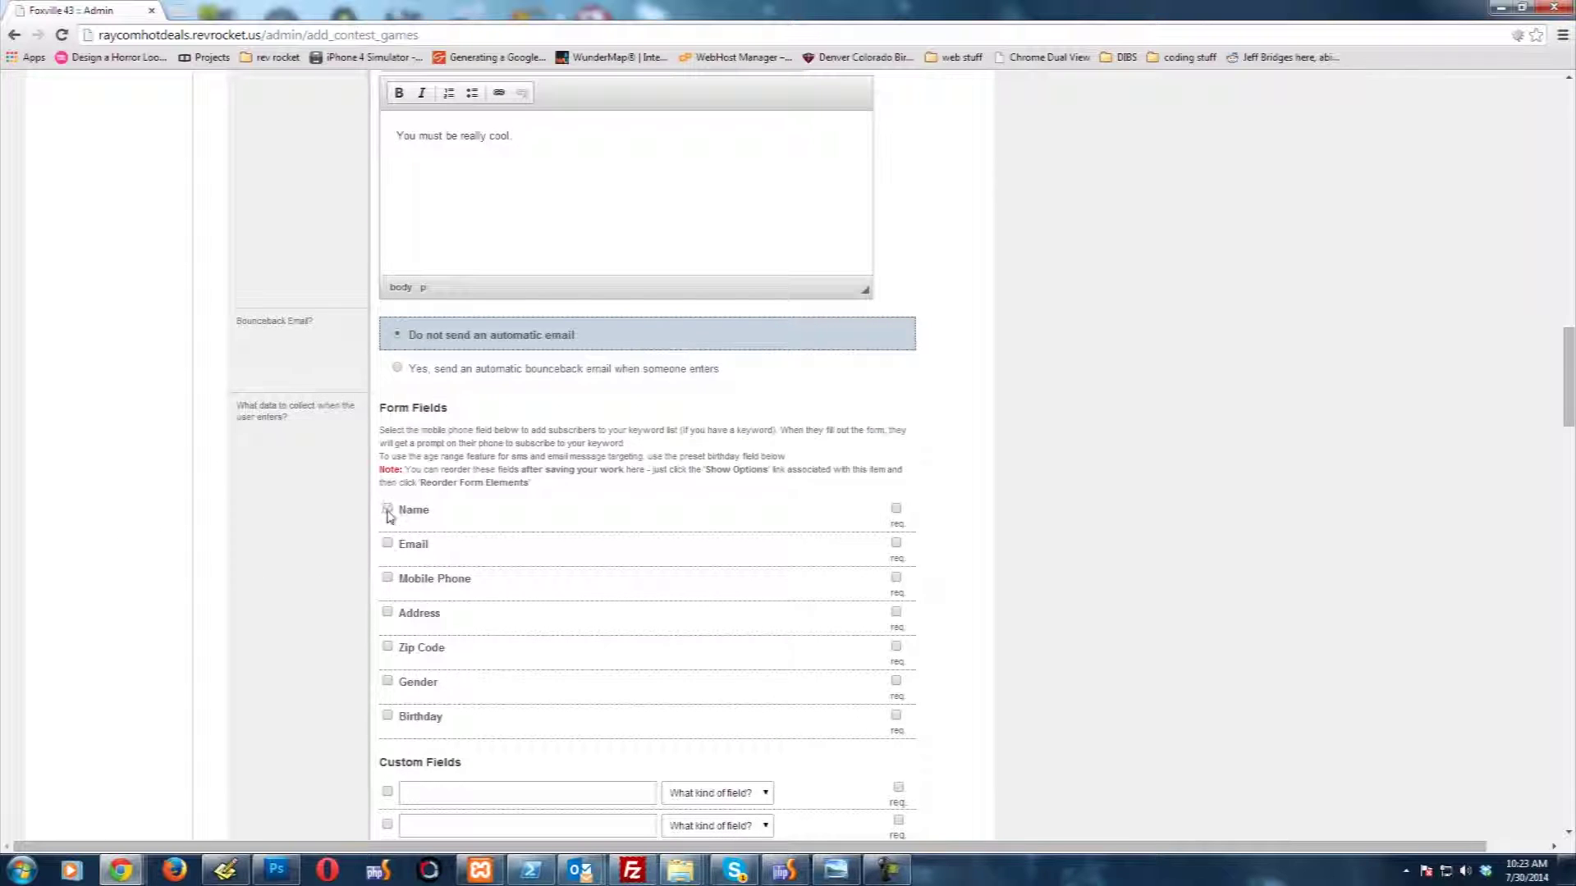
click(387, 509)
click(387, 579)
click(896, 543)
click(897, 579)
scroll(1102, 439, down, 1)
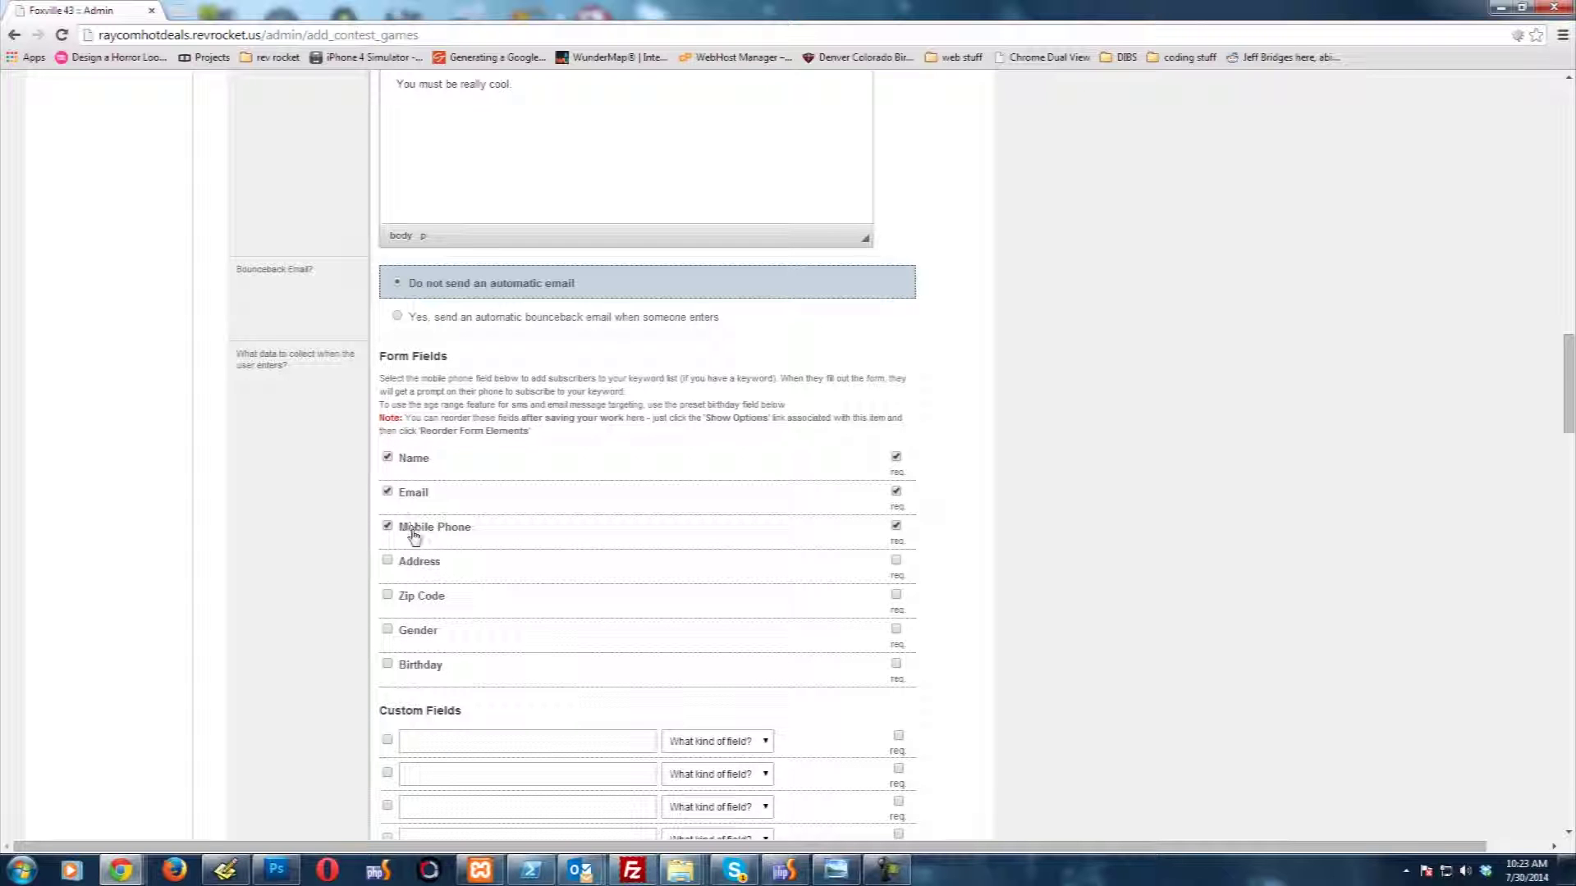
click(895, 458)
scroll(310, 546, down, 2)
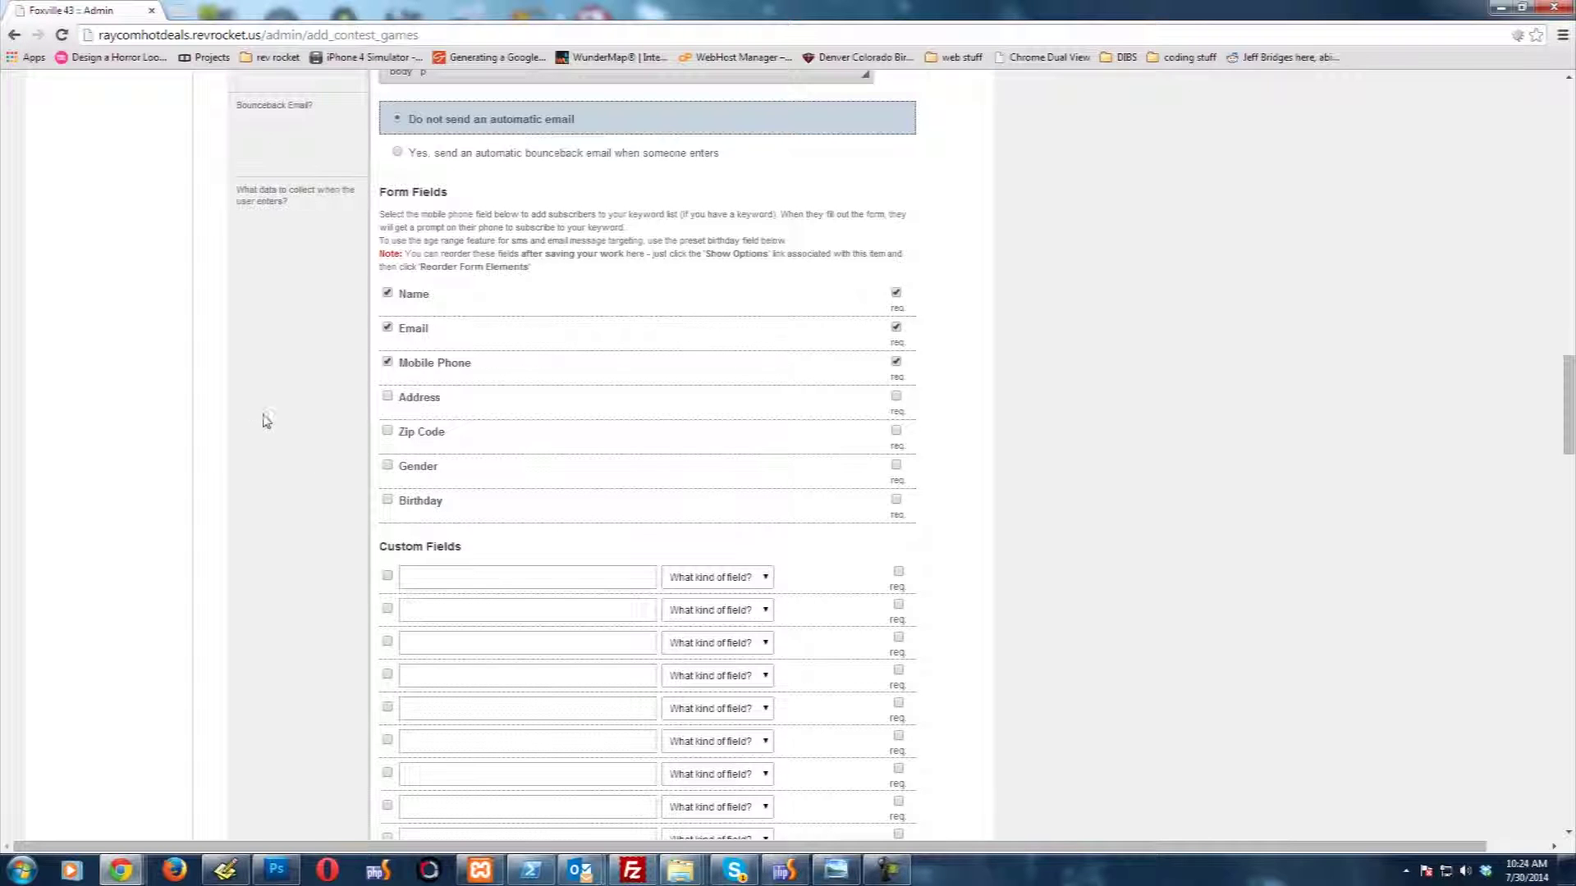
scroll(261, 433, down, 1)
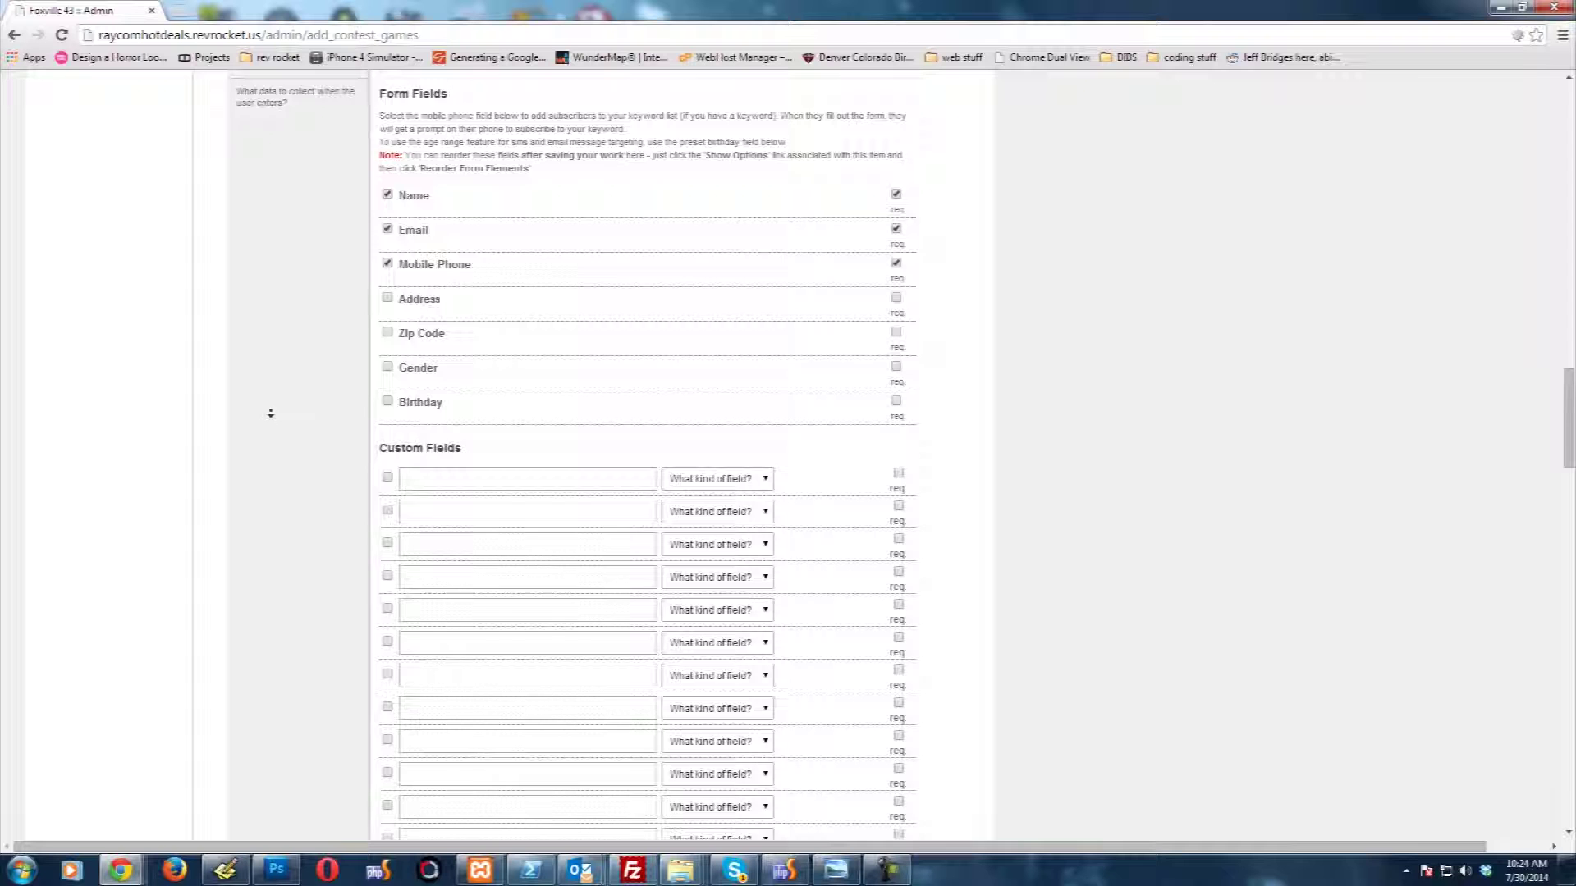
Step: Scroll to the On-screen Thank You Message editor and place the cursor there to write the message
scroll(270, 414, down, 1)
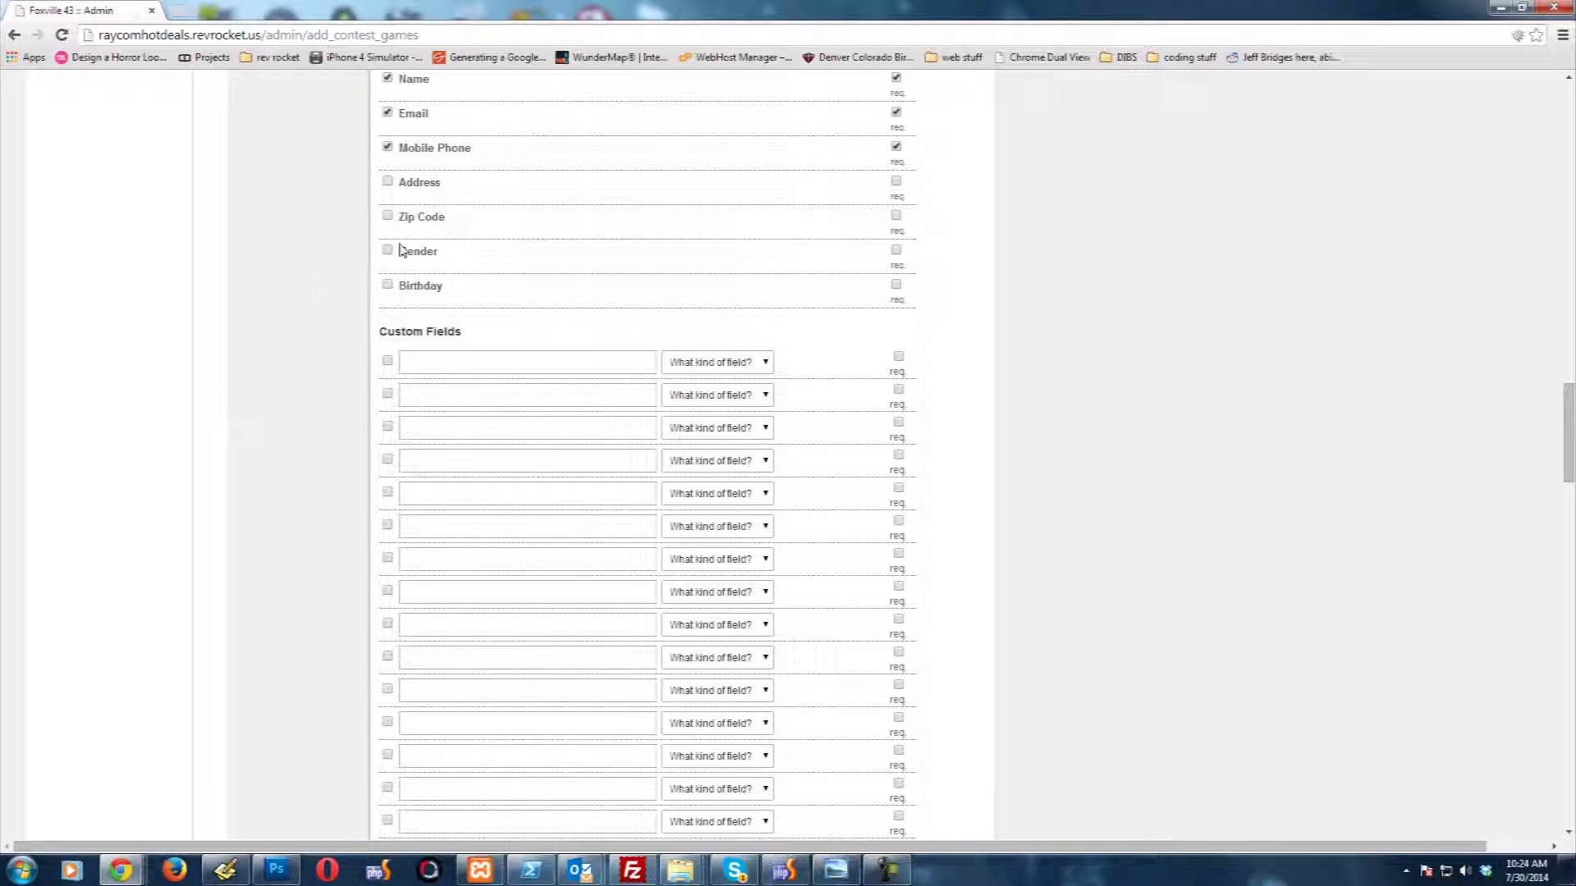
scroll(281, 354, down, 3)
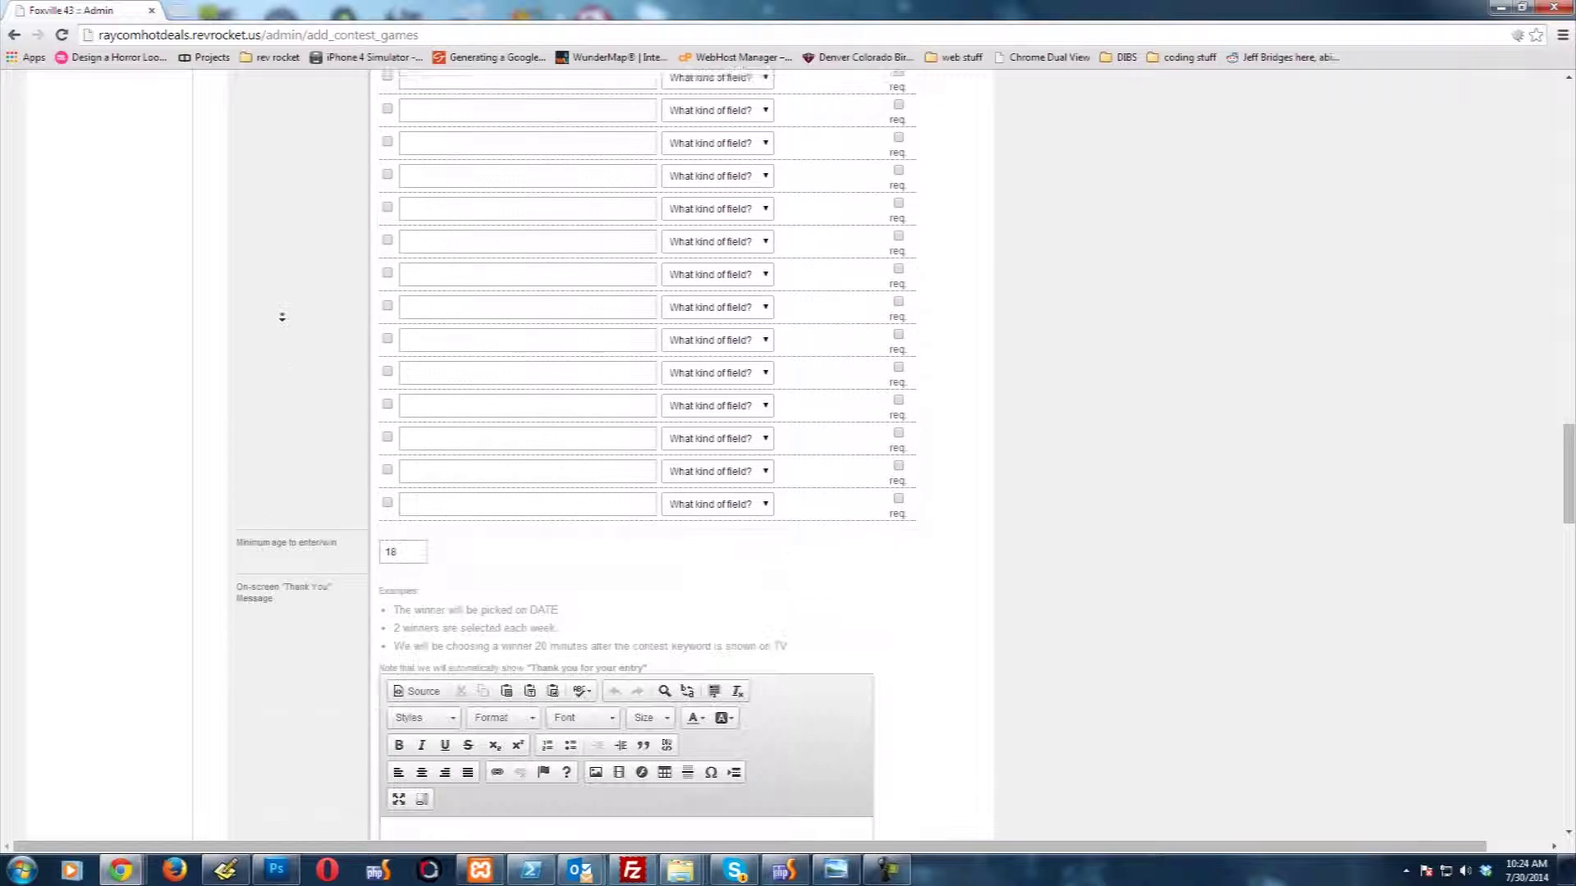
scroll(282, 317, down, 1)
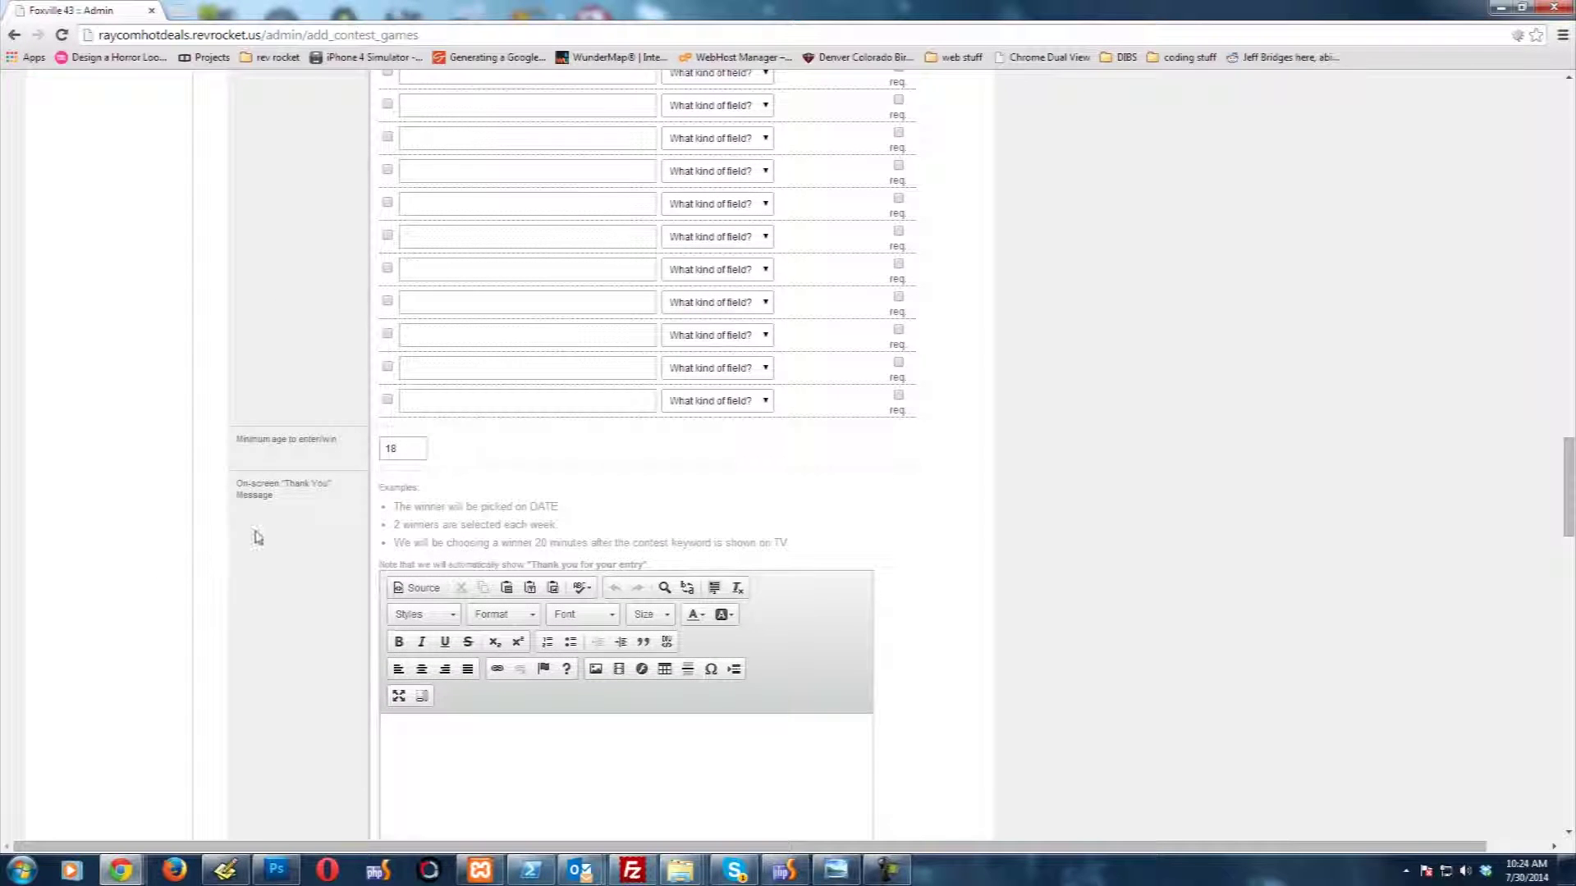
scroll(245, 512, down, 1)
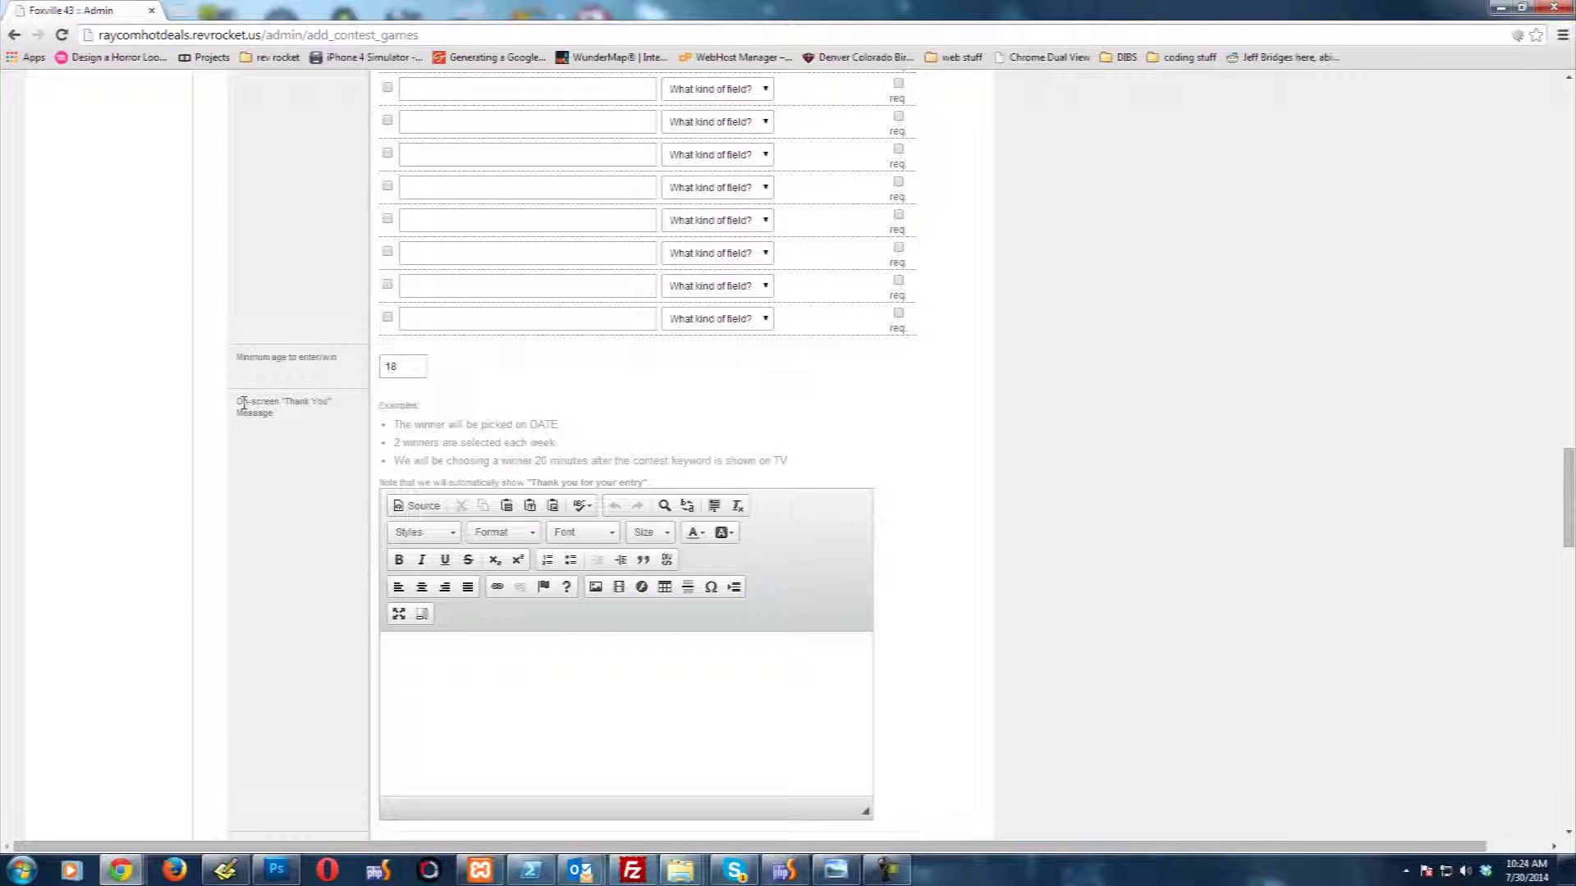
click(617, 703)
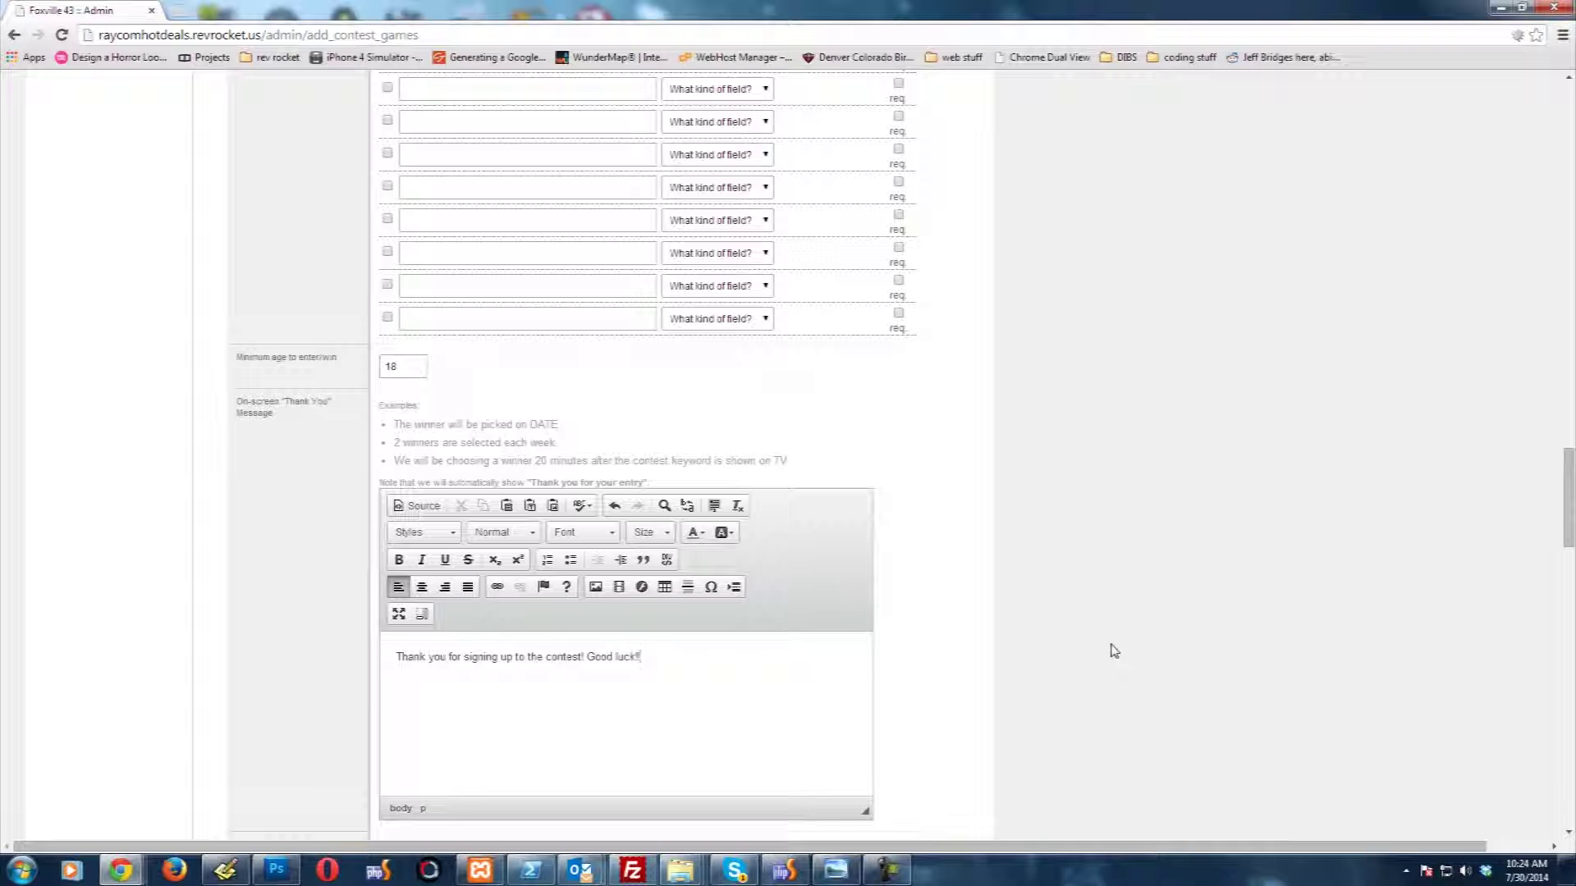
Step: Enter 'Sorry, this contest is inactive.' in the Inactive Contest Message editor
scroll(111, 637, down, 2)
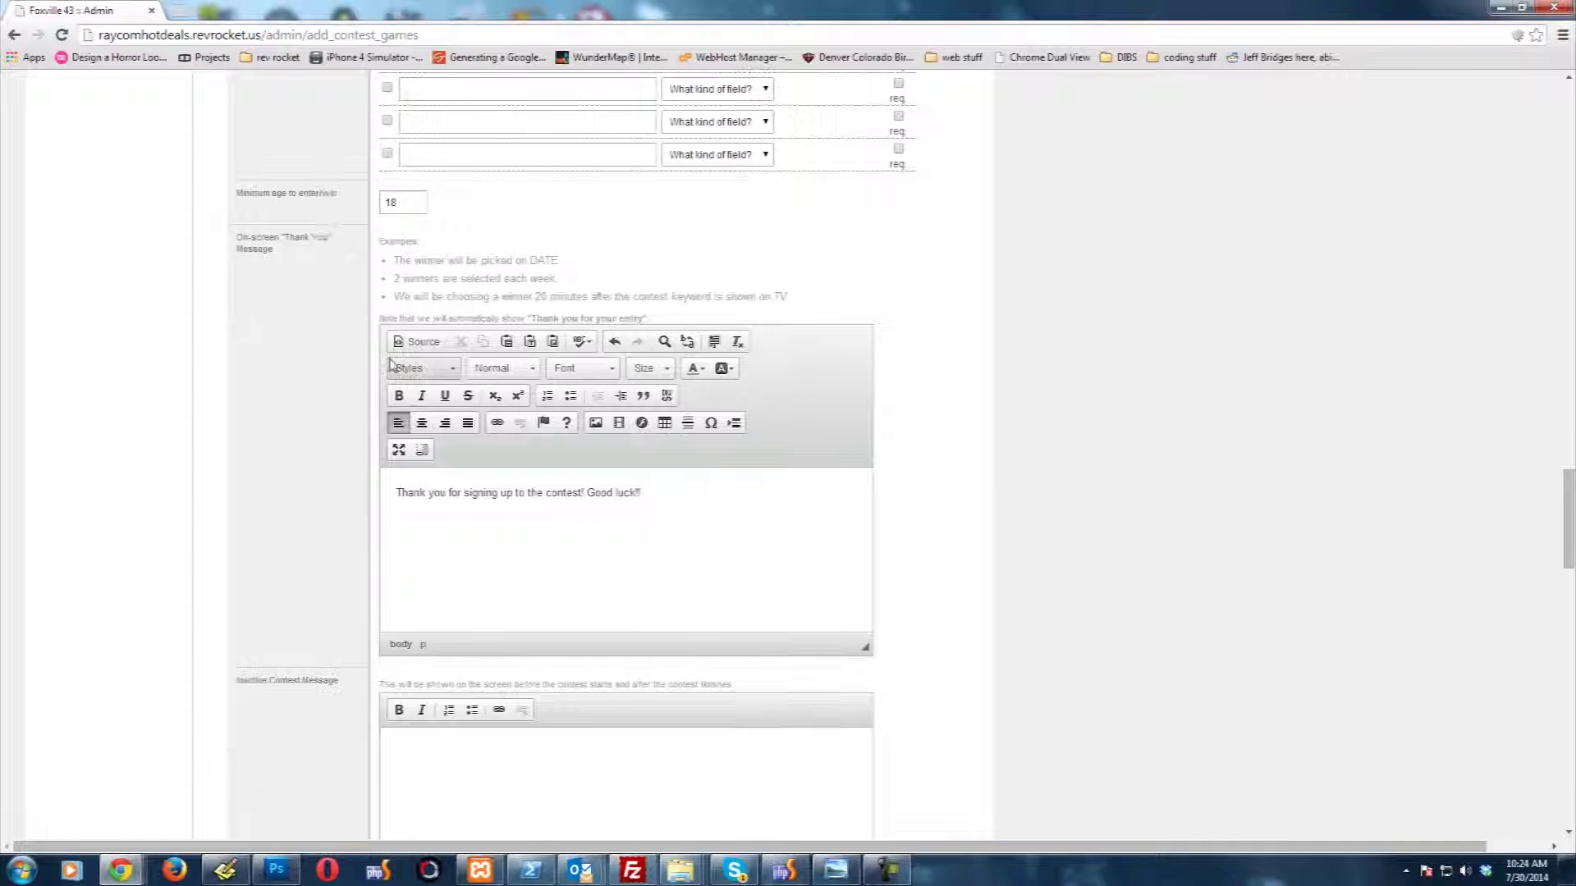
scroll(153, 517, down, 2)
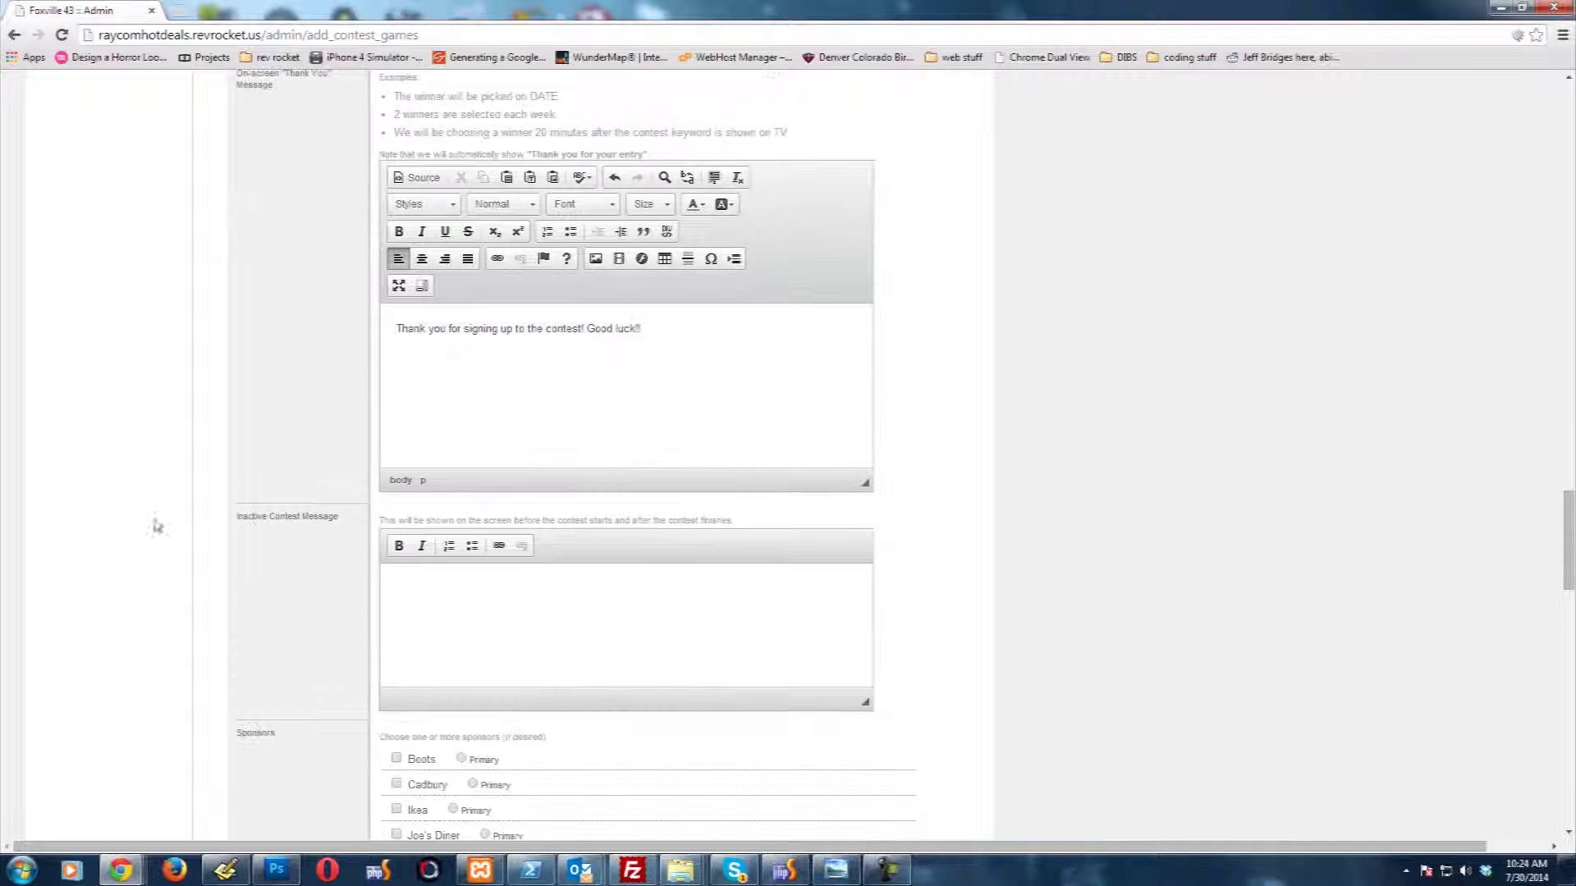
click(522, 615)
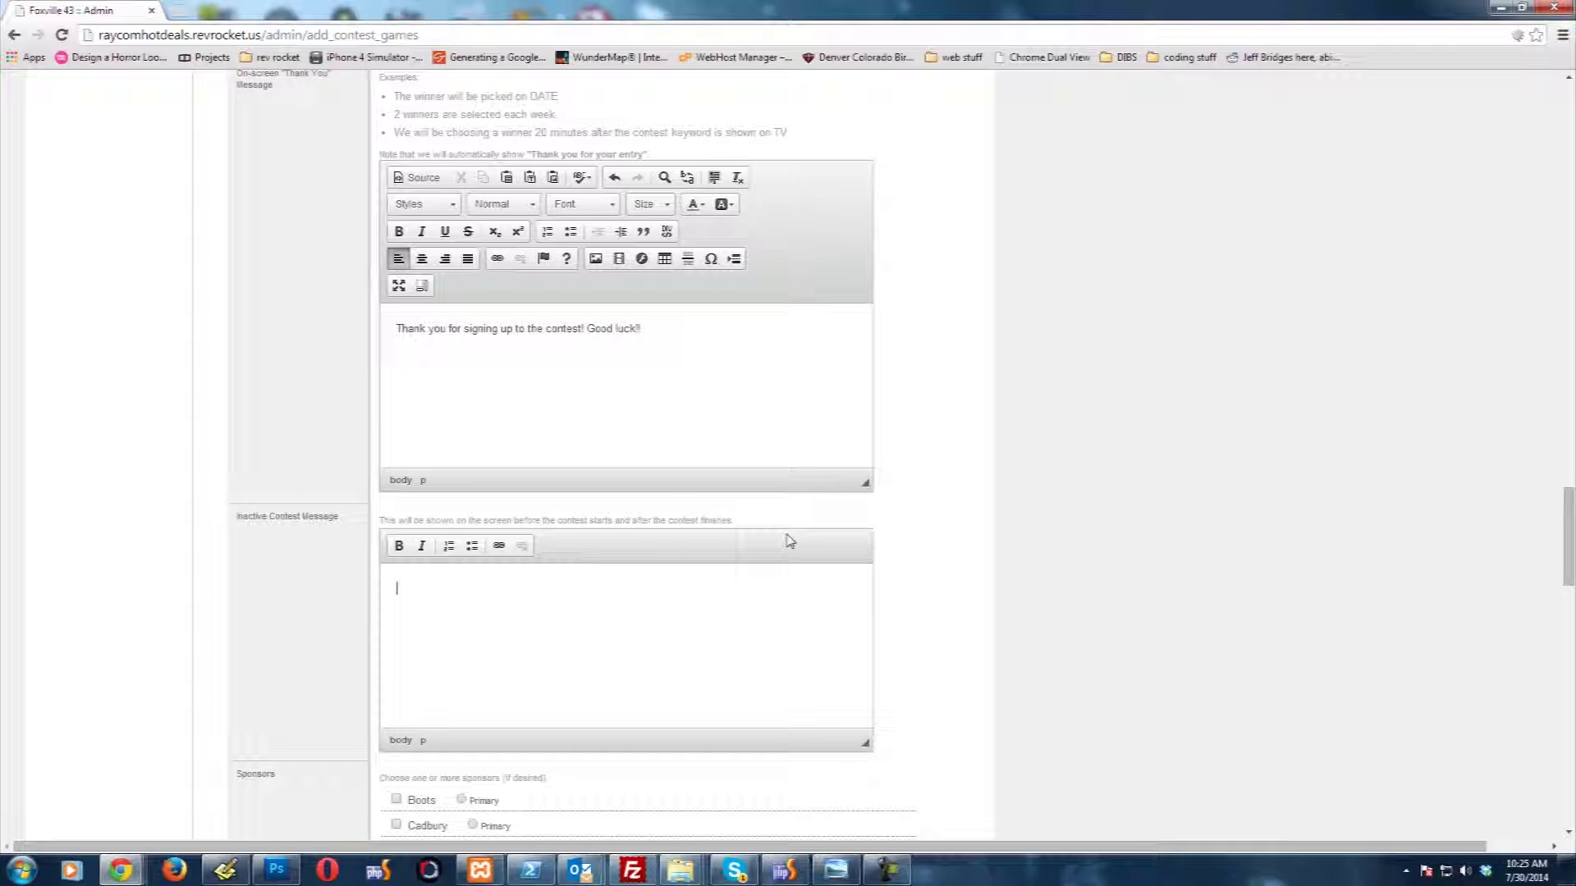
click(620, 655)
text(Sorry, this contest is inactive.)
scroll(250, 715, down, 3)
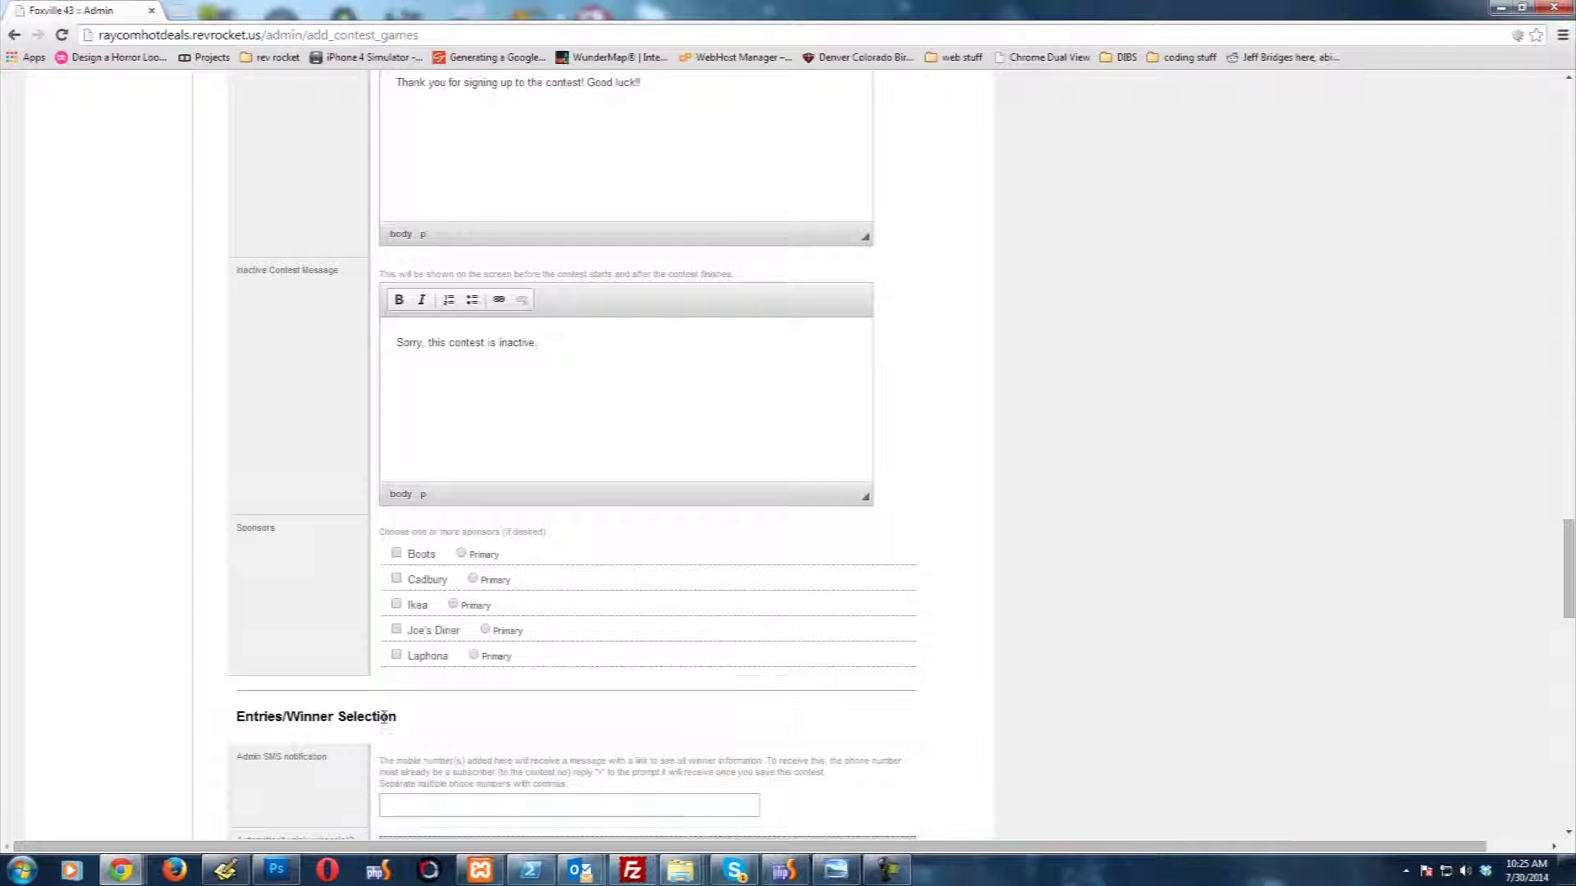
scroll(246, 607, down, 2)
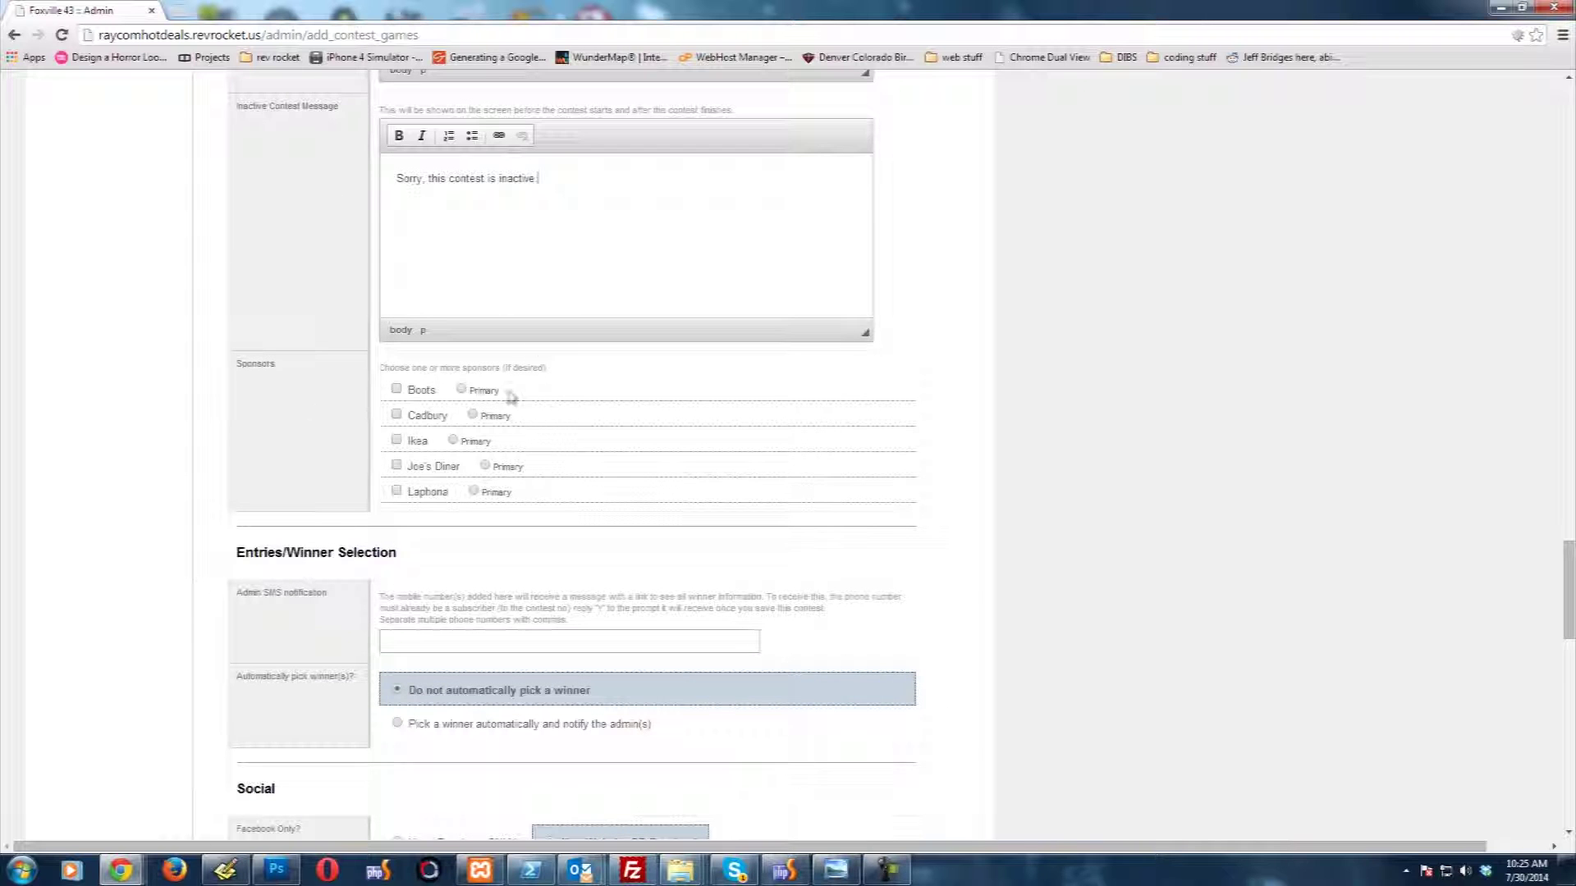
click(427, 641)
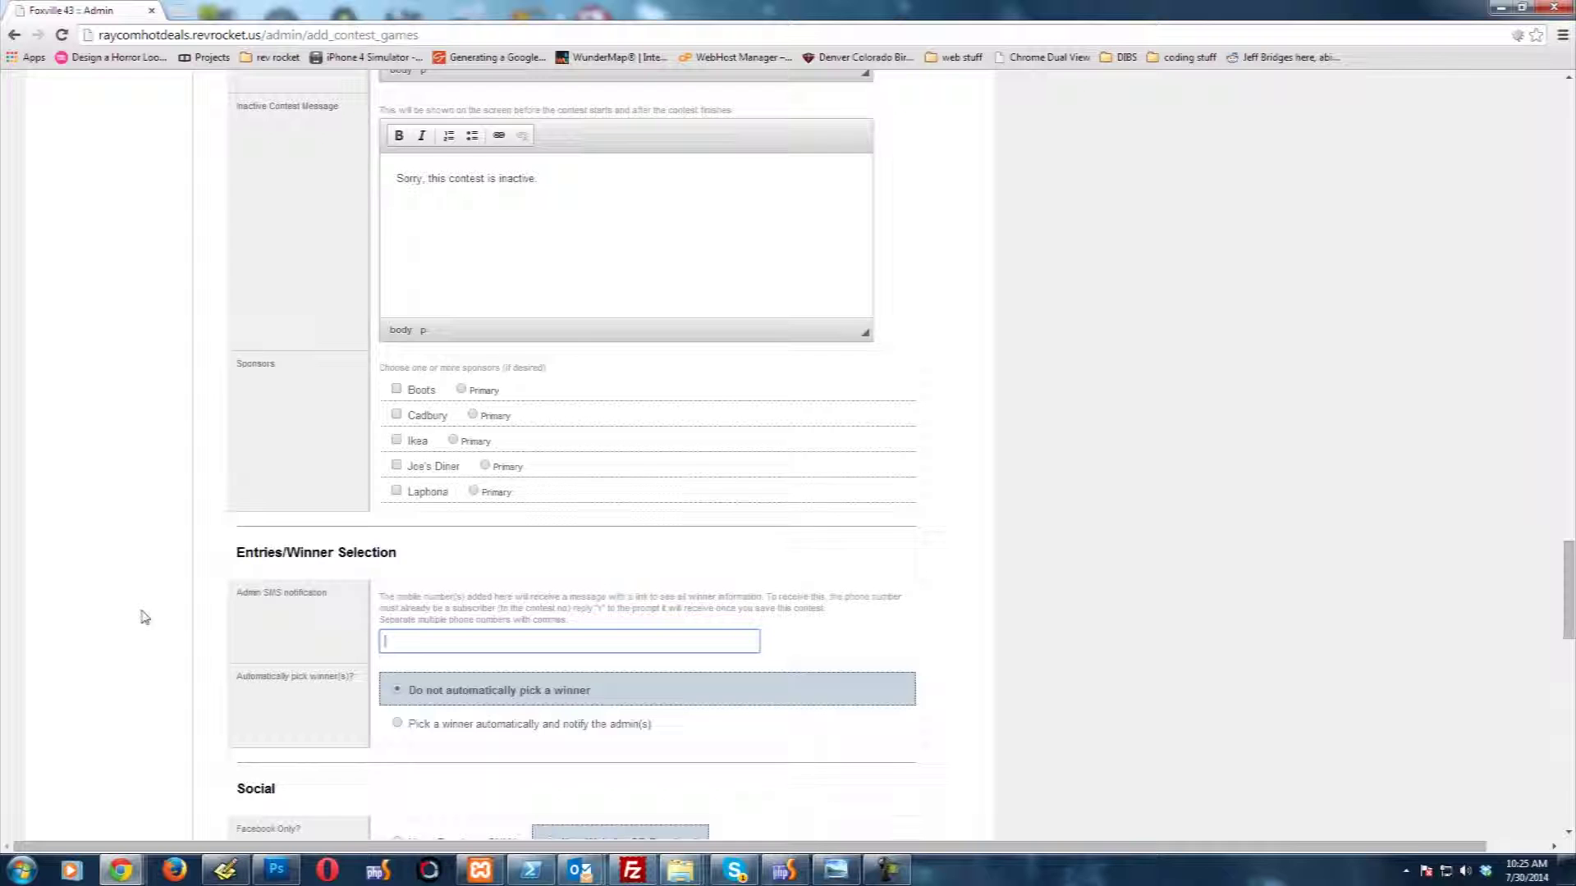
scroll(268, 591, down, 2)
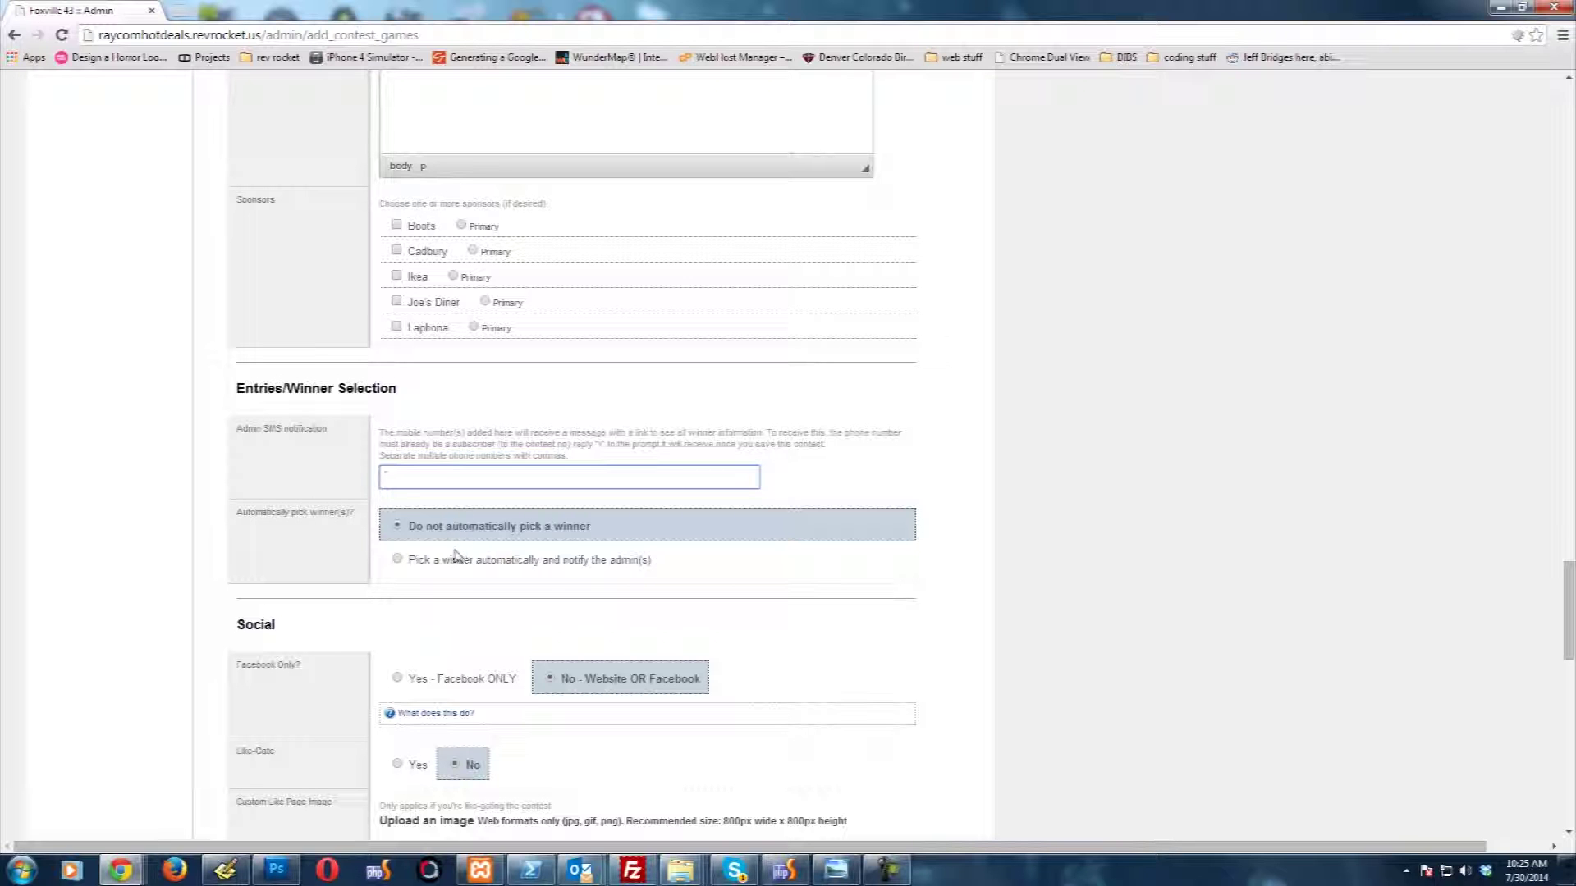
click(575, 528)
click(540, 563)
scroll(320, 581, down, 3)
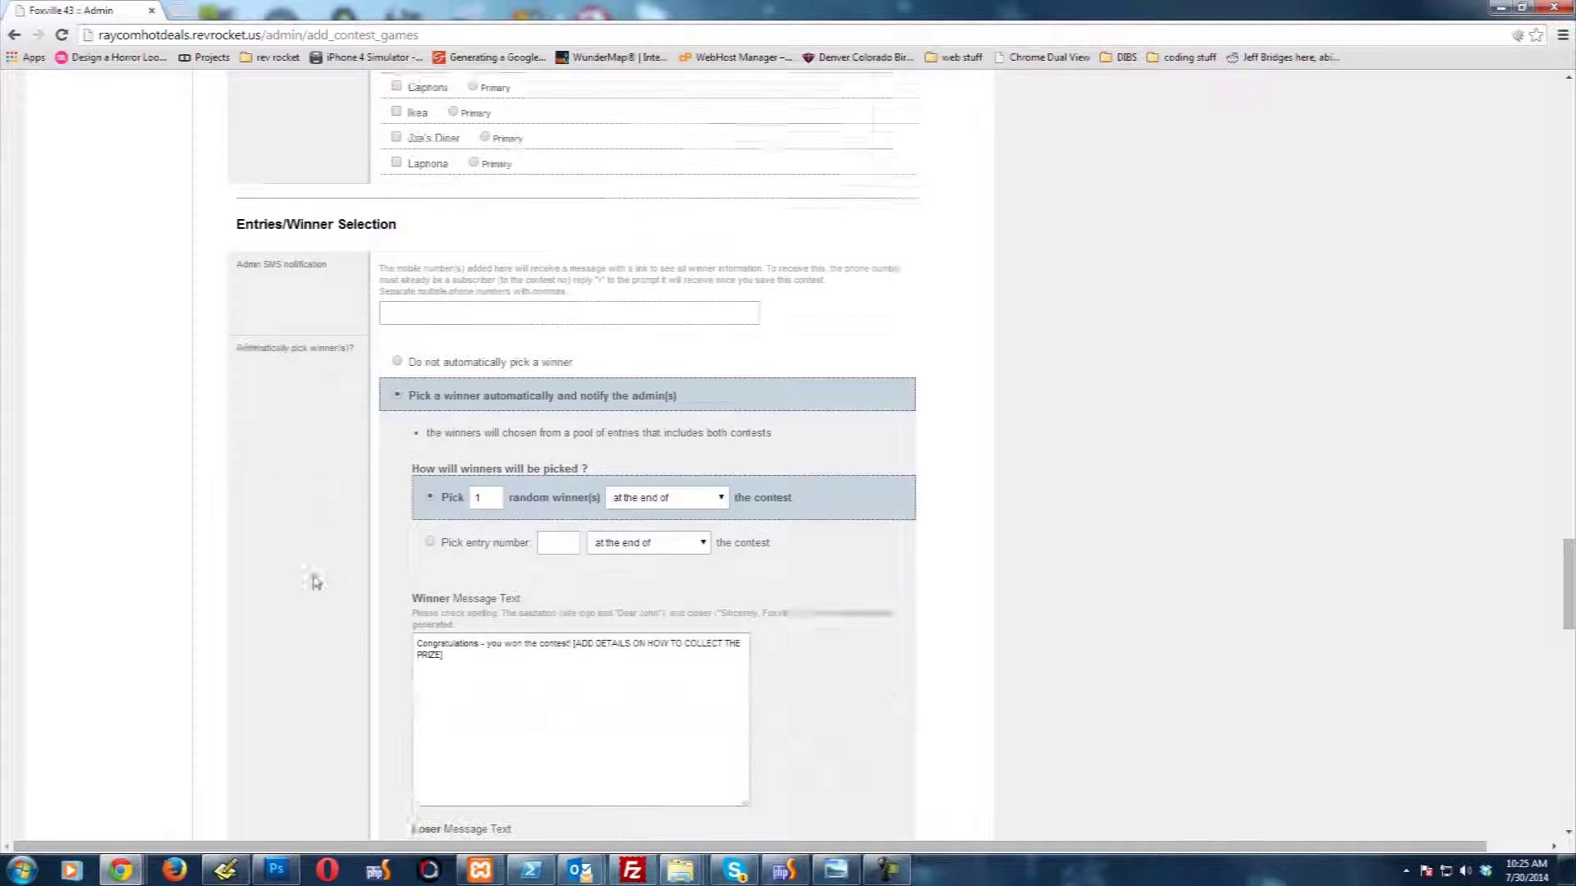
scroll(245, 466, down, 2)
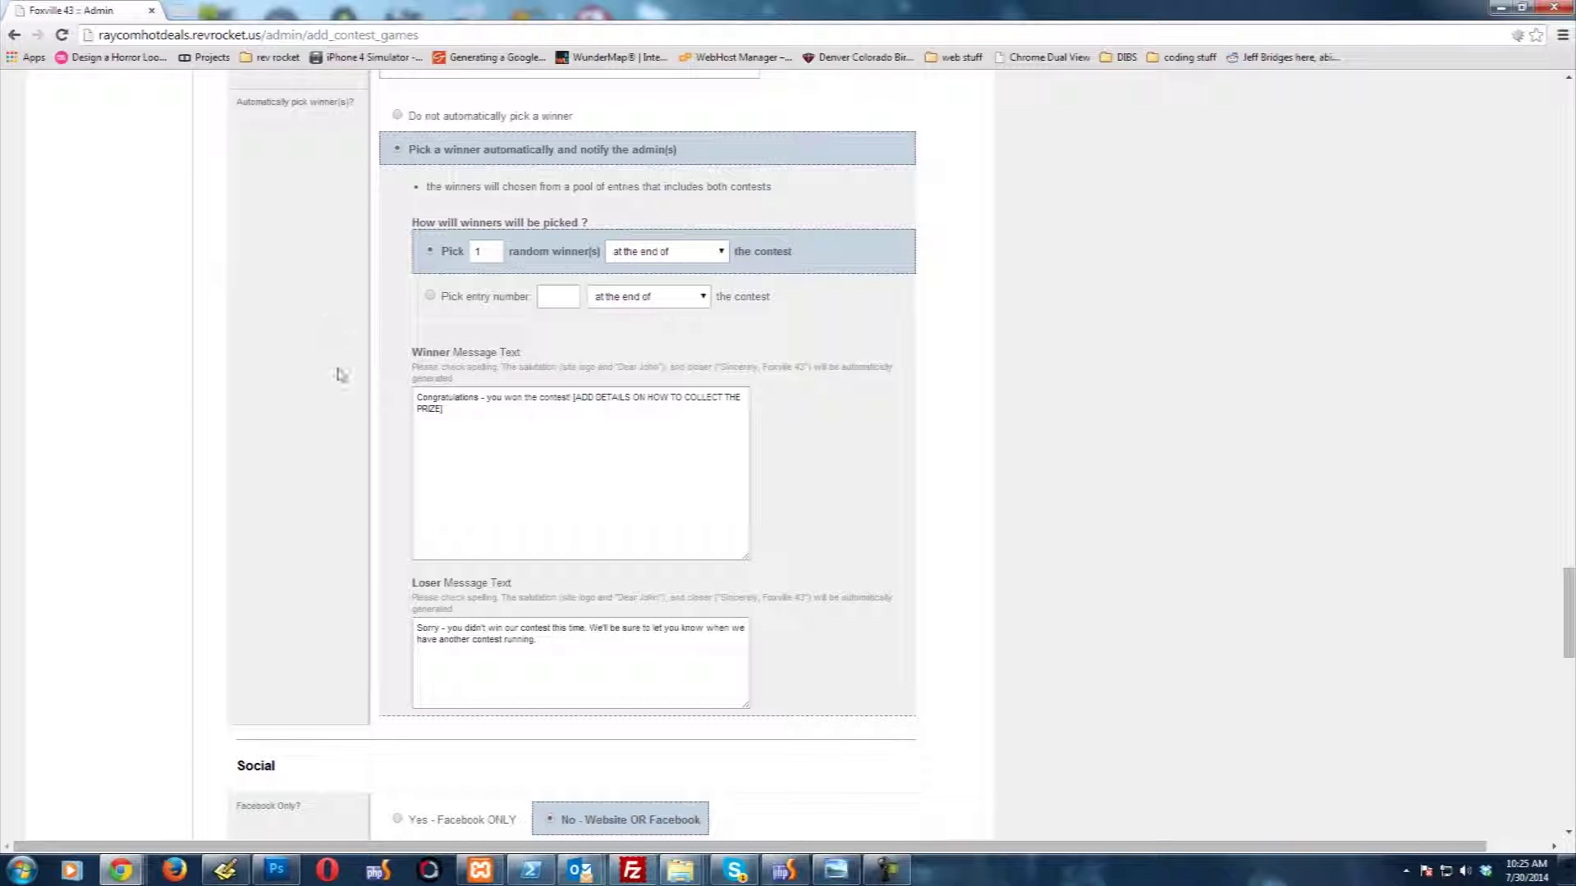
scroll(320, 542, down, 1)
scroll(292, 465, up, 7)
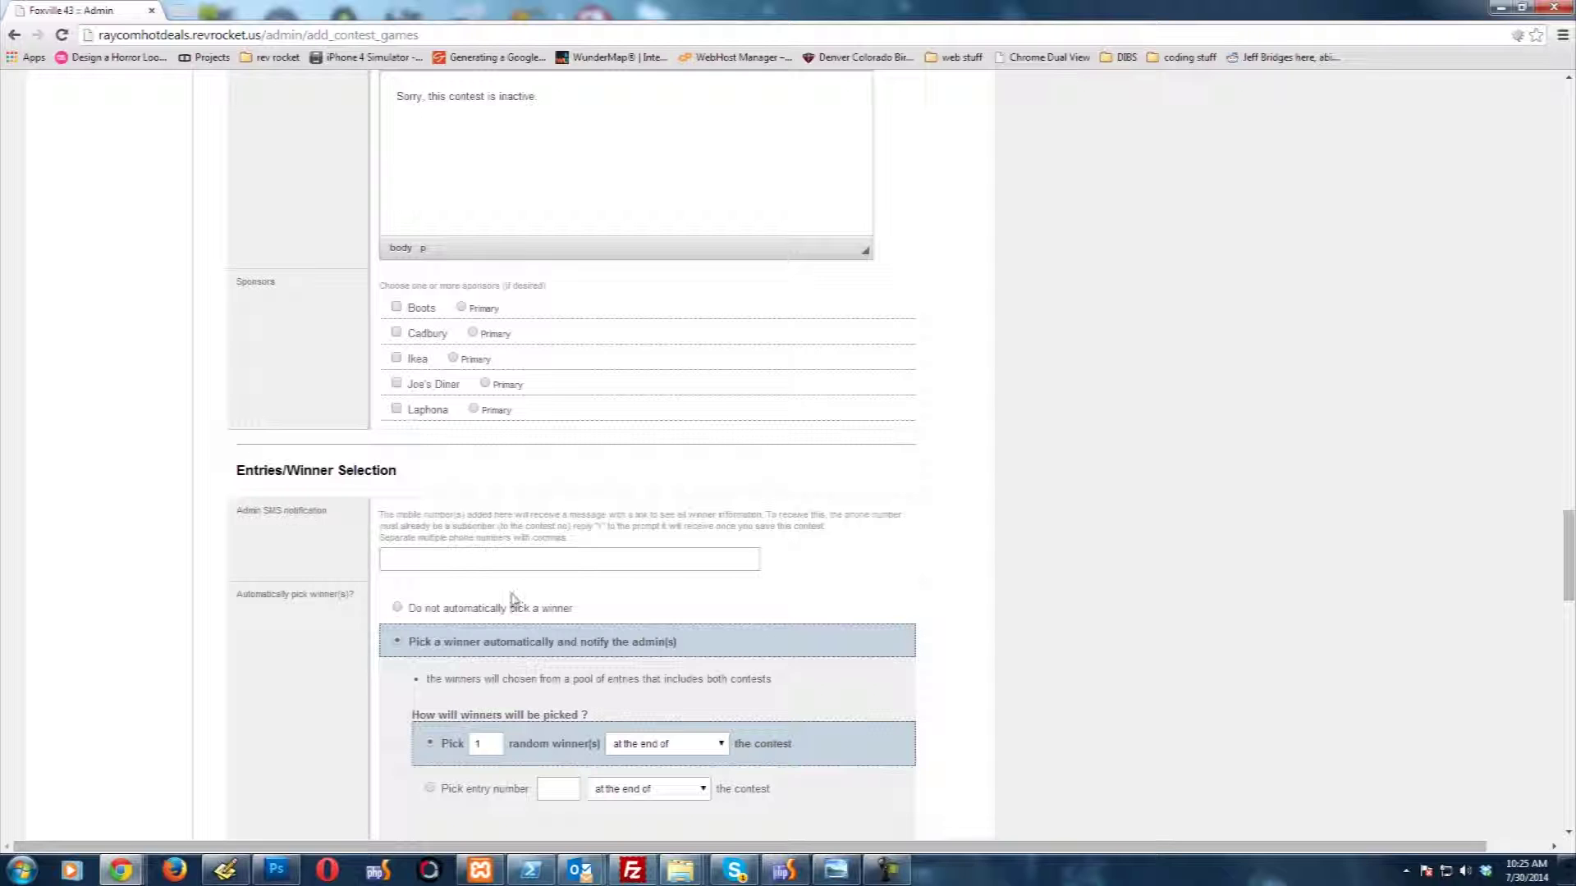
click(490, 609)
scroll(335, 549, down, 4)
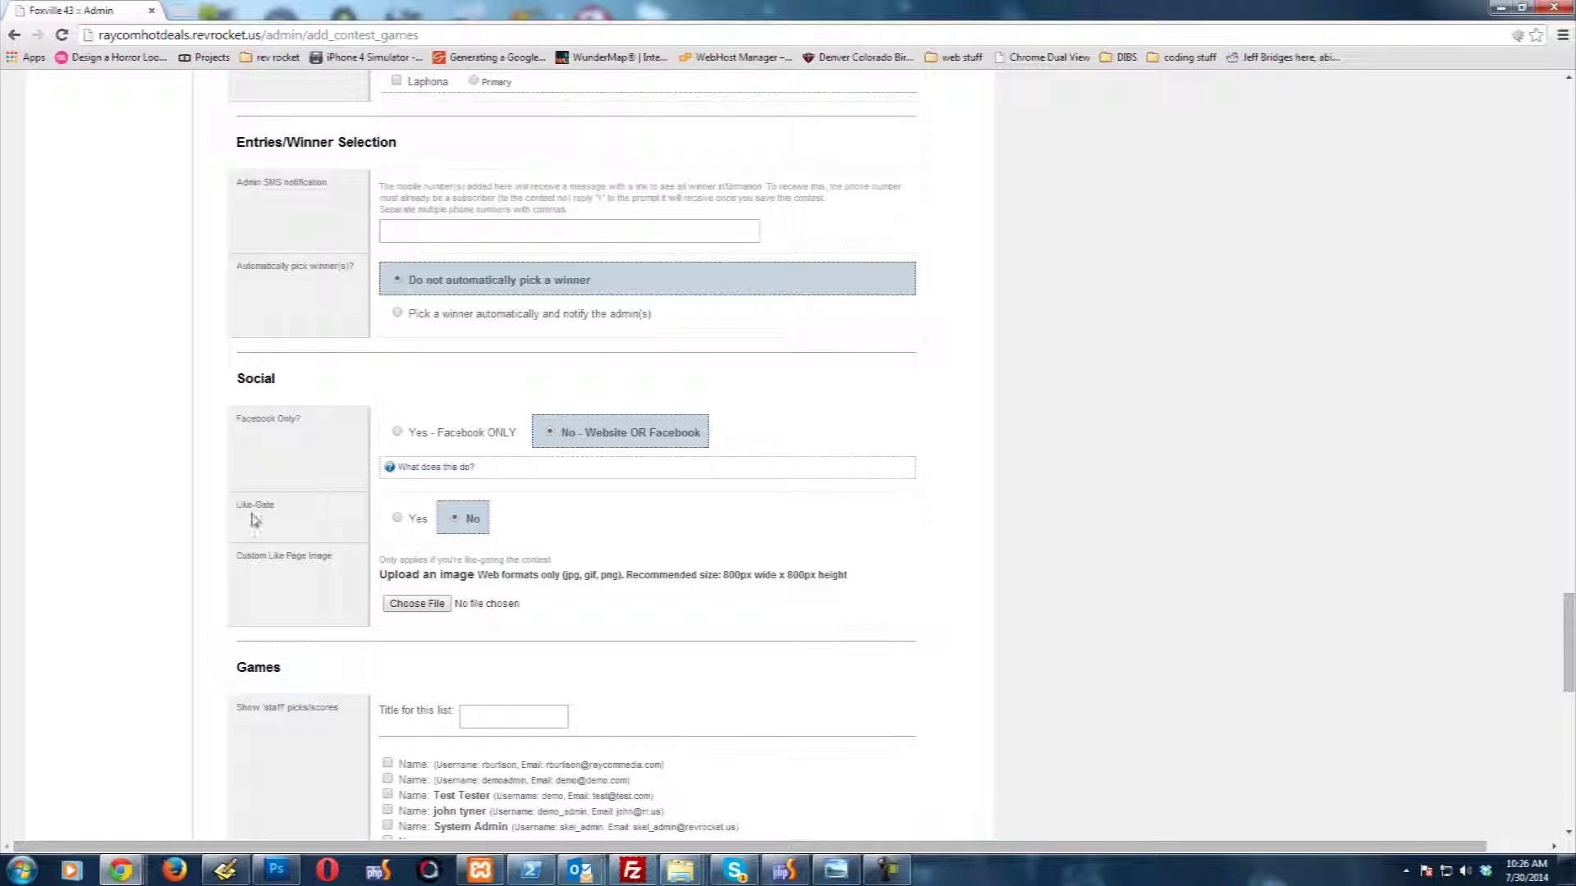
Step: Title the staff picks list 'Beat Our Best!'
scroll(220, 598, down, 1)
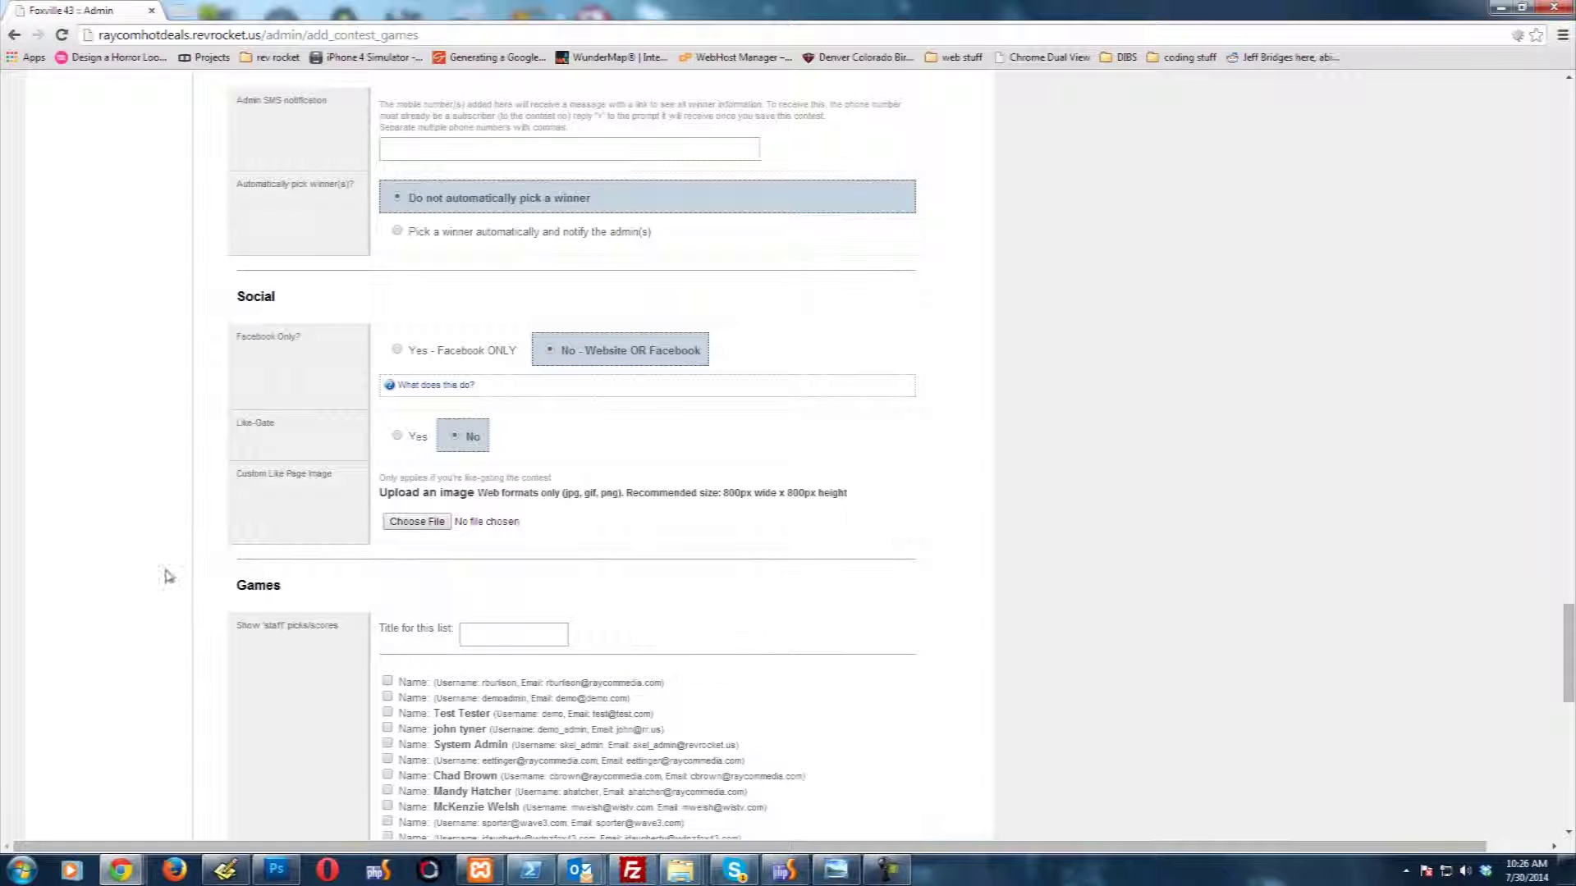
scroll(169, 571, down, 2)
scroll(162, 573, down, 1)
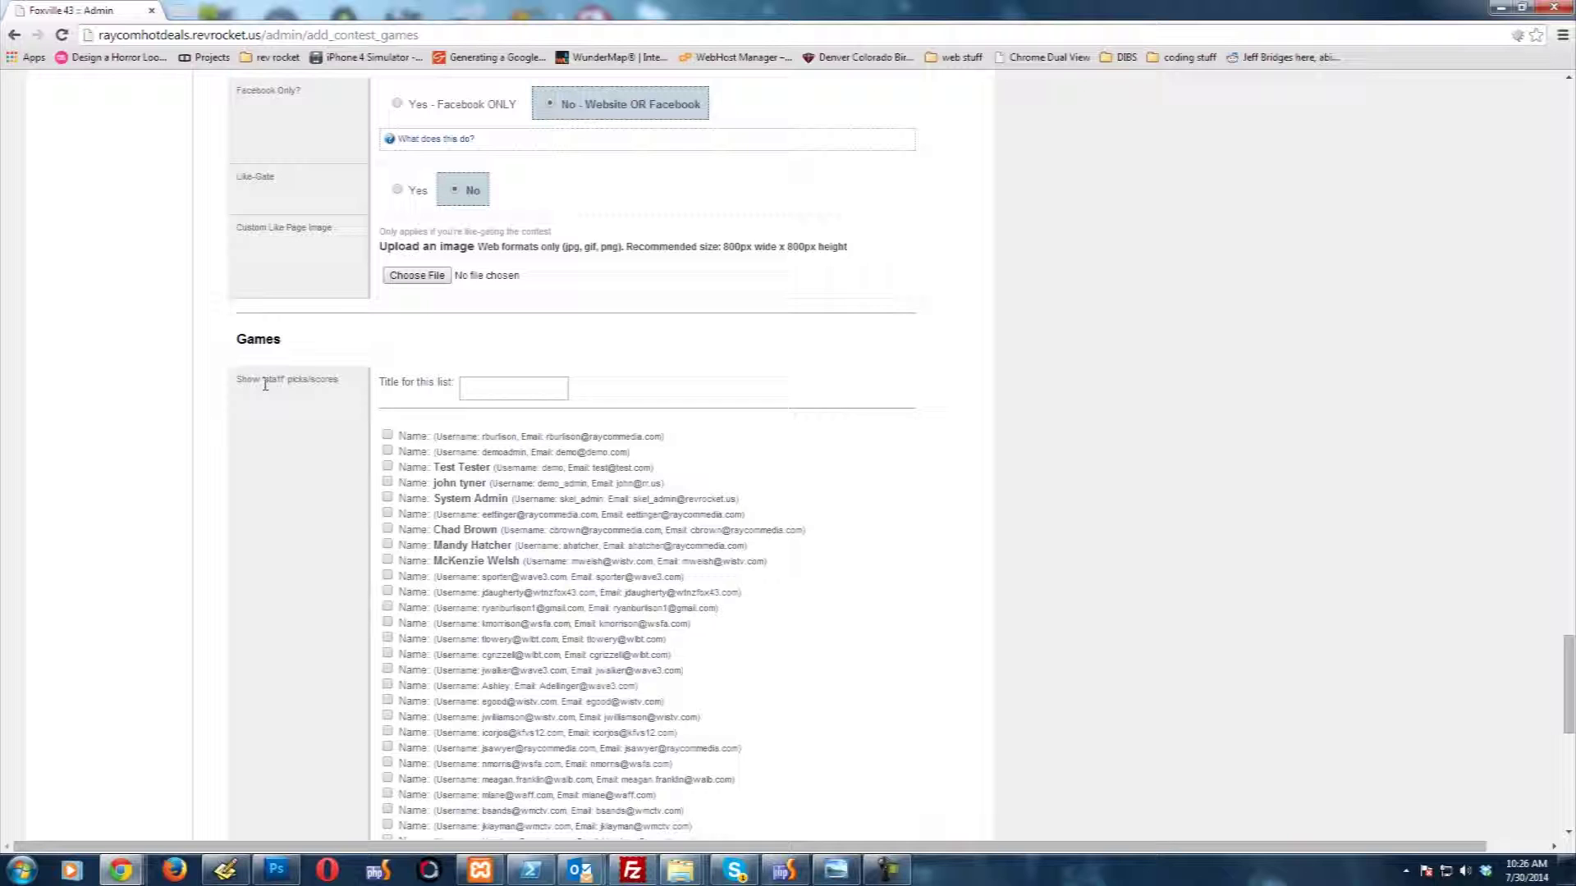
click(496, 390)
text(st)
text(O)
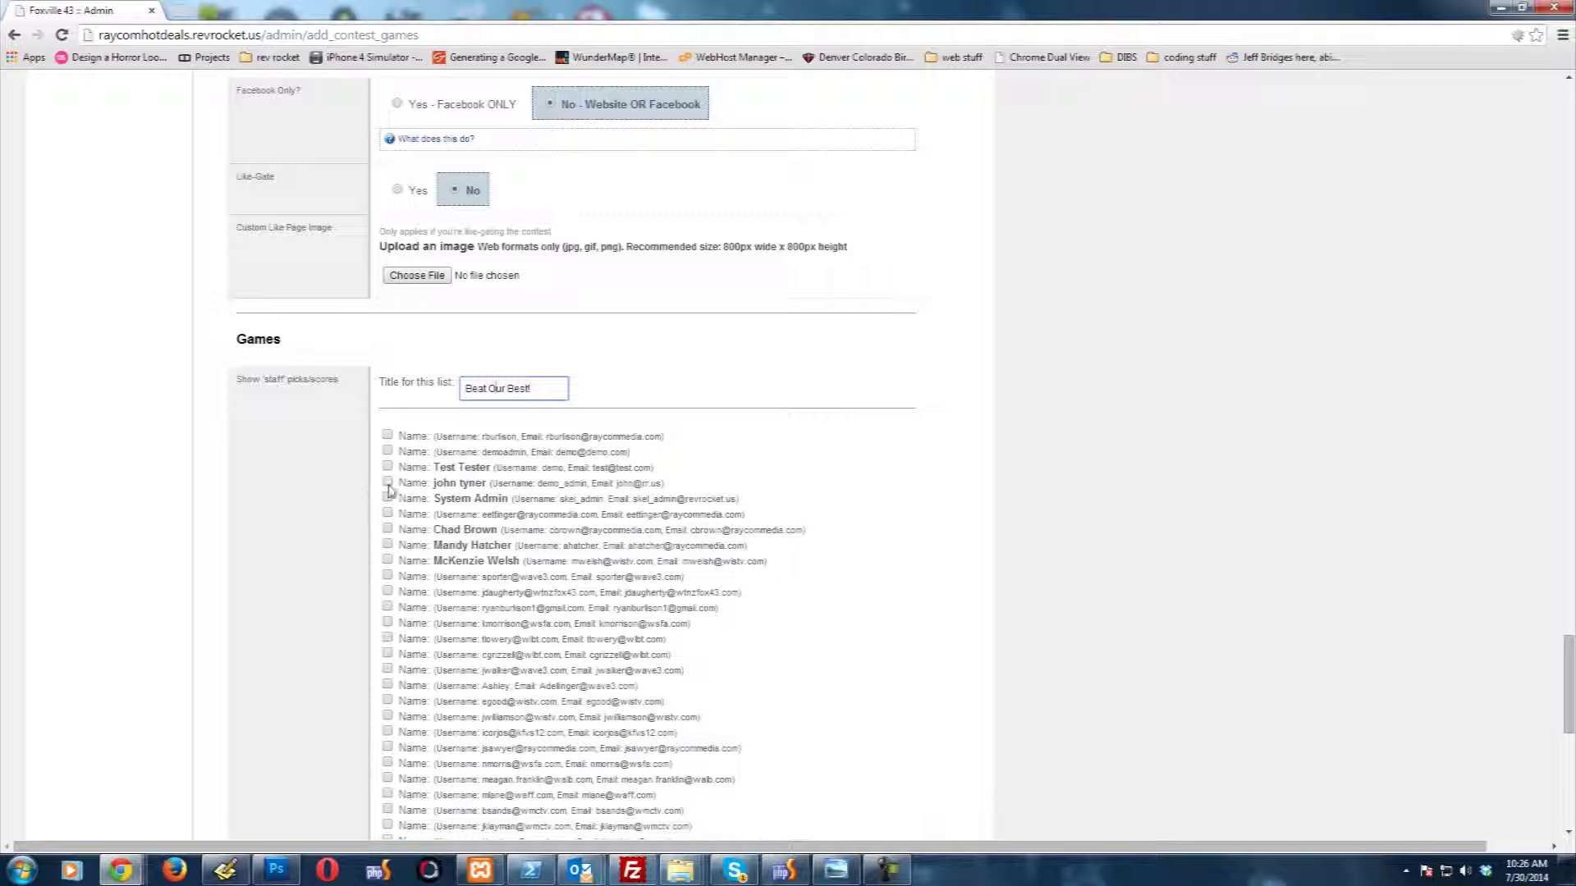
Step: Adjust the 'Show staff picks/scores' checklist, unchecking the demo admin user so one staff member remains
click(388, 482)
scroll(129, 496, down, 4)
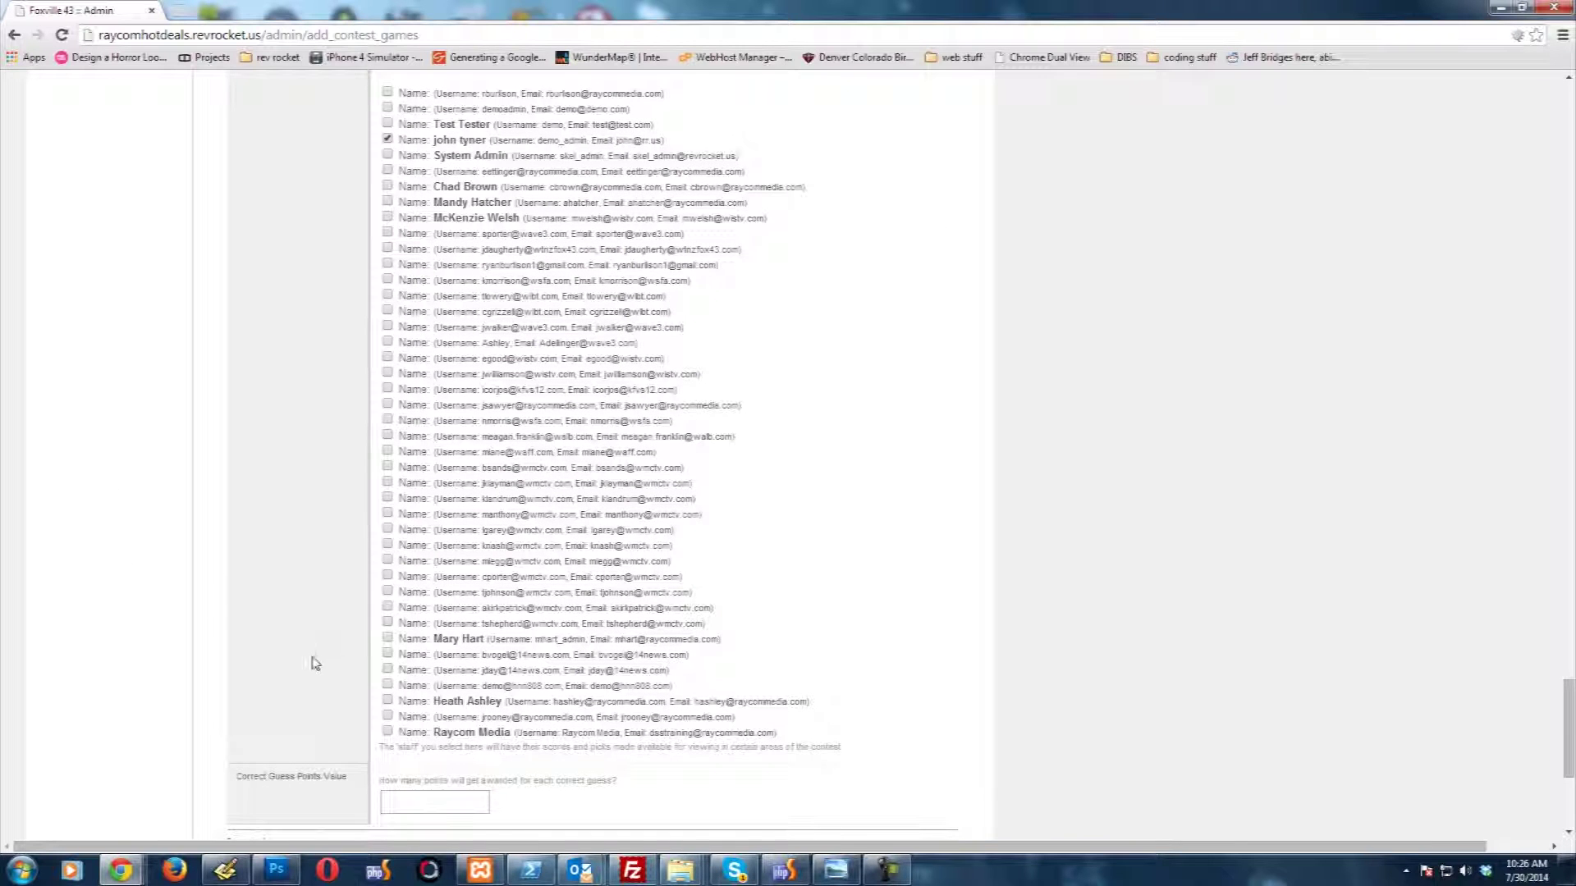
scroll(308, 436, up, 5)
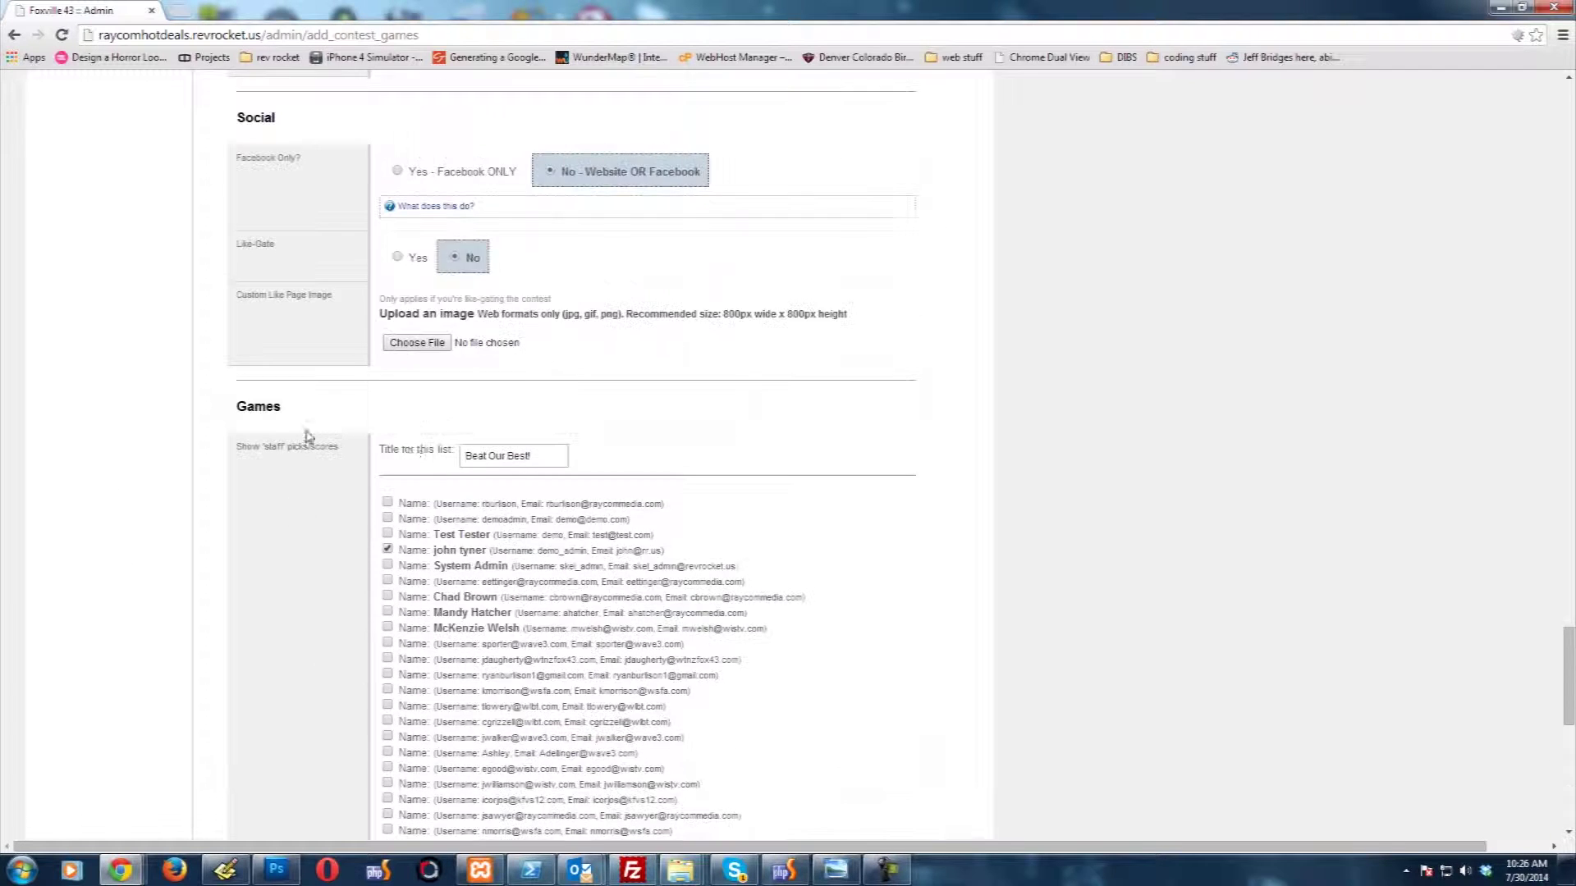
click(387, 549)
scroll(197, 567, down, 1)
scroll(186, 550, down, 6)
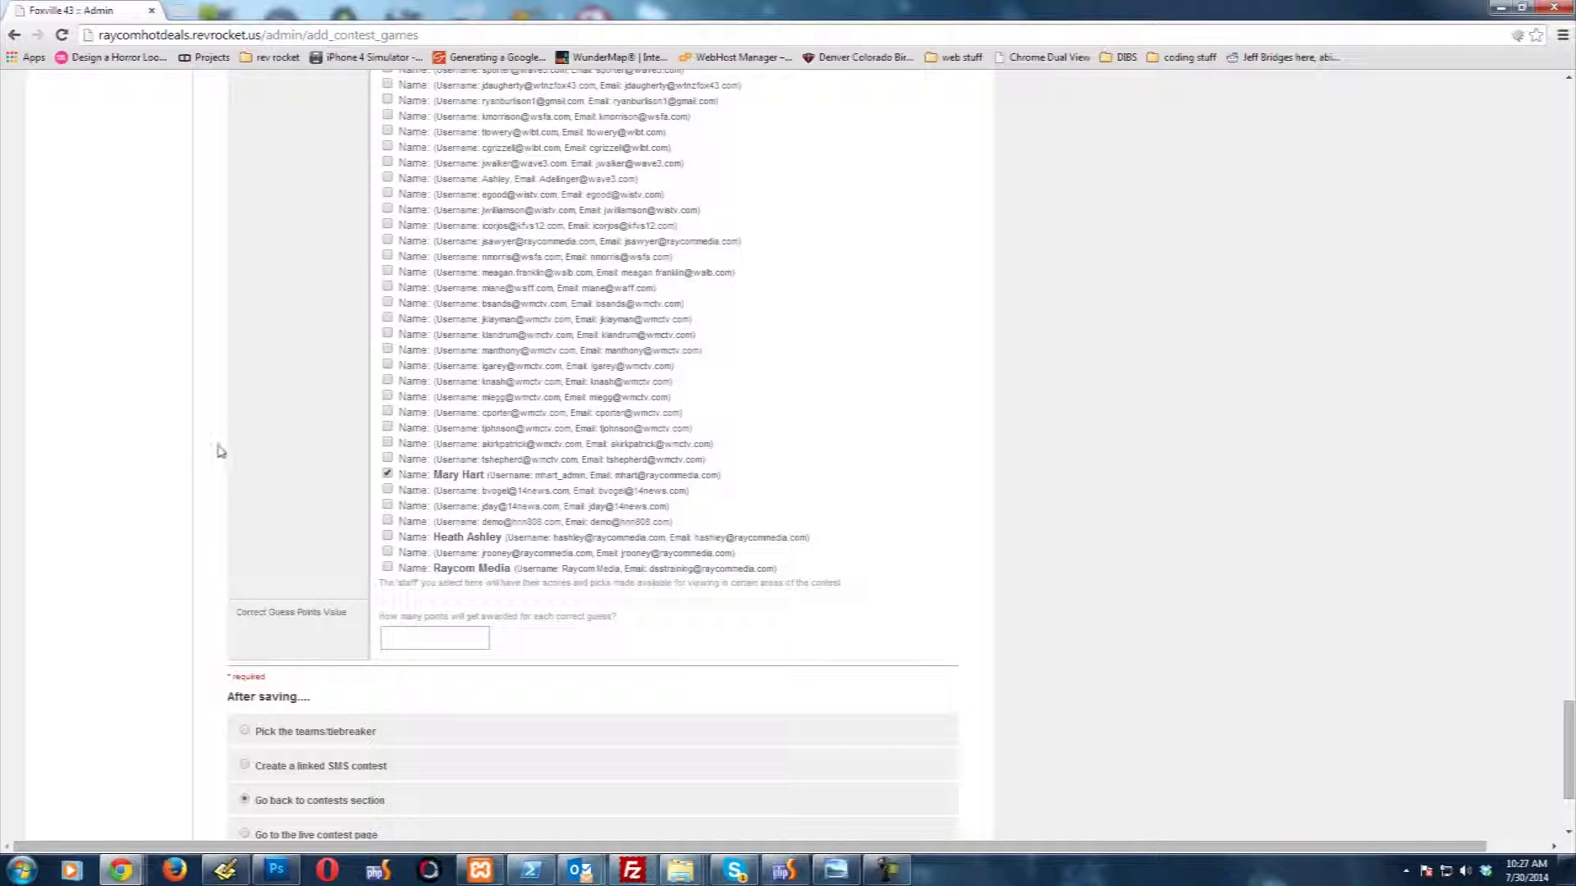
Step: Save the NCAA Football Week 1 contest settings
scroll(215, 448, down, 1)
scroll(209, 443, down, 1)
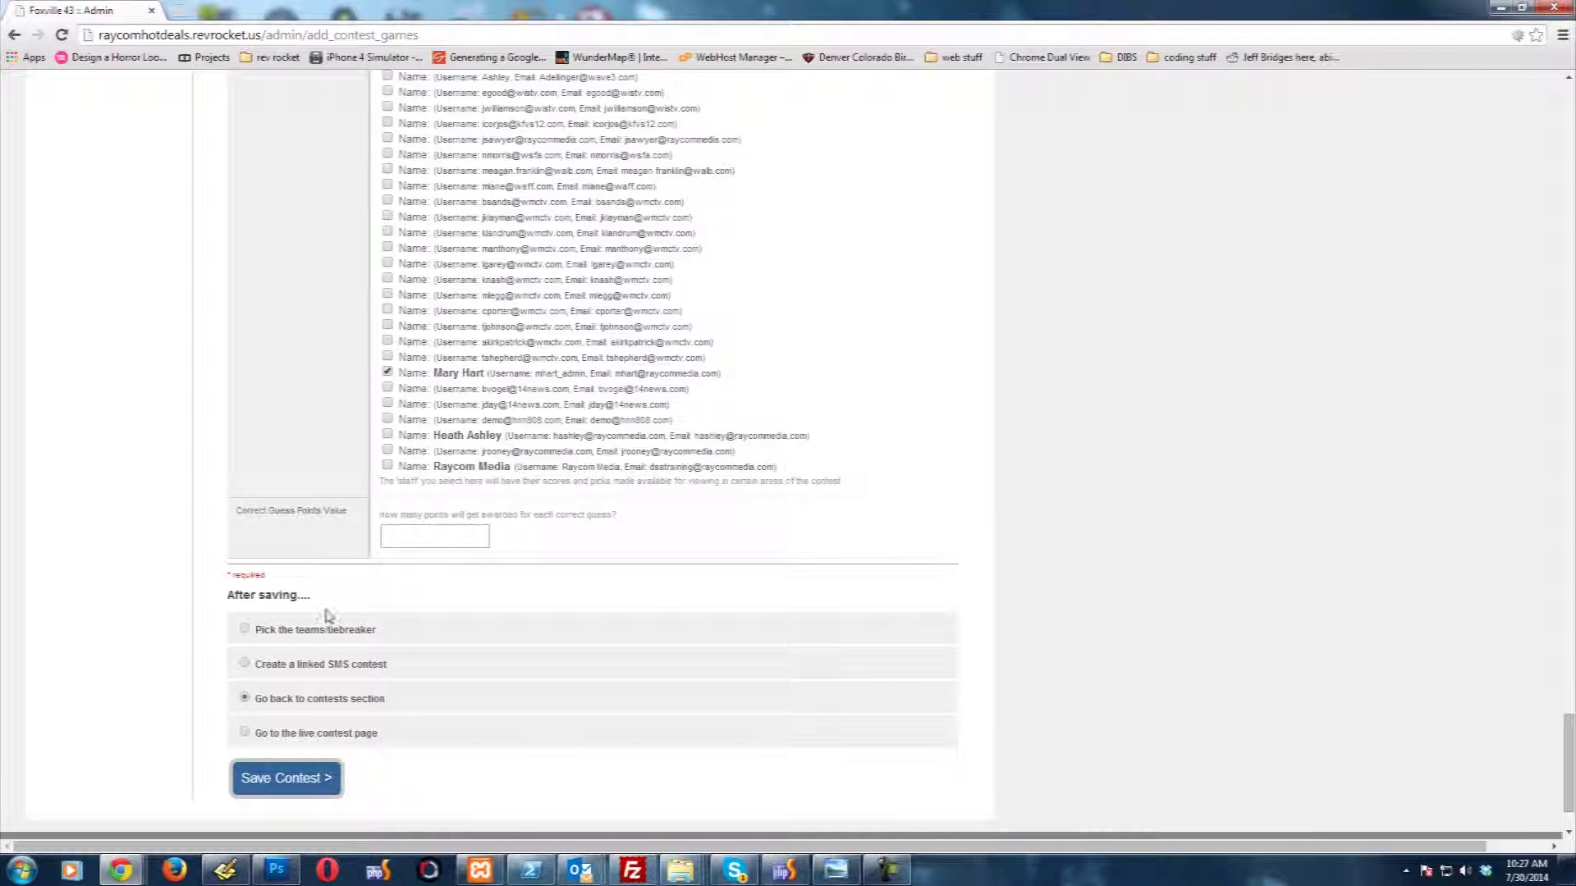
click(303, 775)
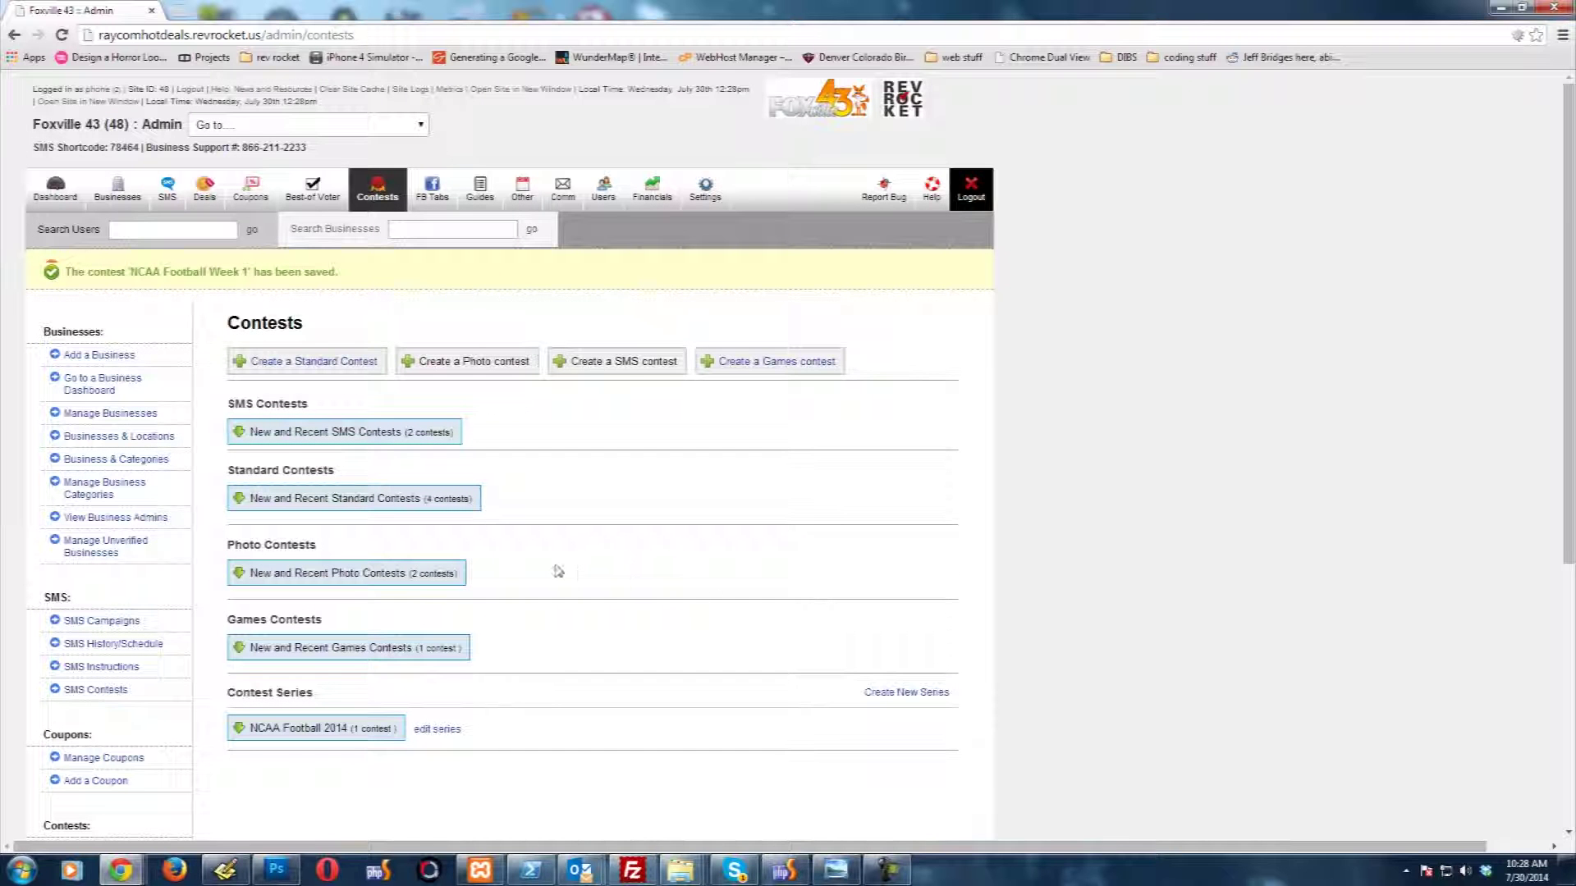
Step: Show the actions and info for NCAA Football Week 1 under New and Recent Games Contests
click(381, 648)
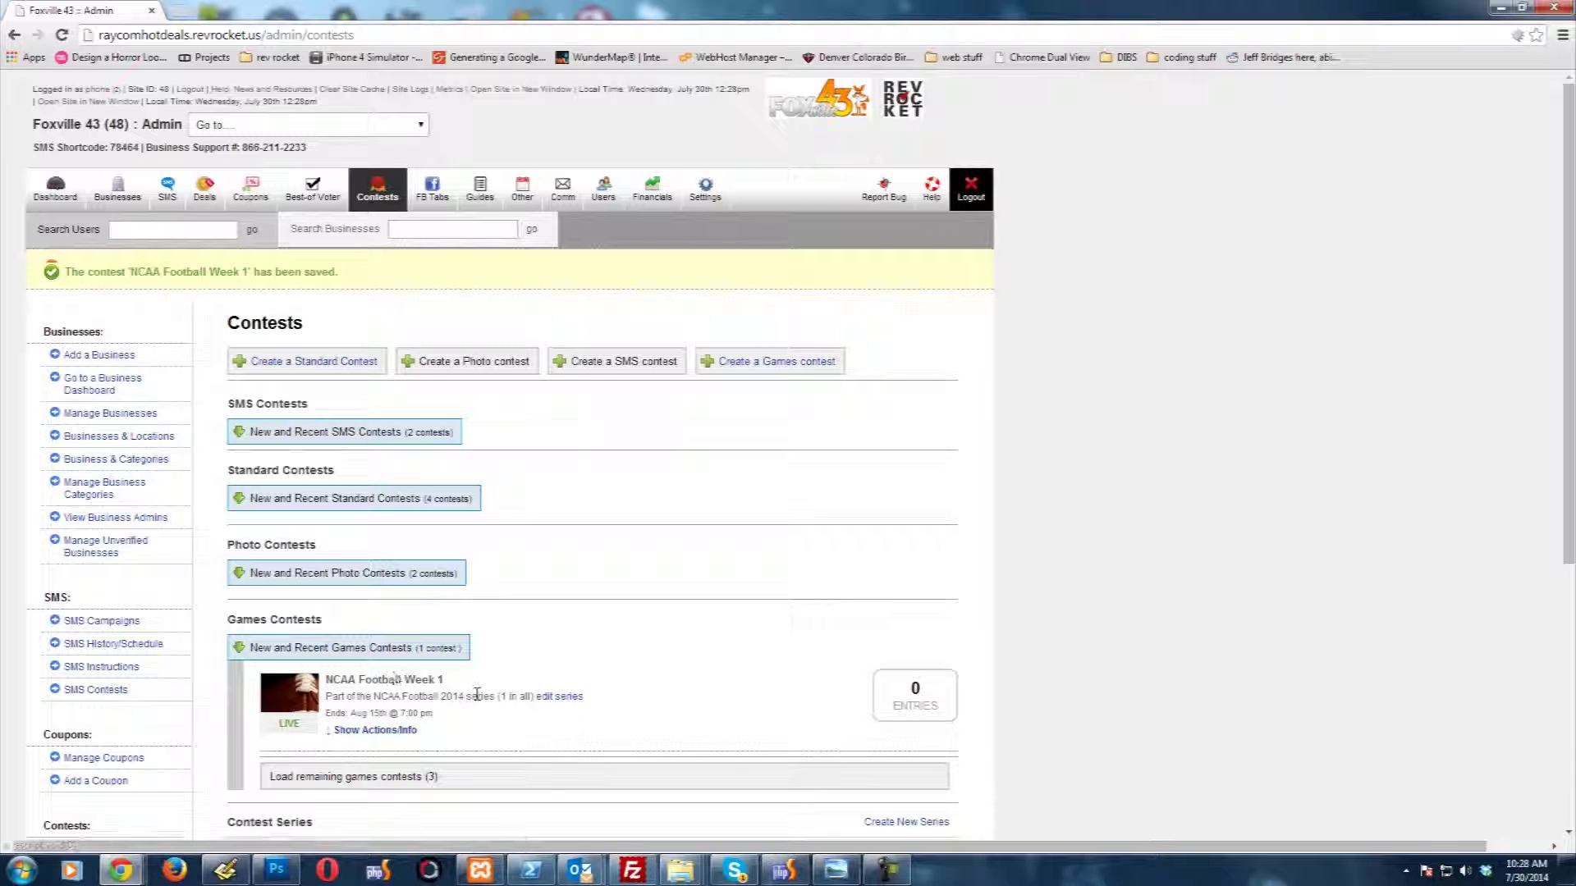
click(369, 731)
scroll(552, 601, down, 1)
scroll(548, 601, down, 2)
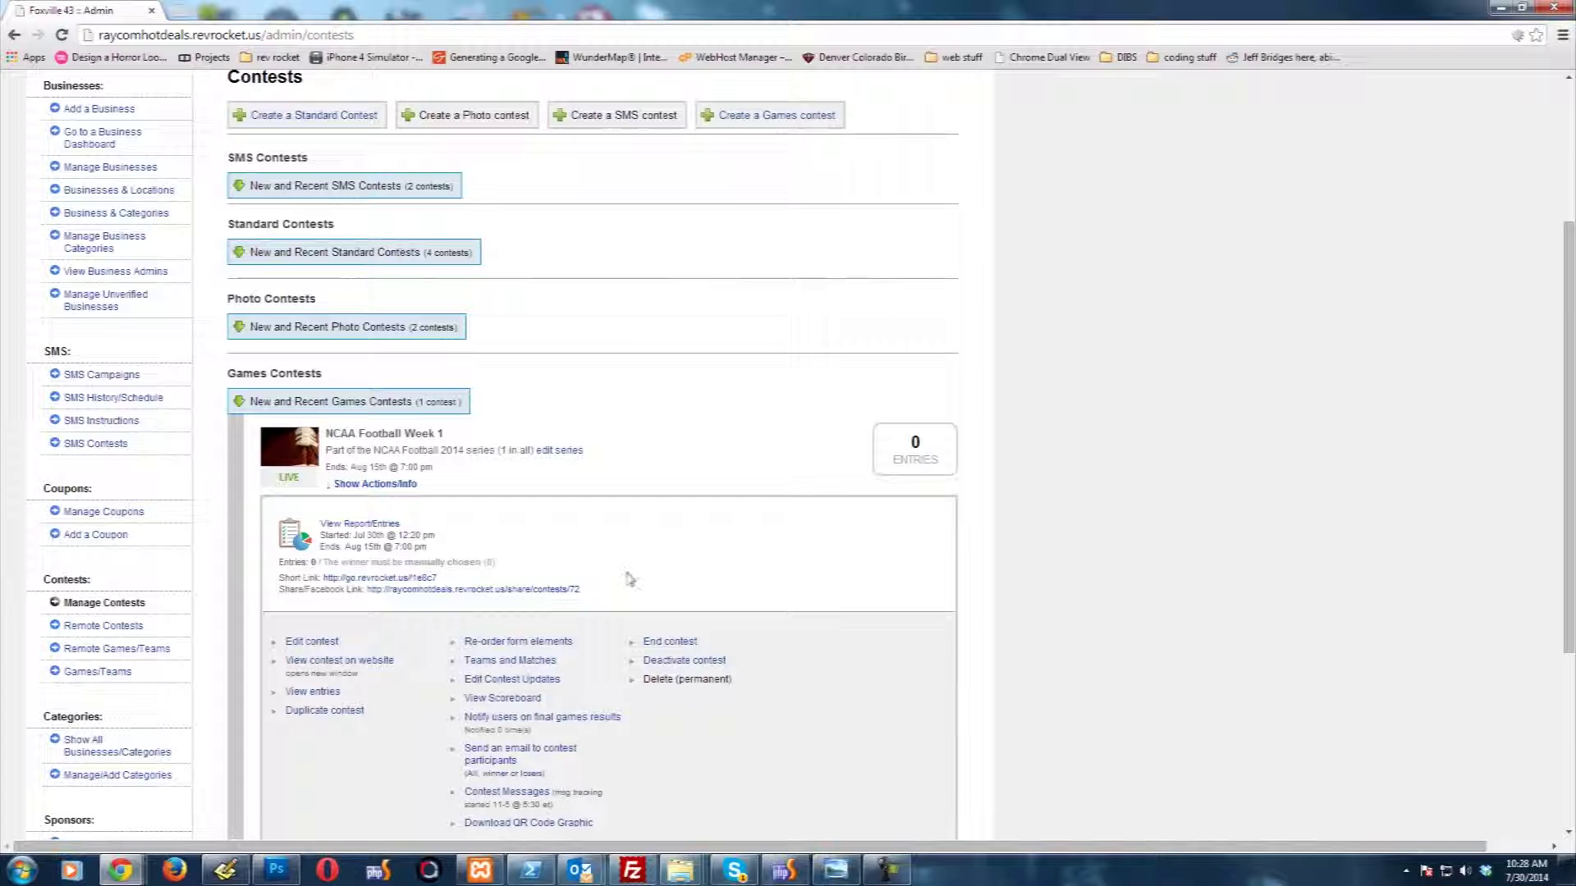
scroll(626, 581, down, 2)
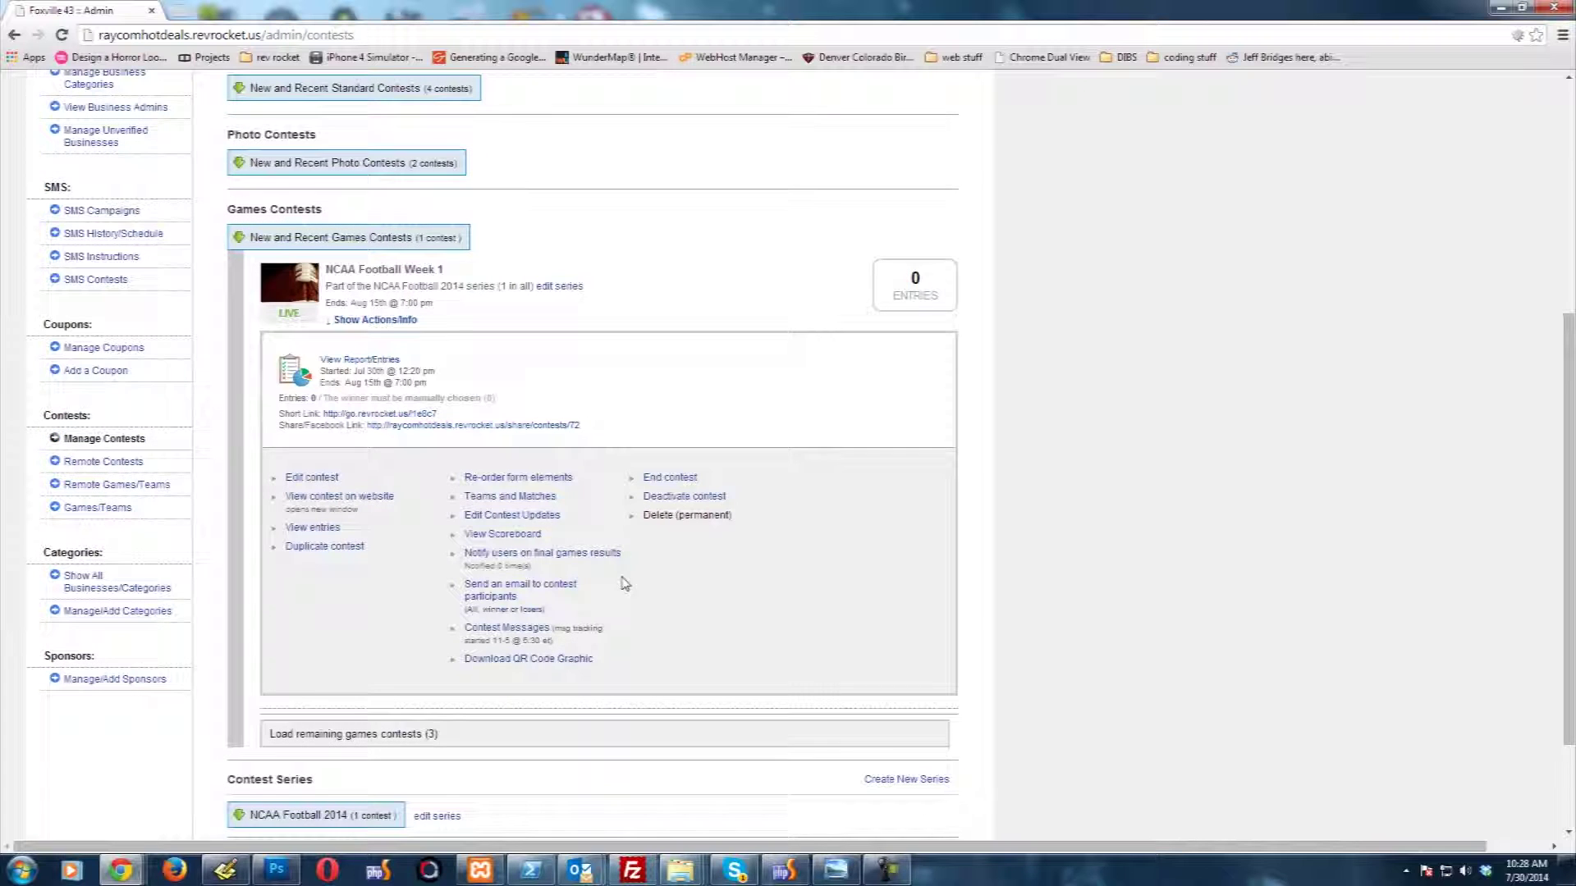
Step: Open the national games picker for NCAA Football Week 1 from Teams and Matches
click(479, 503)
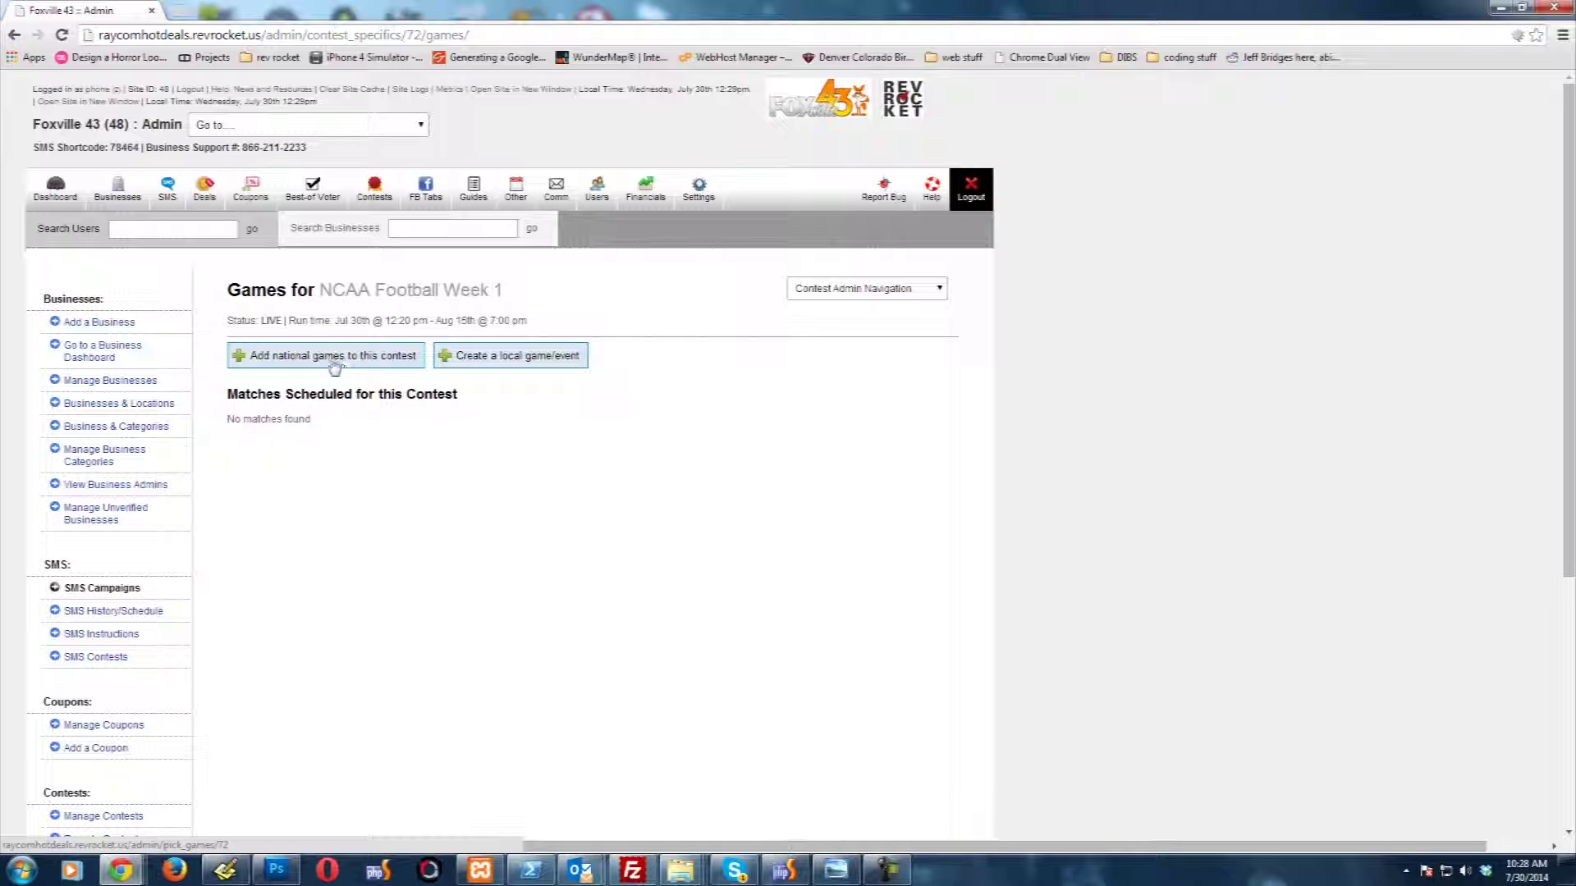
click(330, 366)
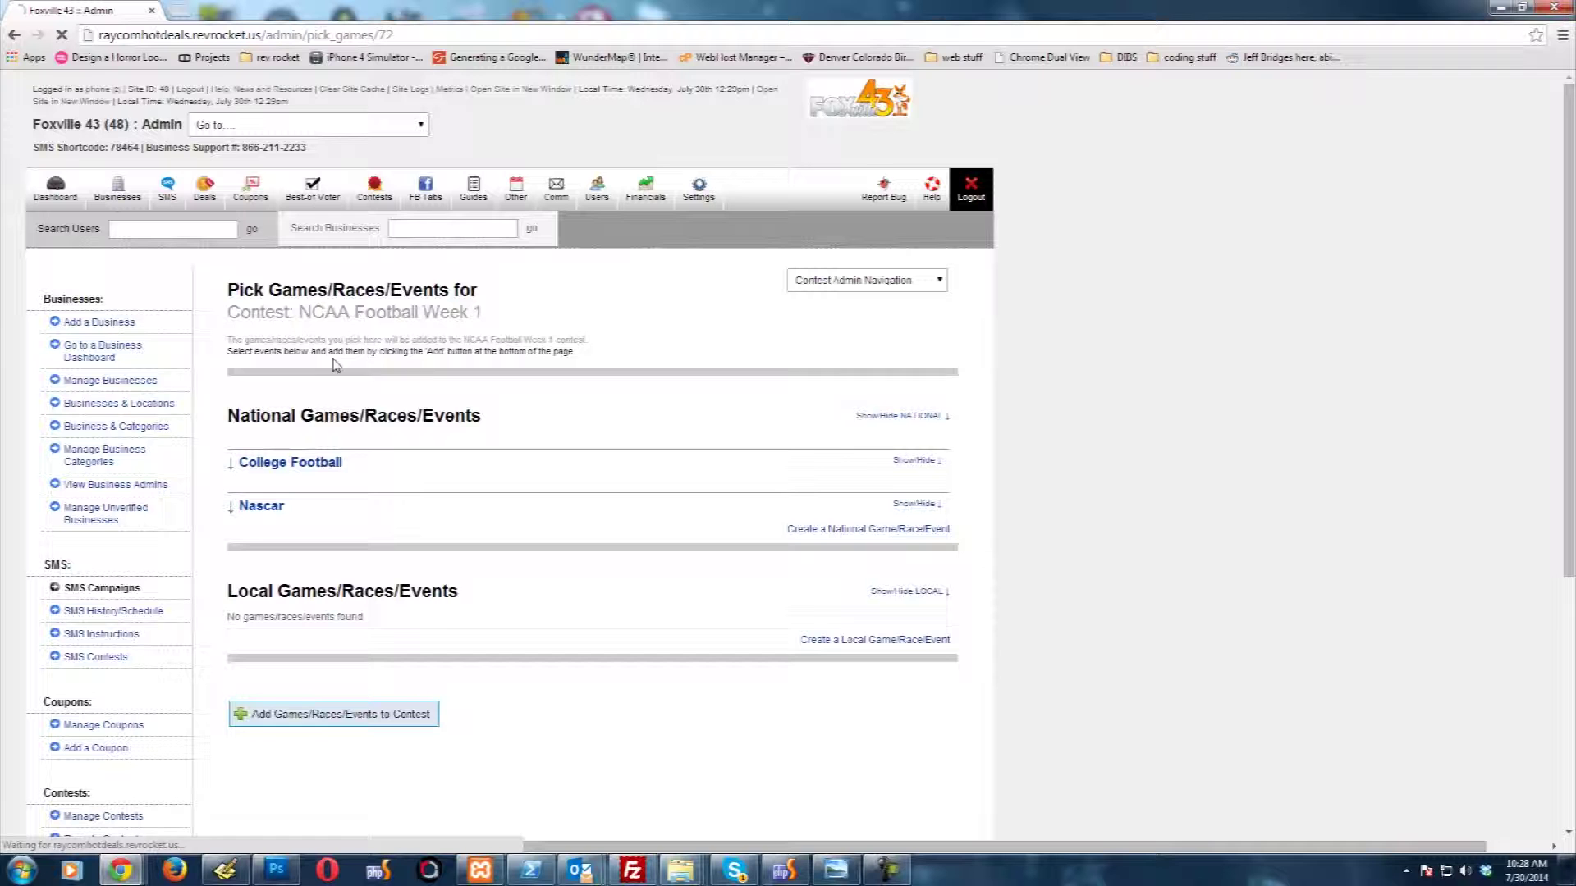
Step: Add eight College Football games, Texas A&M vs. South Carolina through Bowling Green vs. Western Kentucky, to the contest
click(300, 467)
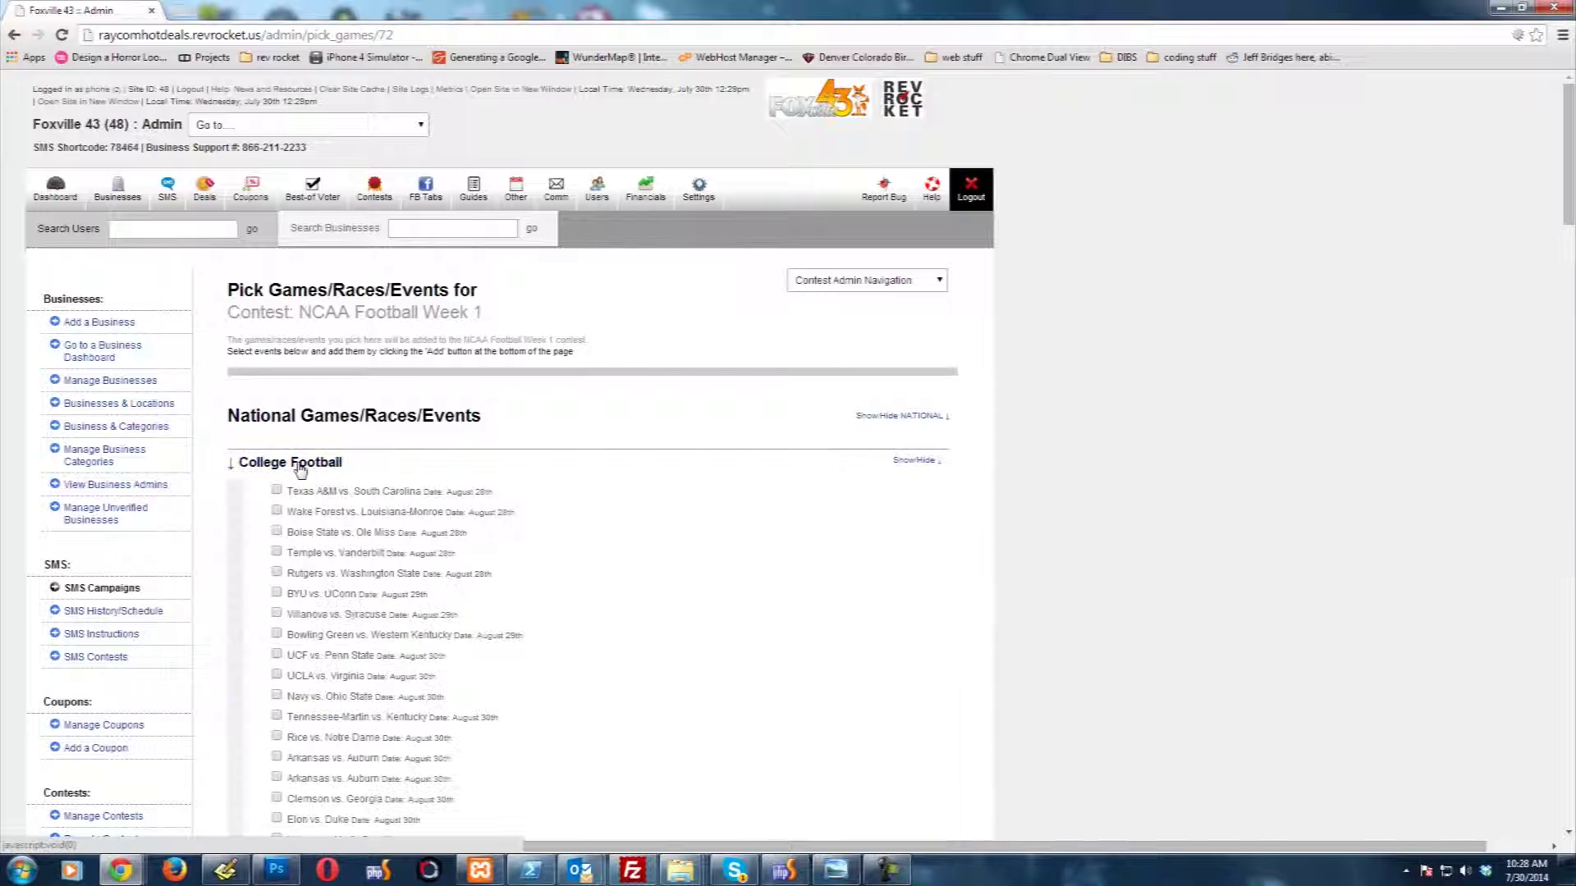
scroll(1104, 550, down, 6)
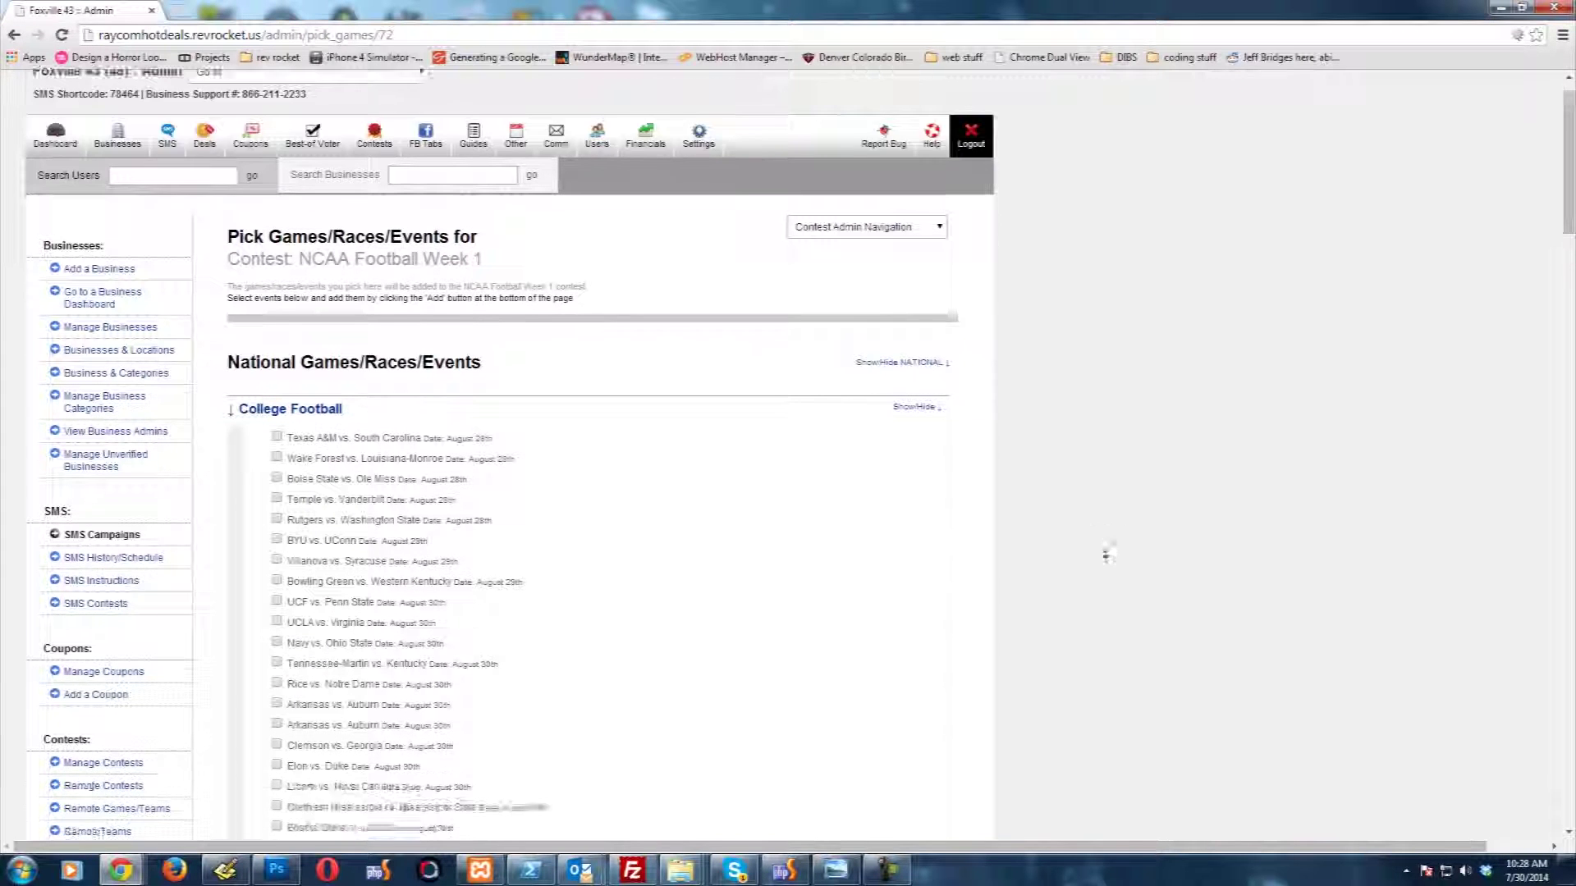
scroll(1101, 545, up, 6)
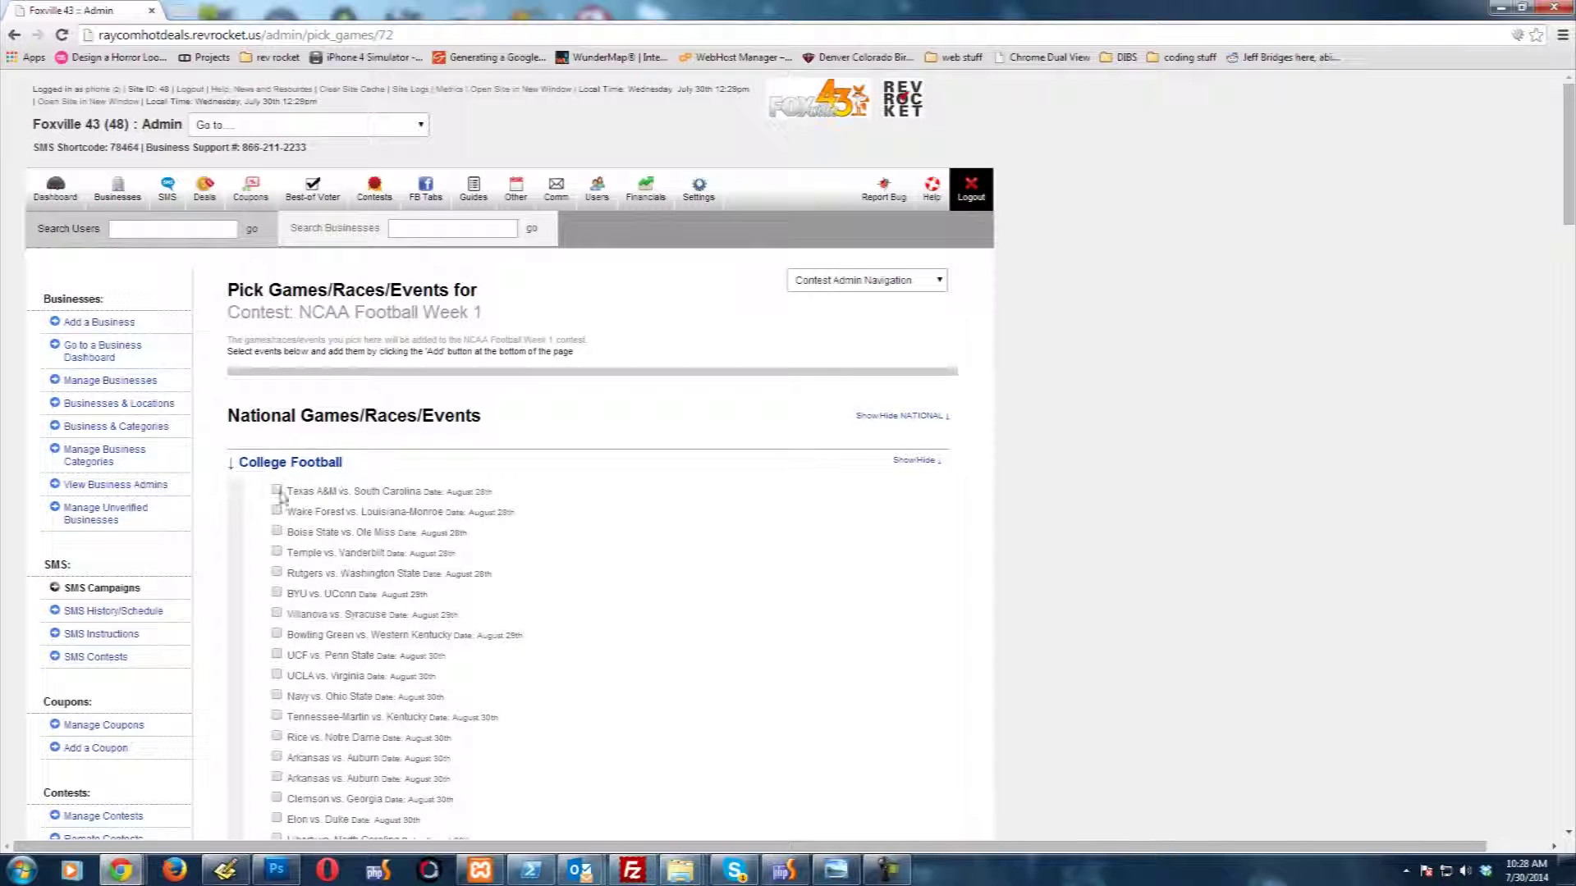
click(278, 490)
click(277, 511)
click(277, 531)
click(277, 553)
click(278, 573)
click(277, 613)
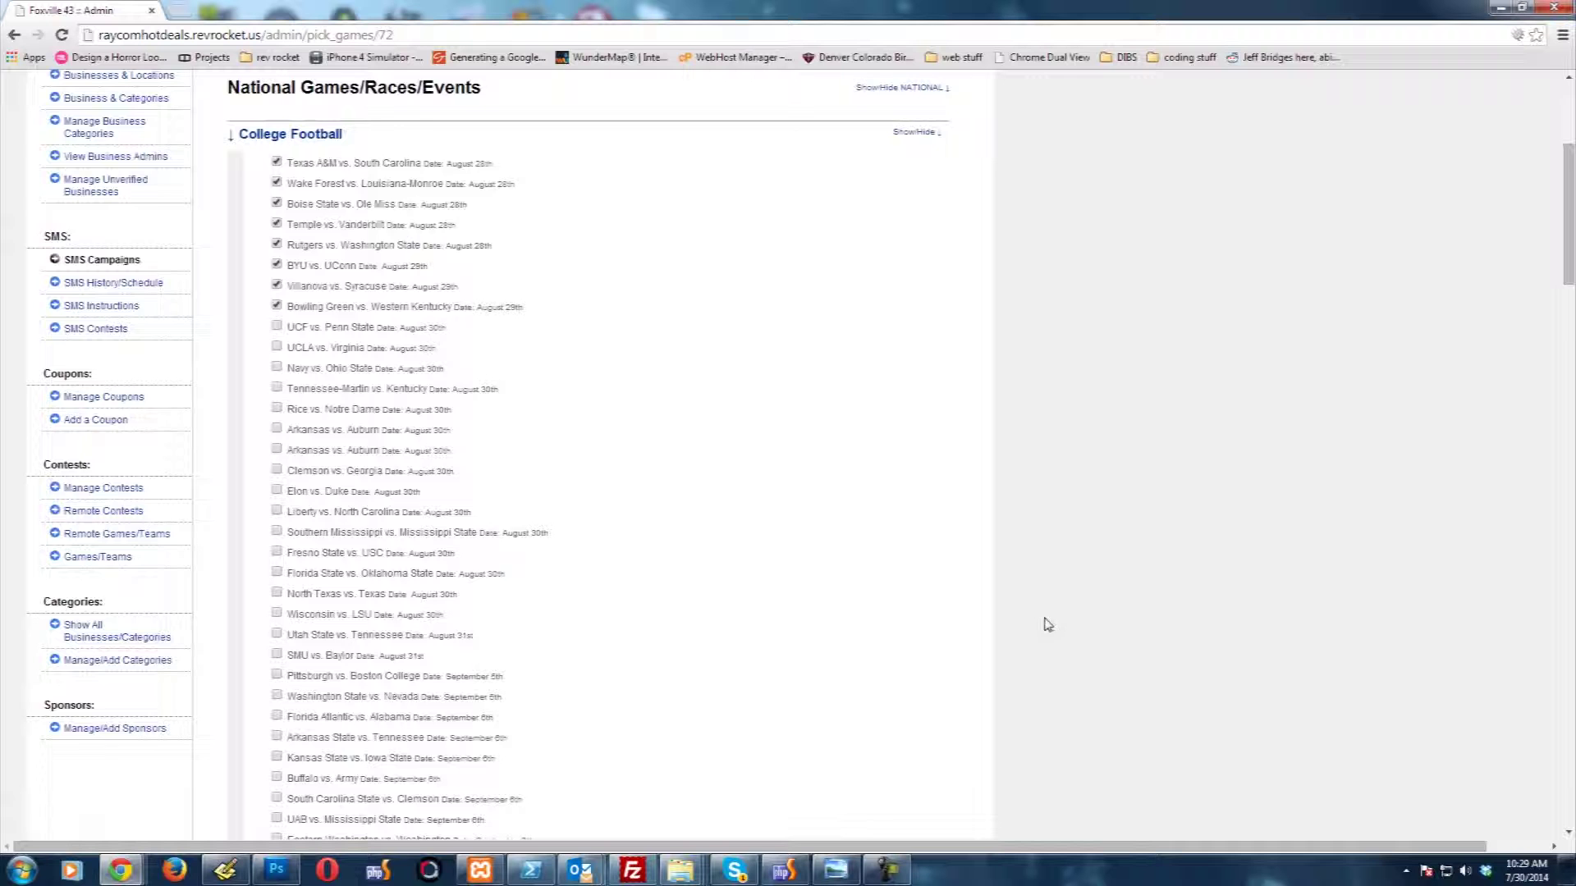
scroll(1034, 624, down, 8)
scroll(967, 633, down, 20)
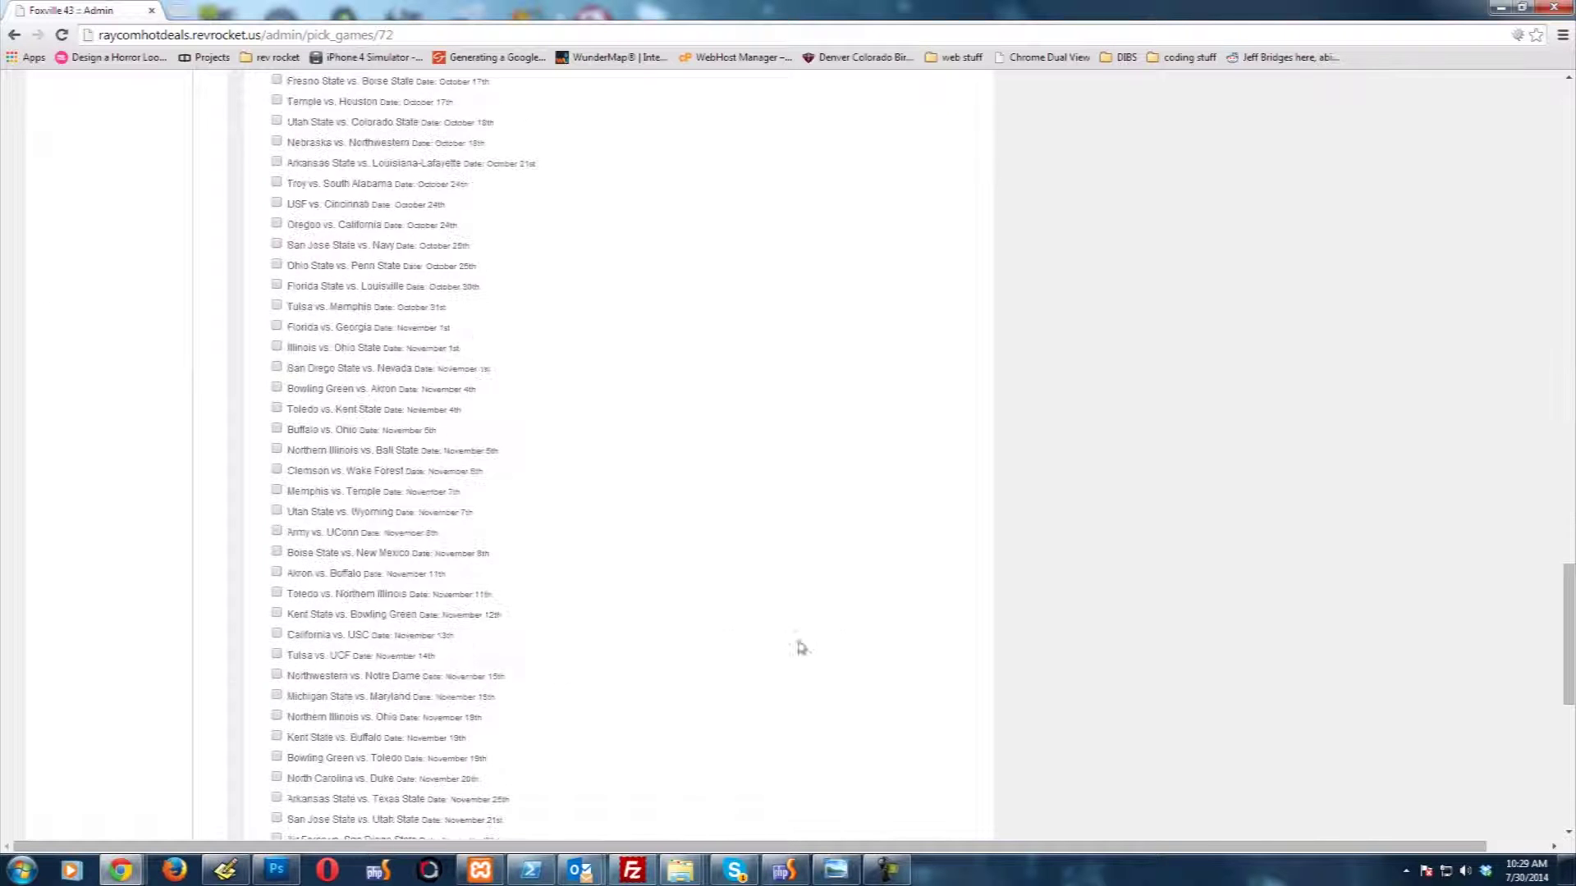
click(312, 678)
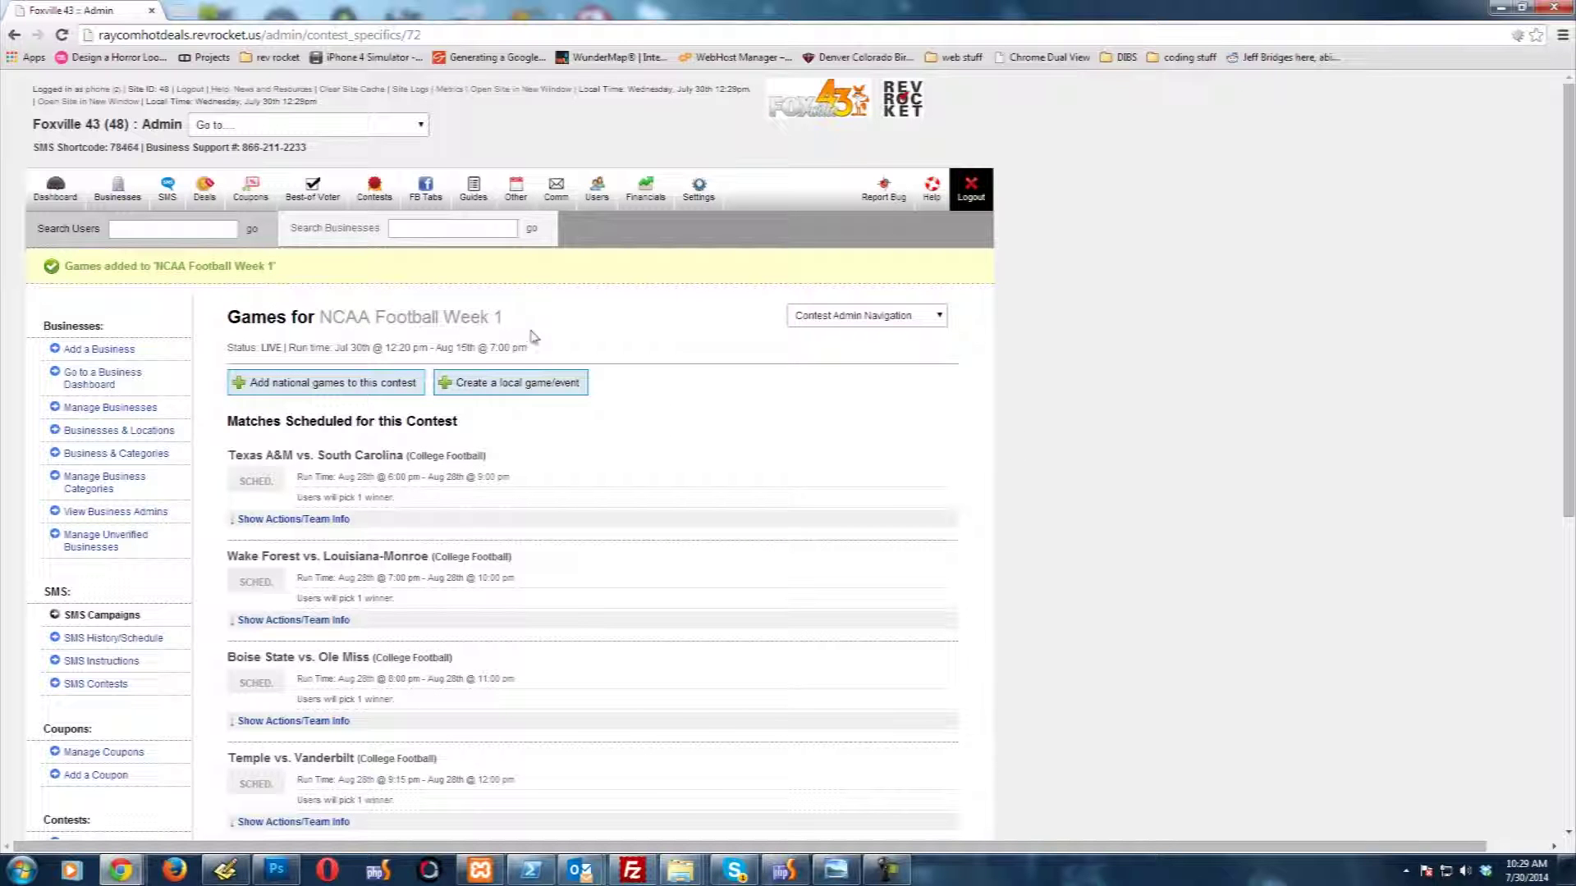
Step: Show the actions and team info (Syracuse, Villanova) for the Villanova vs. Syracuse match
middle_click(1078, 416)
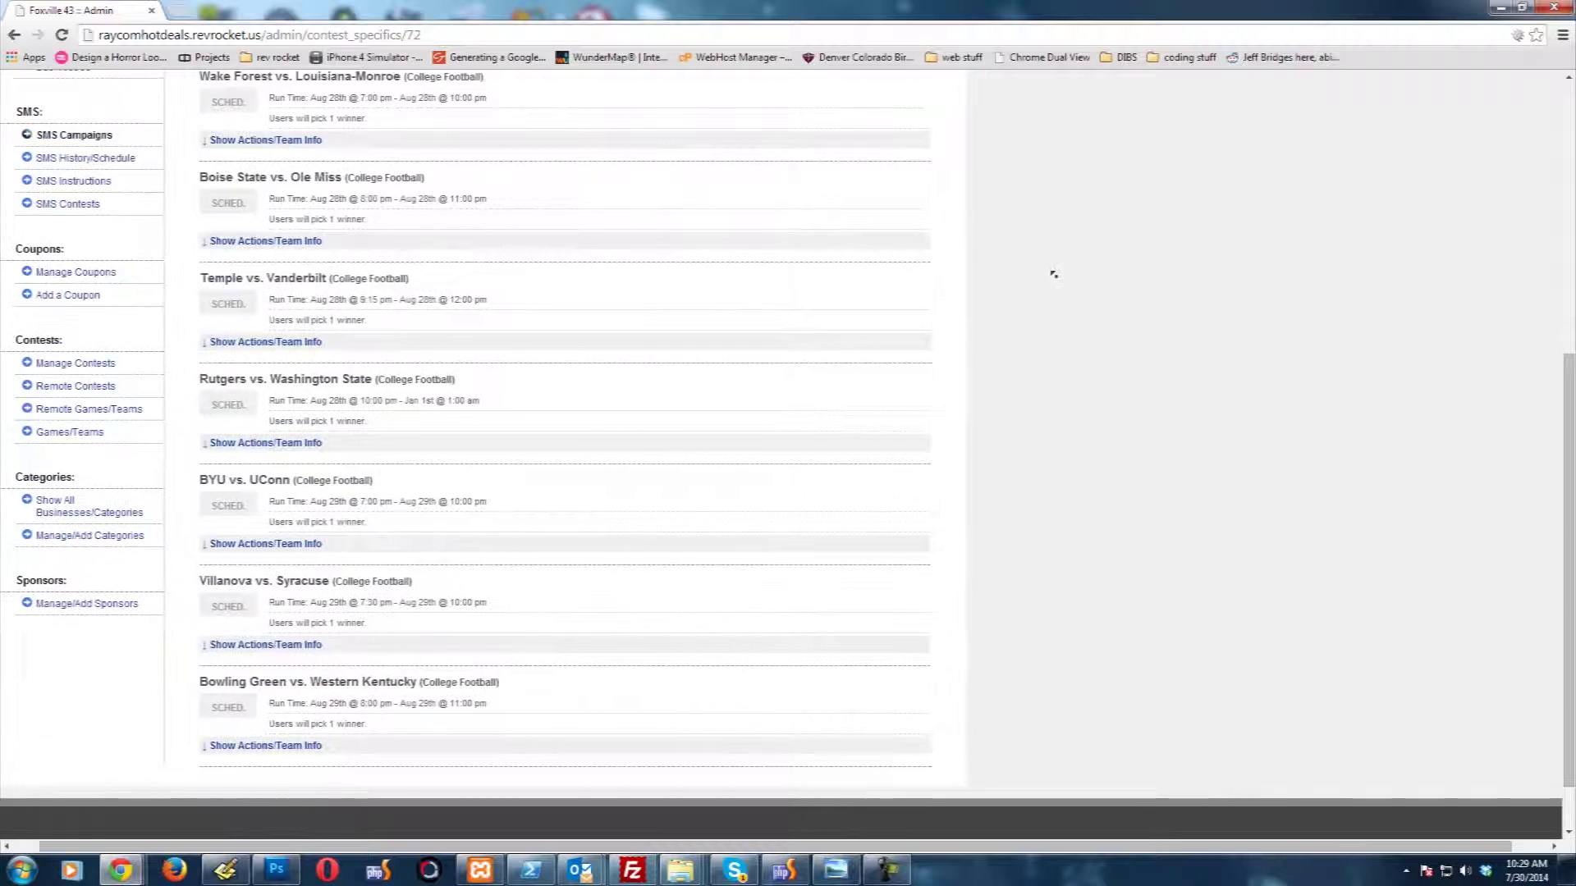
scroll(1054, 274, up, 6)
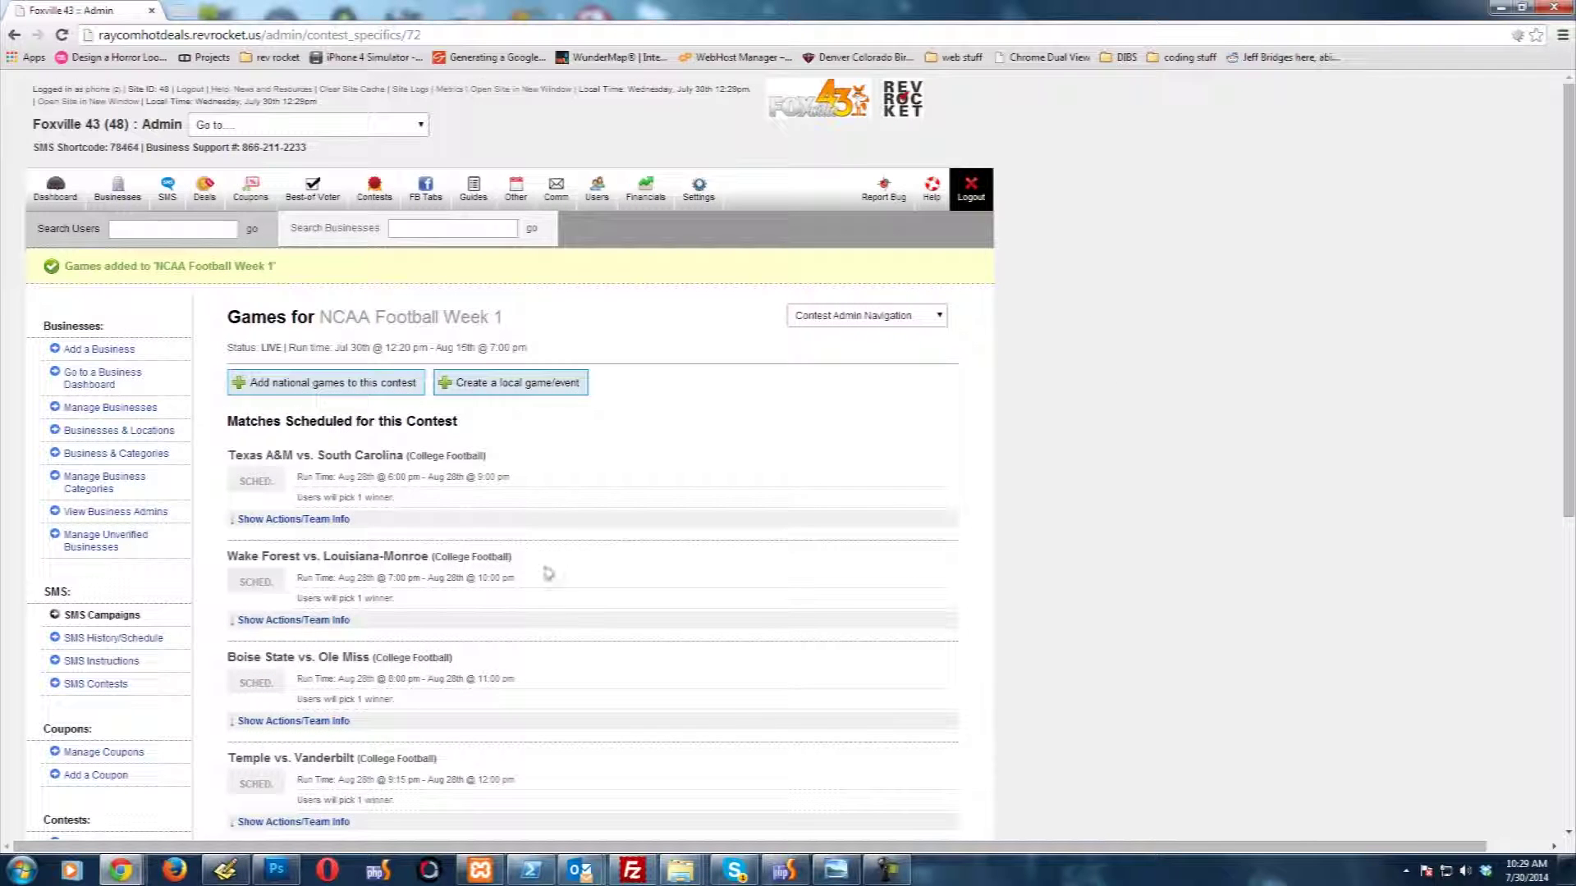
scroll(517, 654, down, 4)
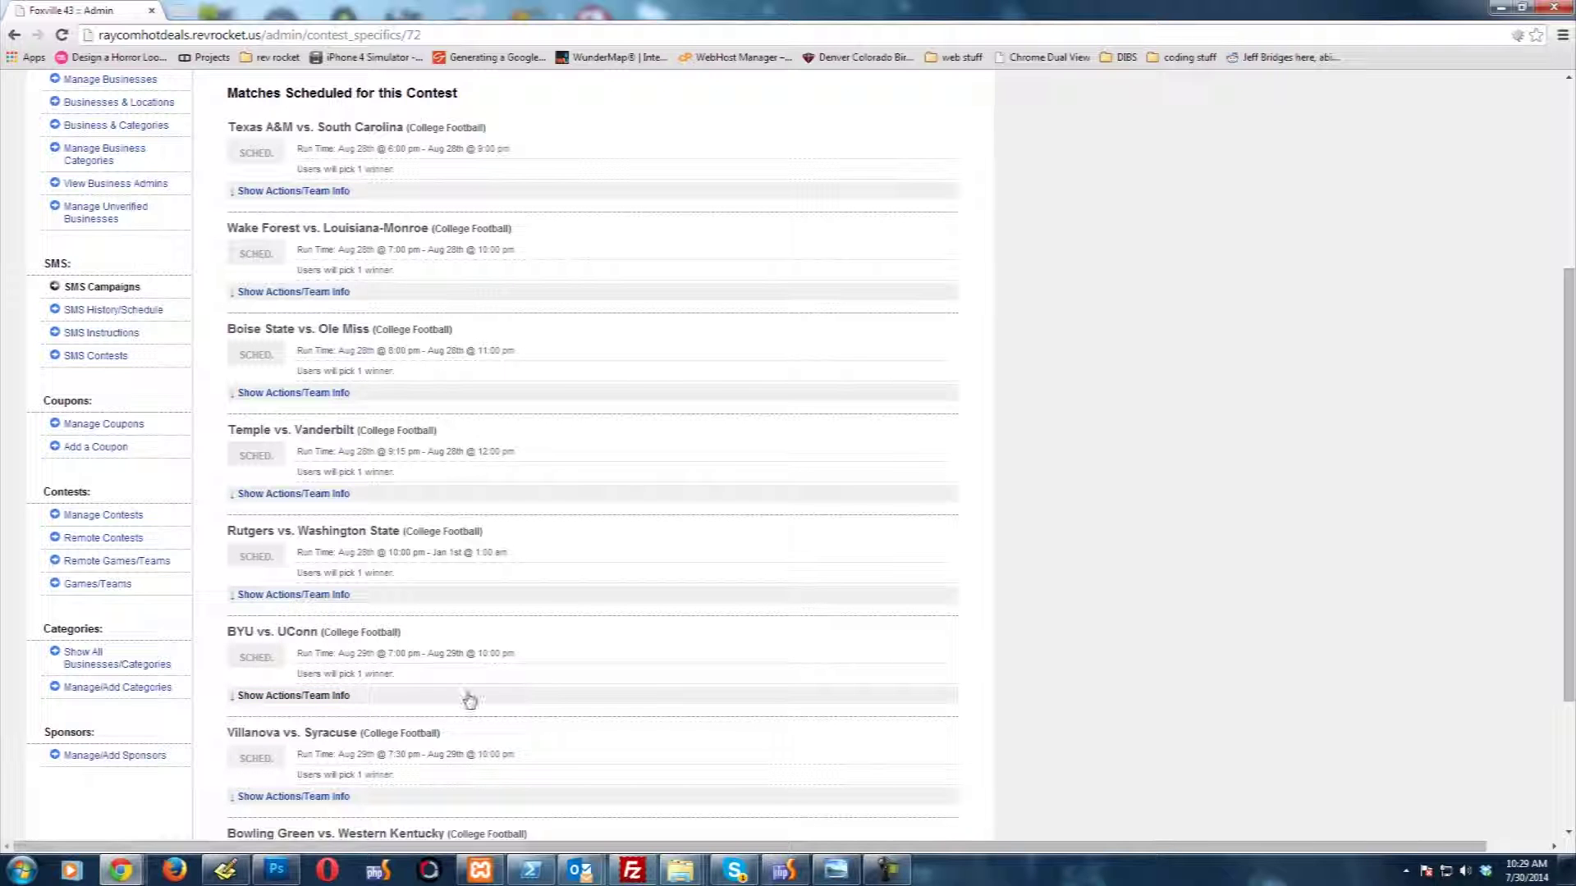
scroll(566, 668, down, 1)
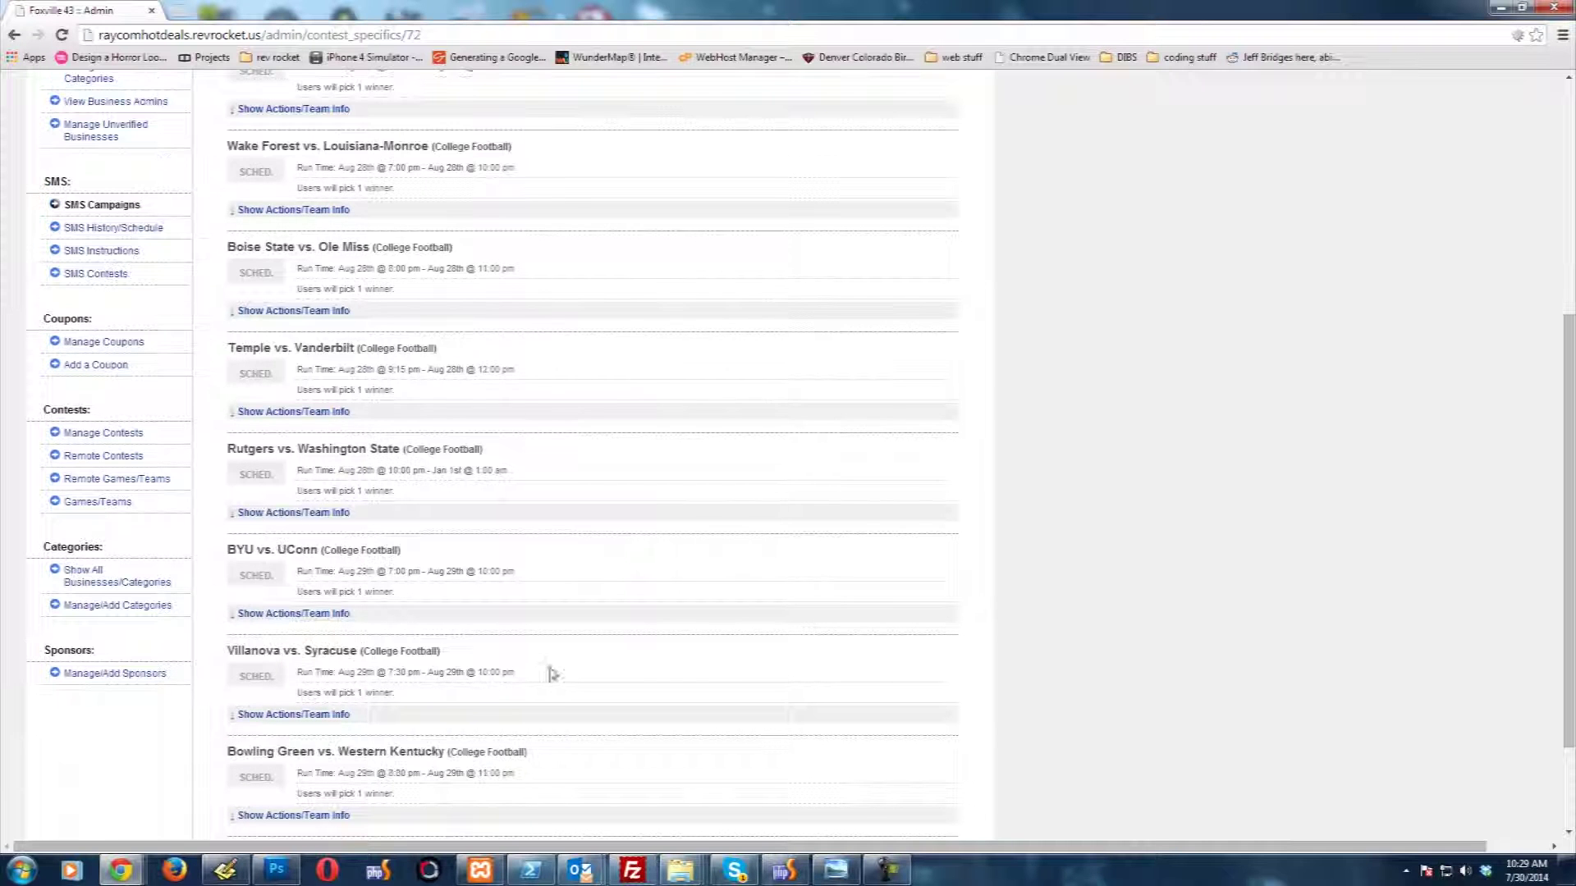
click(309, 714)
scroll(604, 648, down, 1)
scroll(605, 649, down, 2)
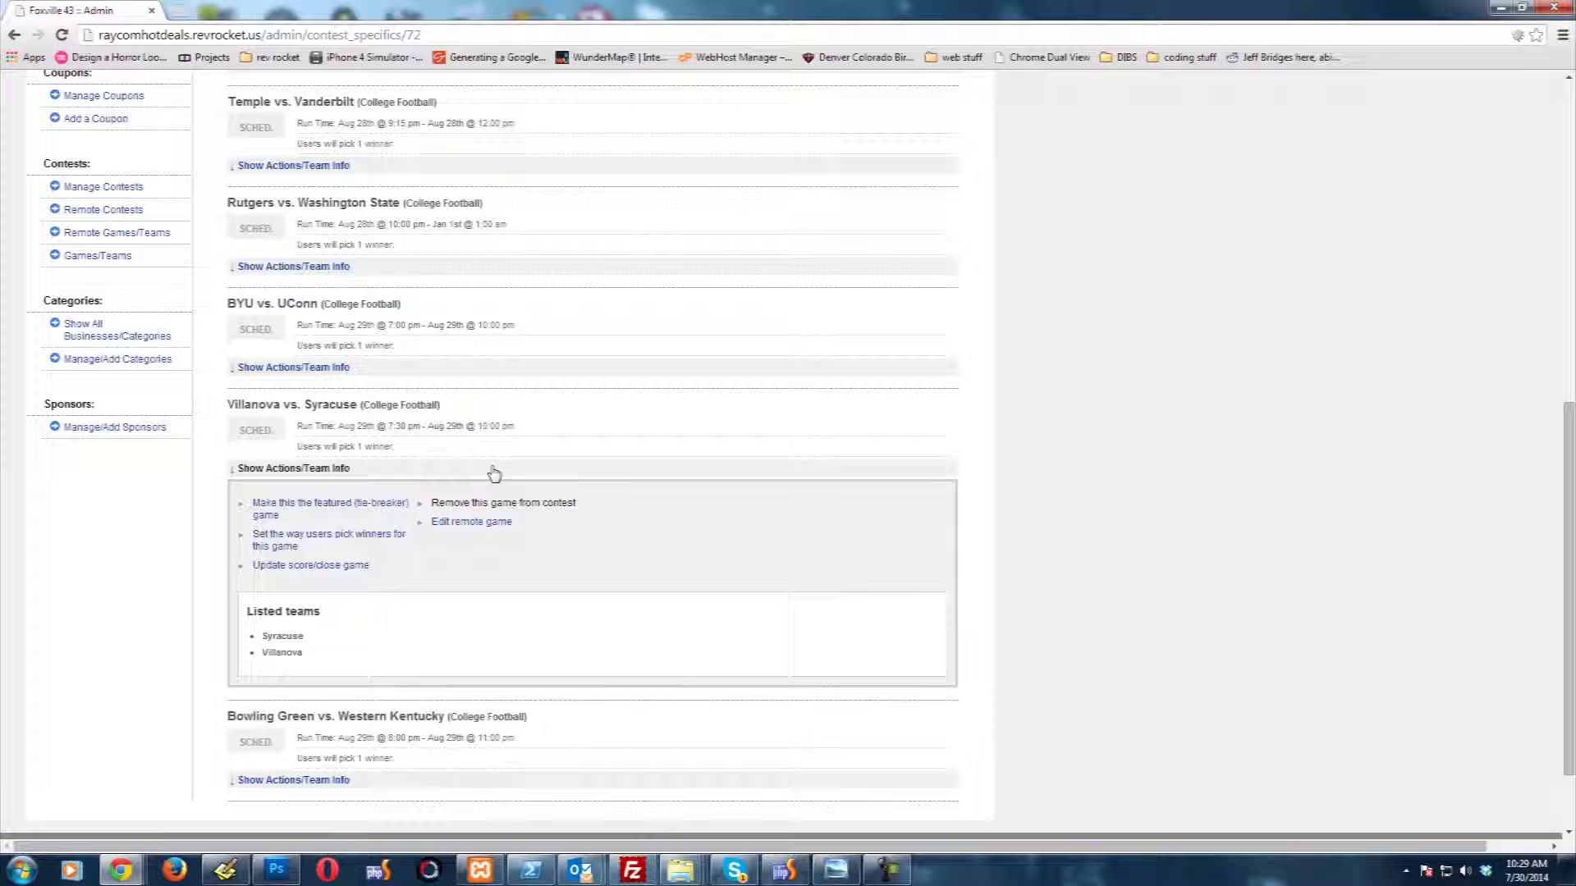
Step: Make Villanova vs. Syracuse the featured tie-breaker game and reload to confirm the label
click(332, 509)
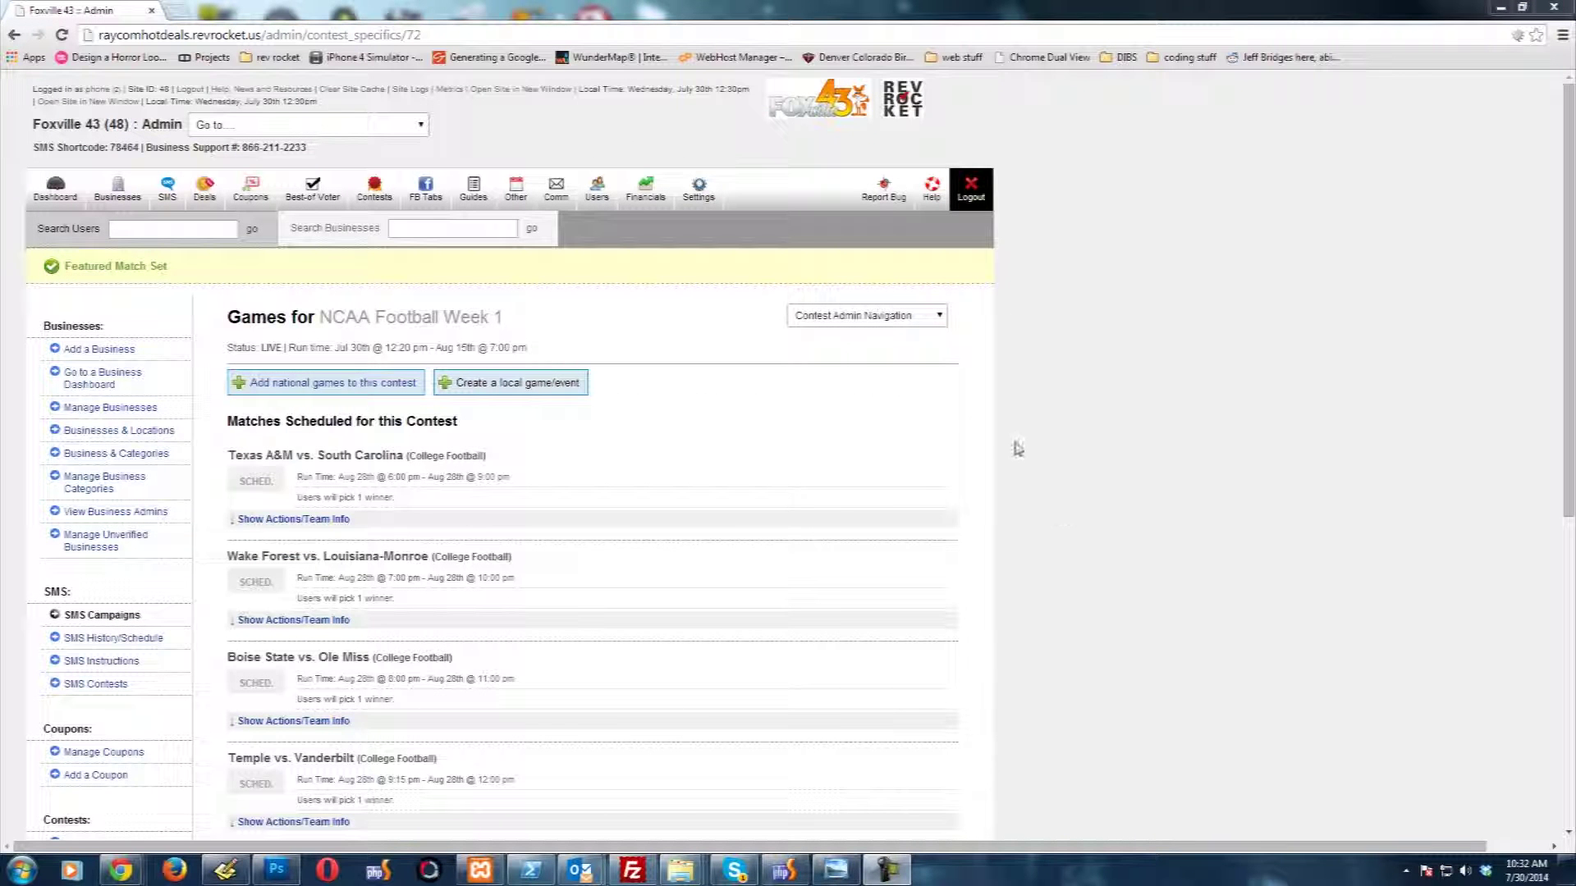
middle_click(1017, 449)
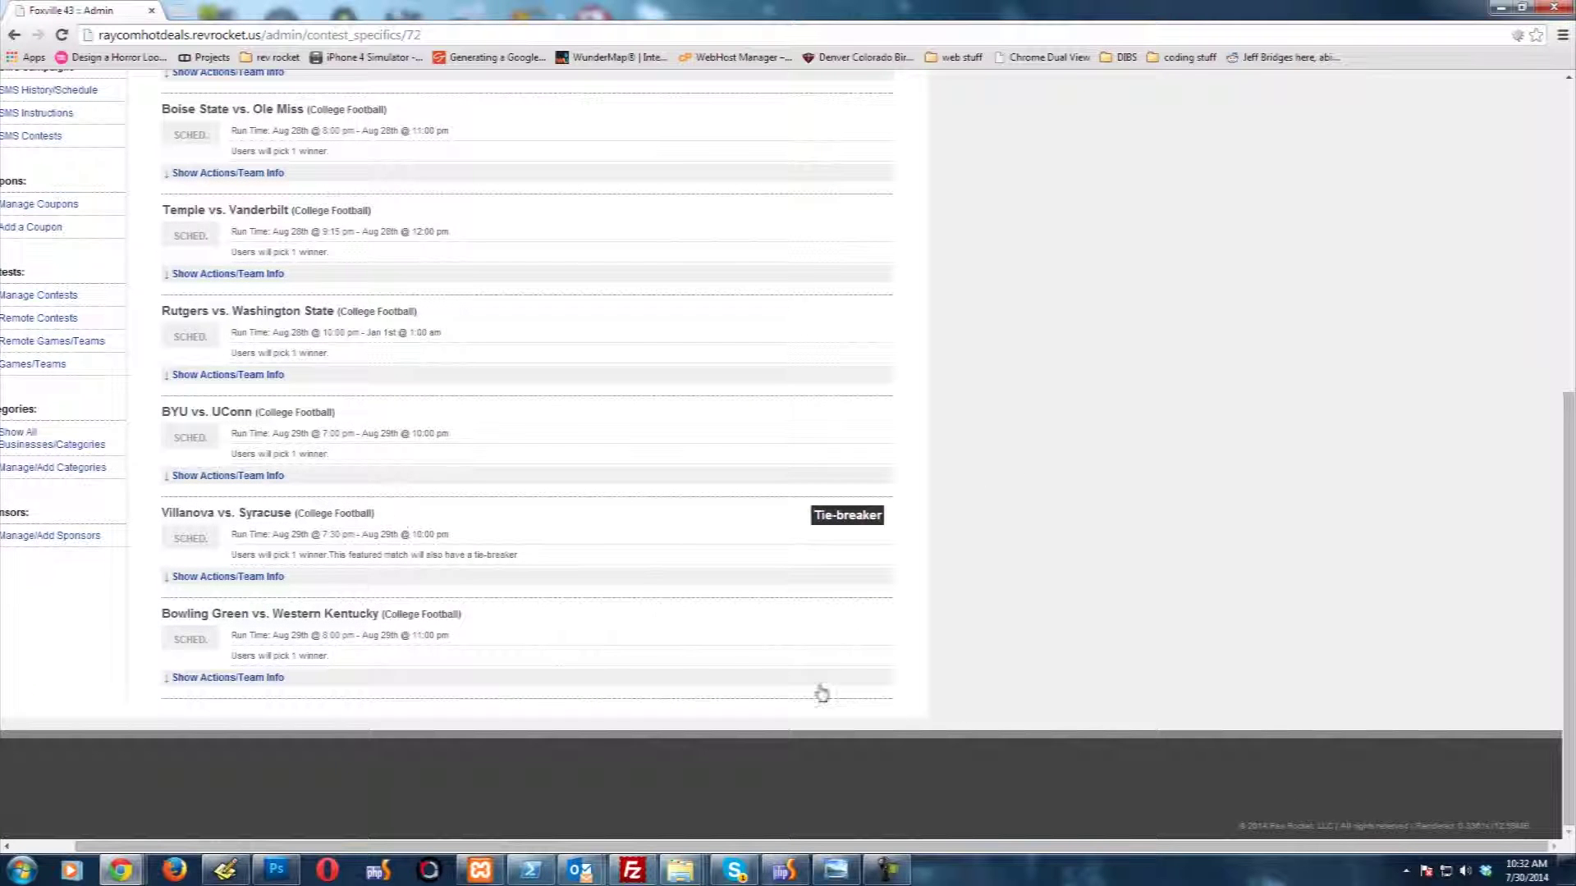
key(F5)
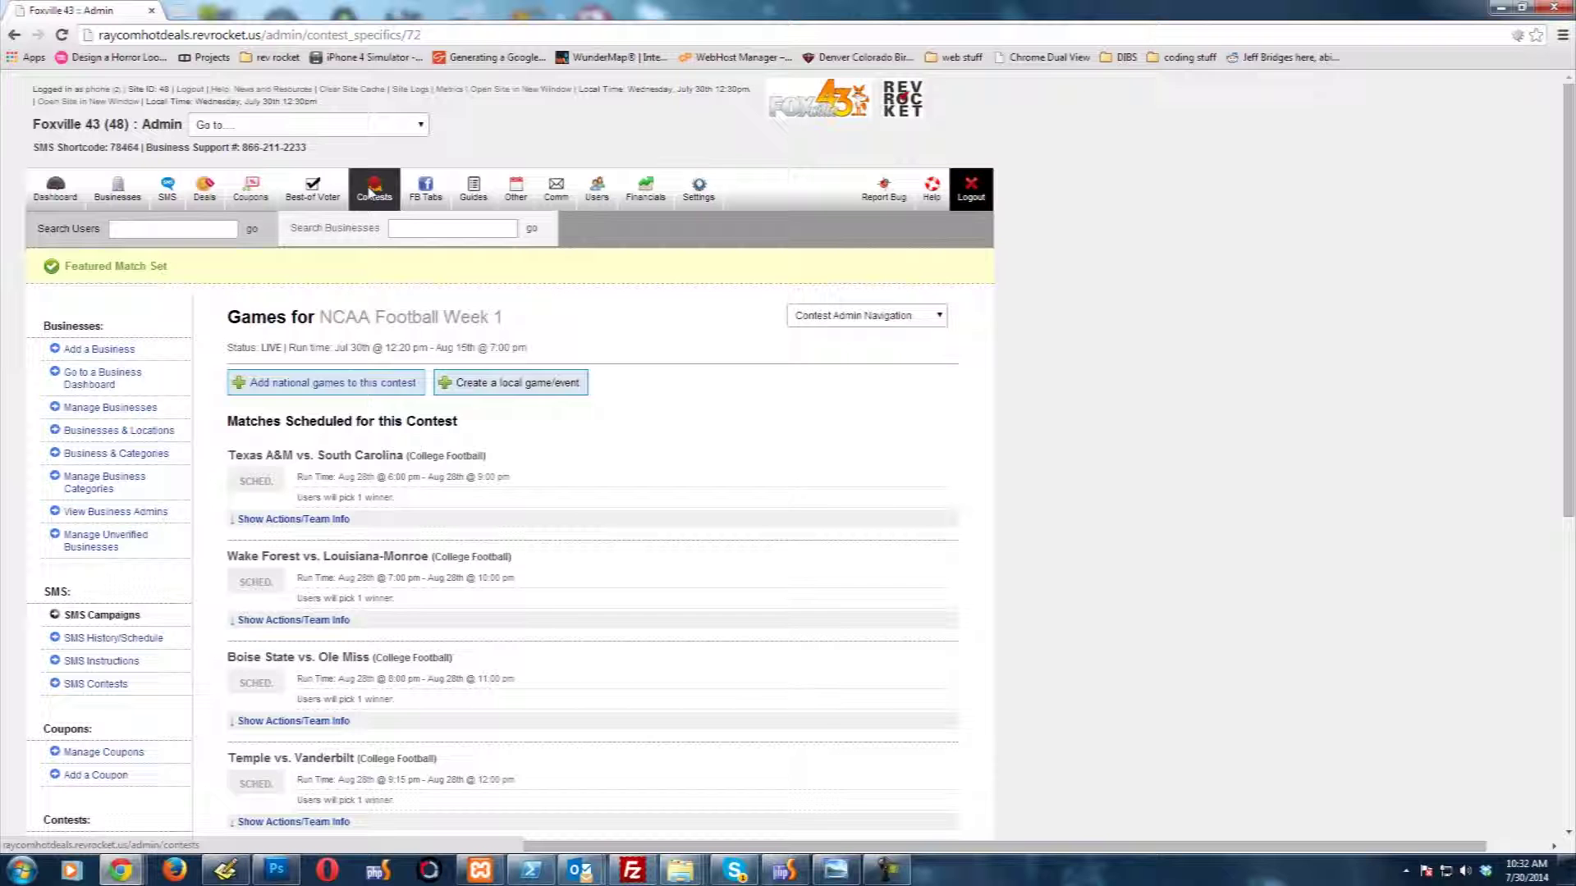
Step: Return to Contests and view NCAA Football Week 1 on the public website
click(371, 193)
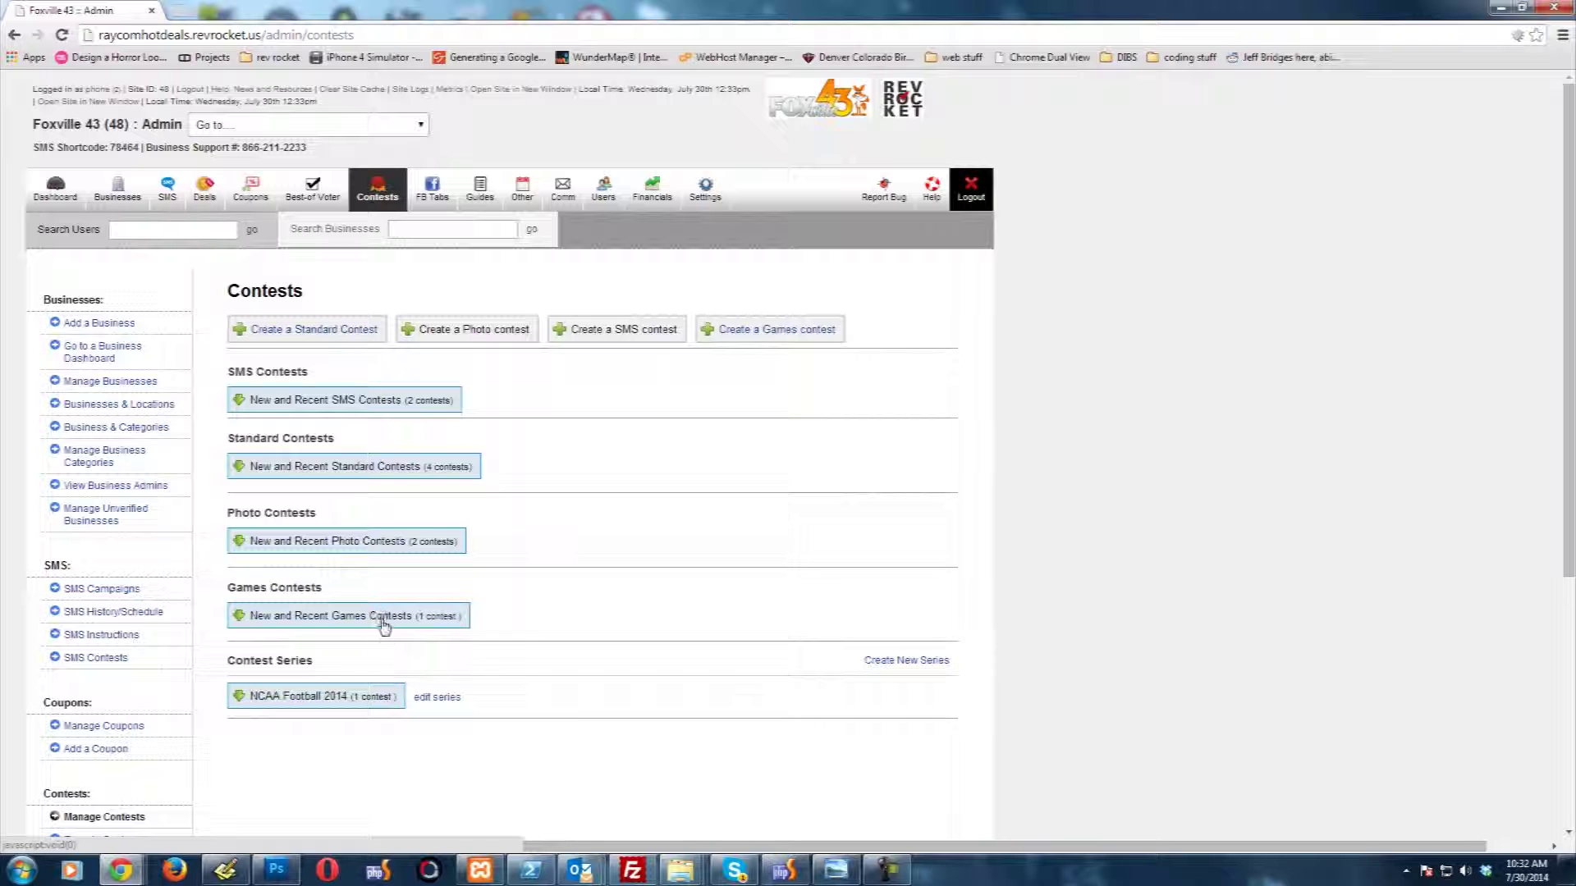
click(380, 625)
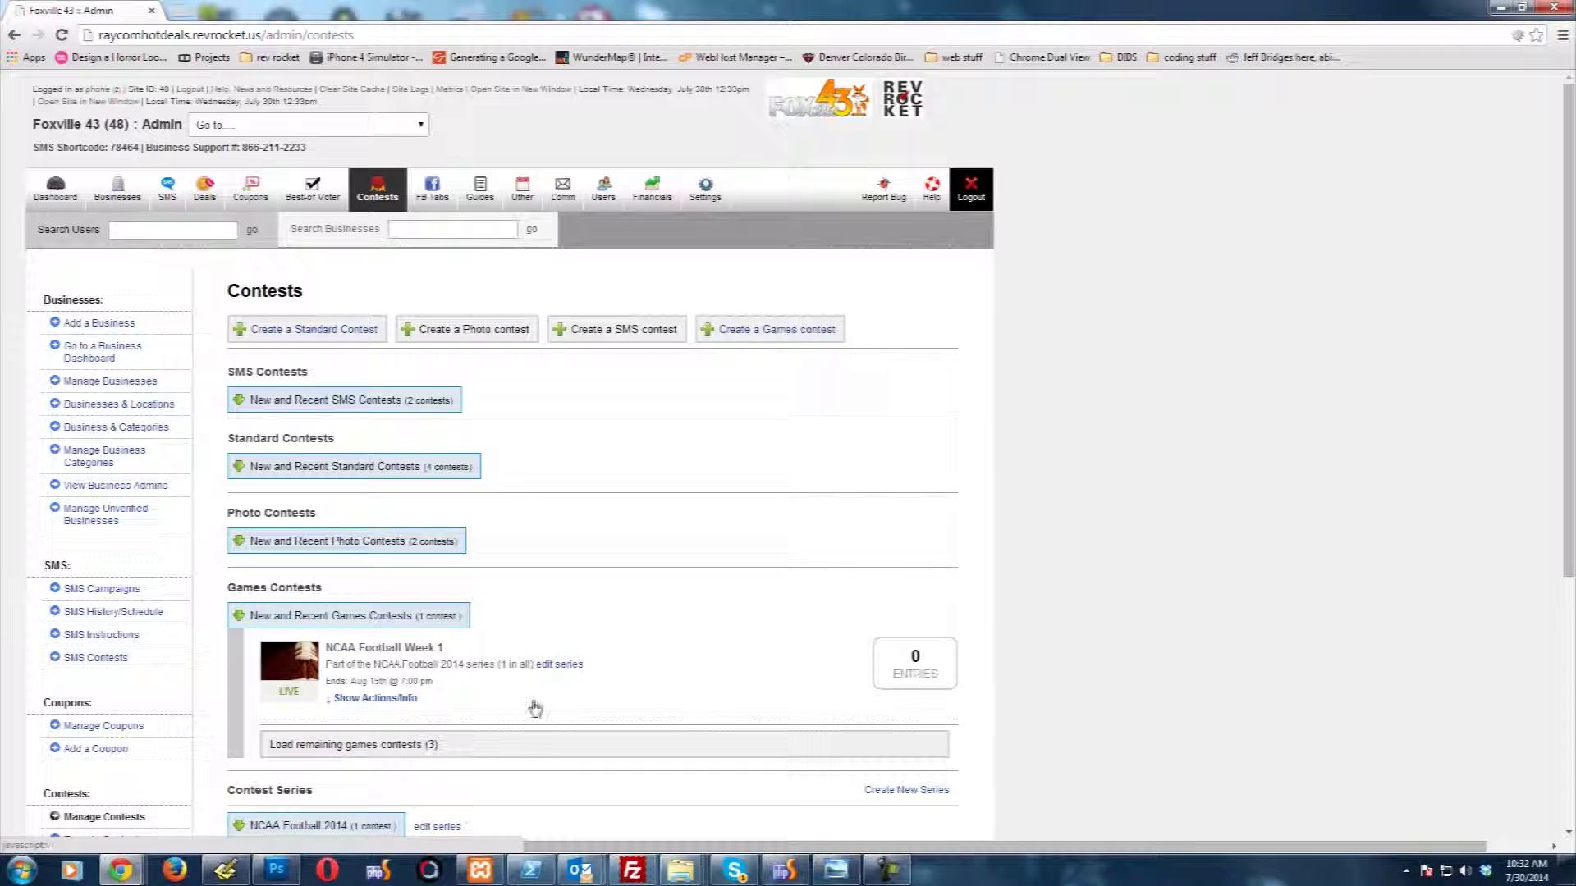
click(378, 699)
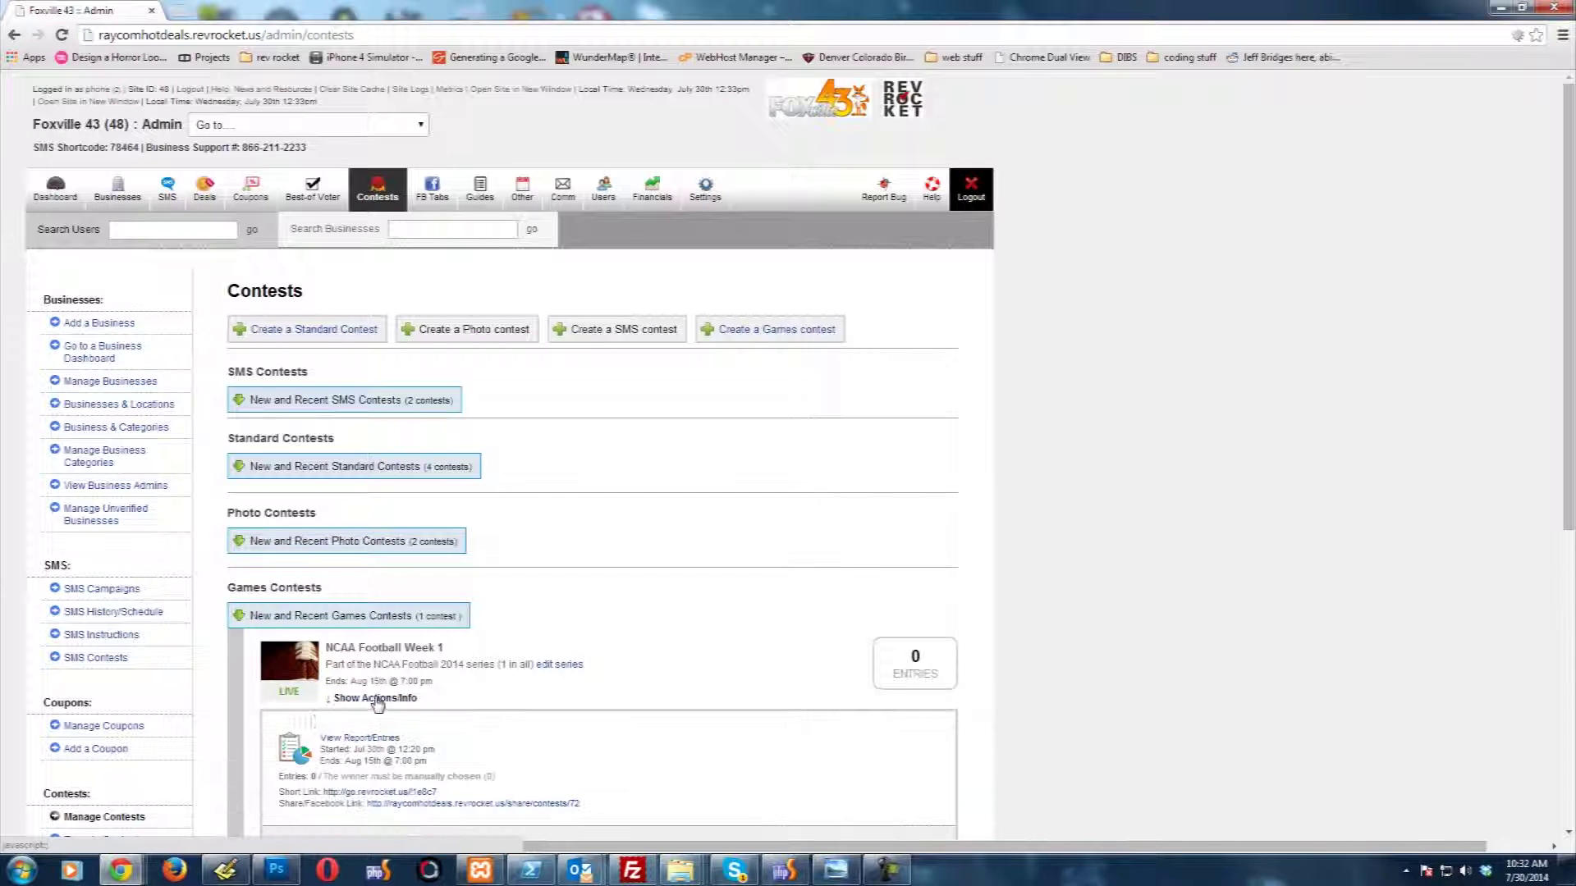
scroll(414, 623, down, 2)
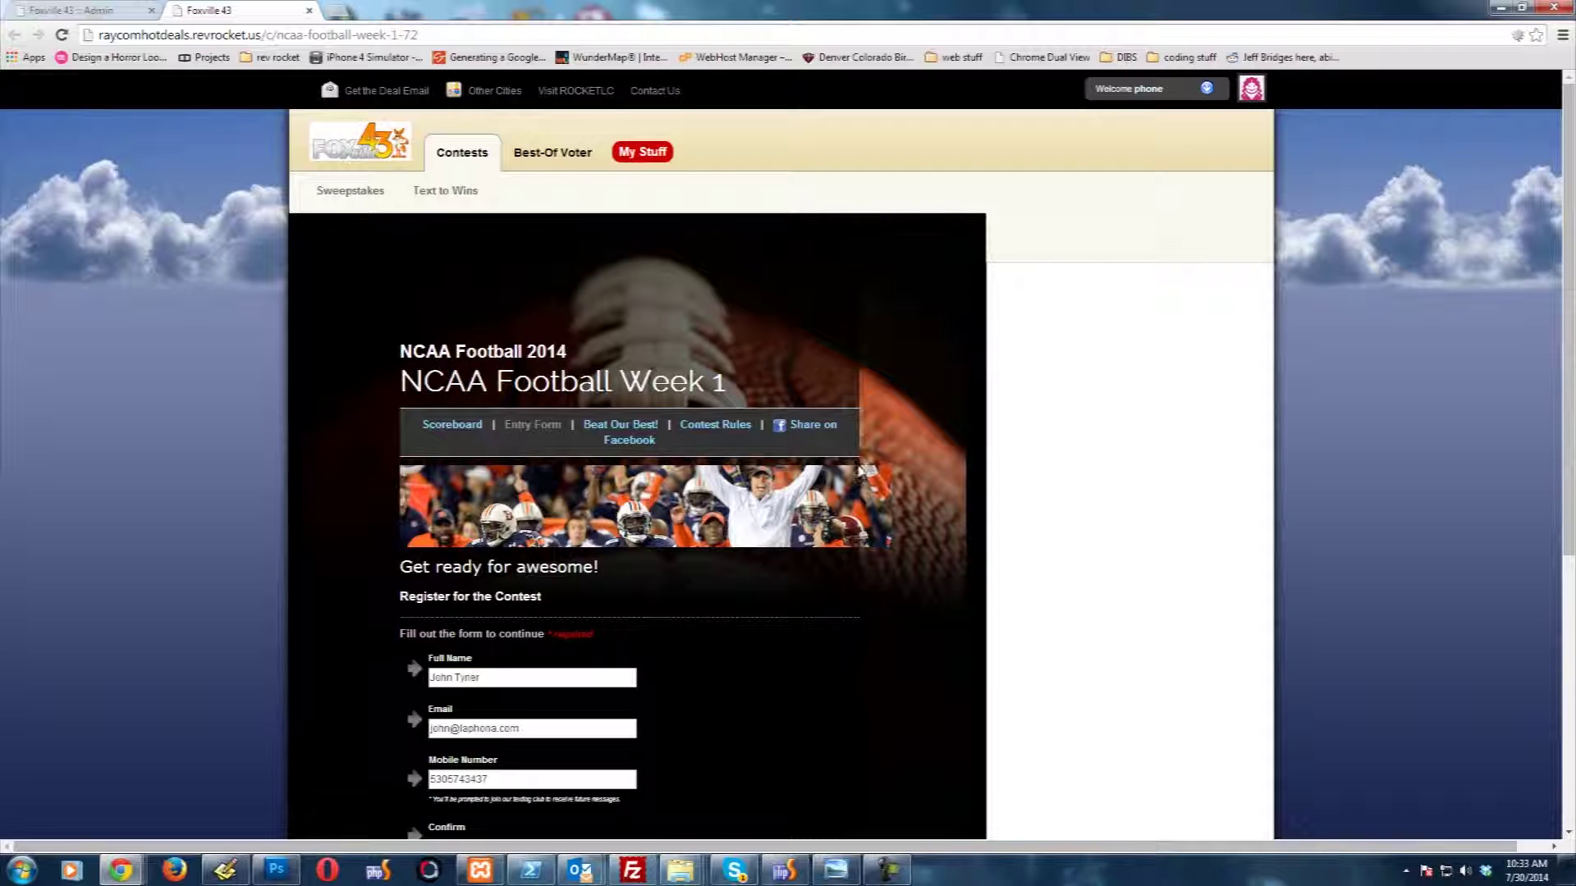
Step: Register for the contest with a new mobile number, confirm the terms, and submit to reach Make Your Picks
scroll(488, 639, down, 1)
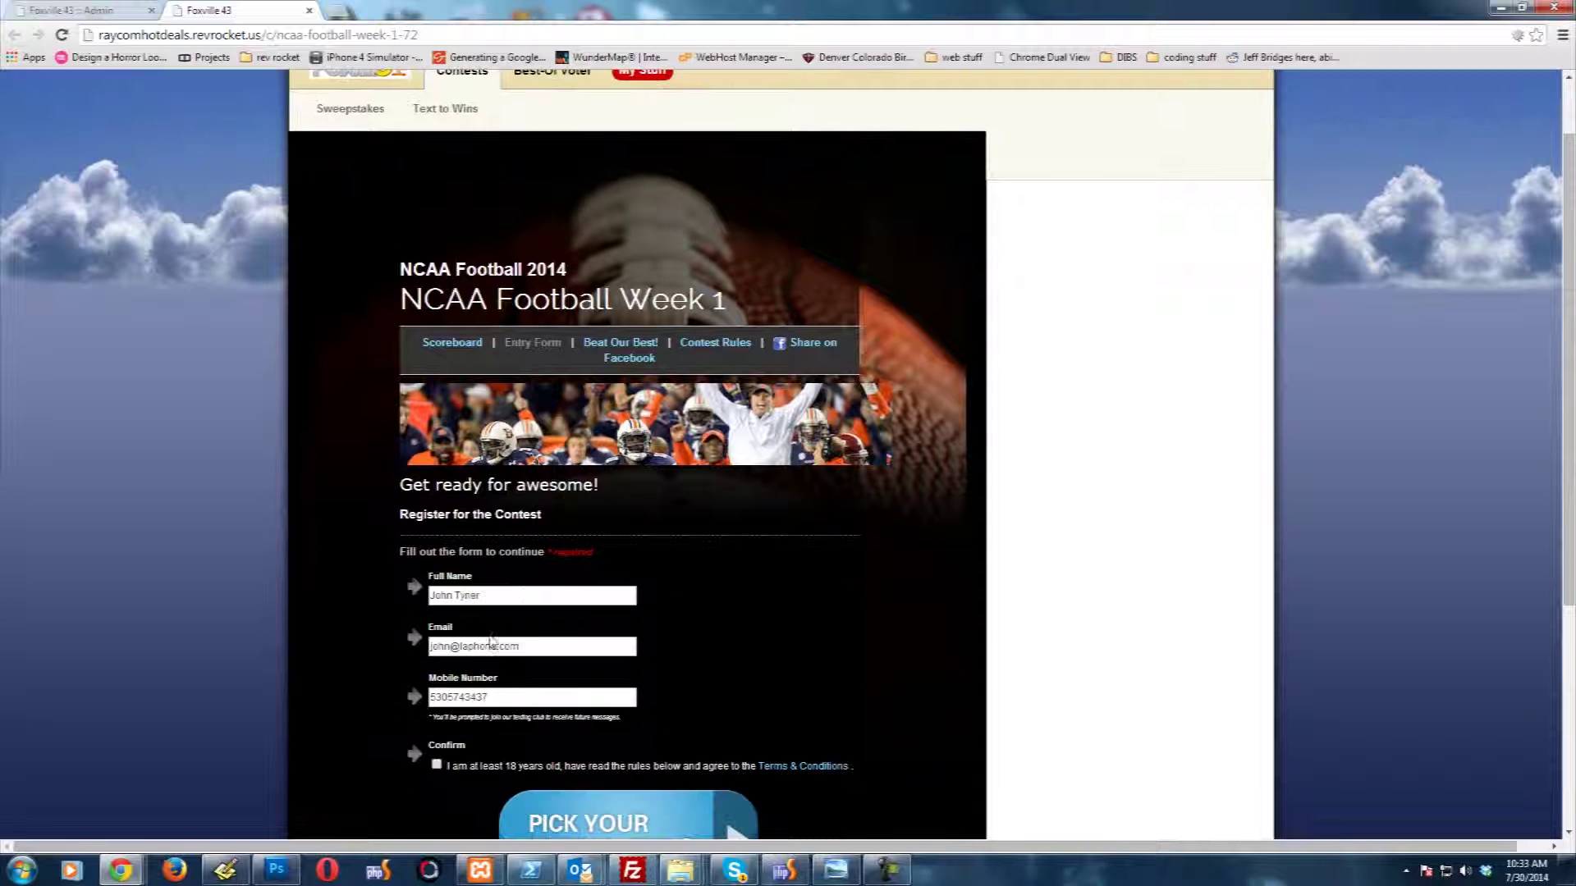
click(516, 597)
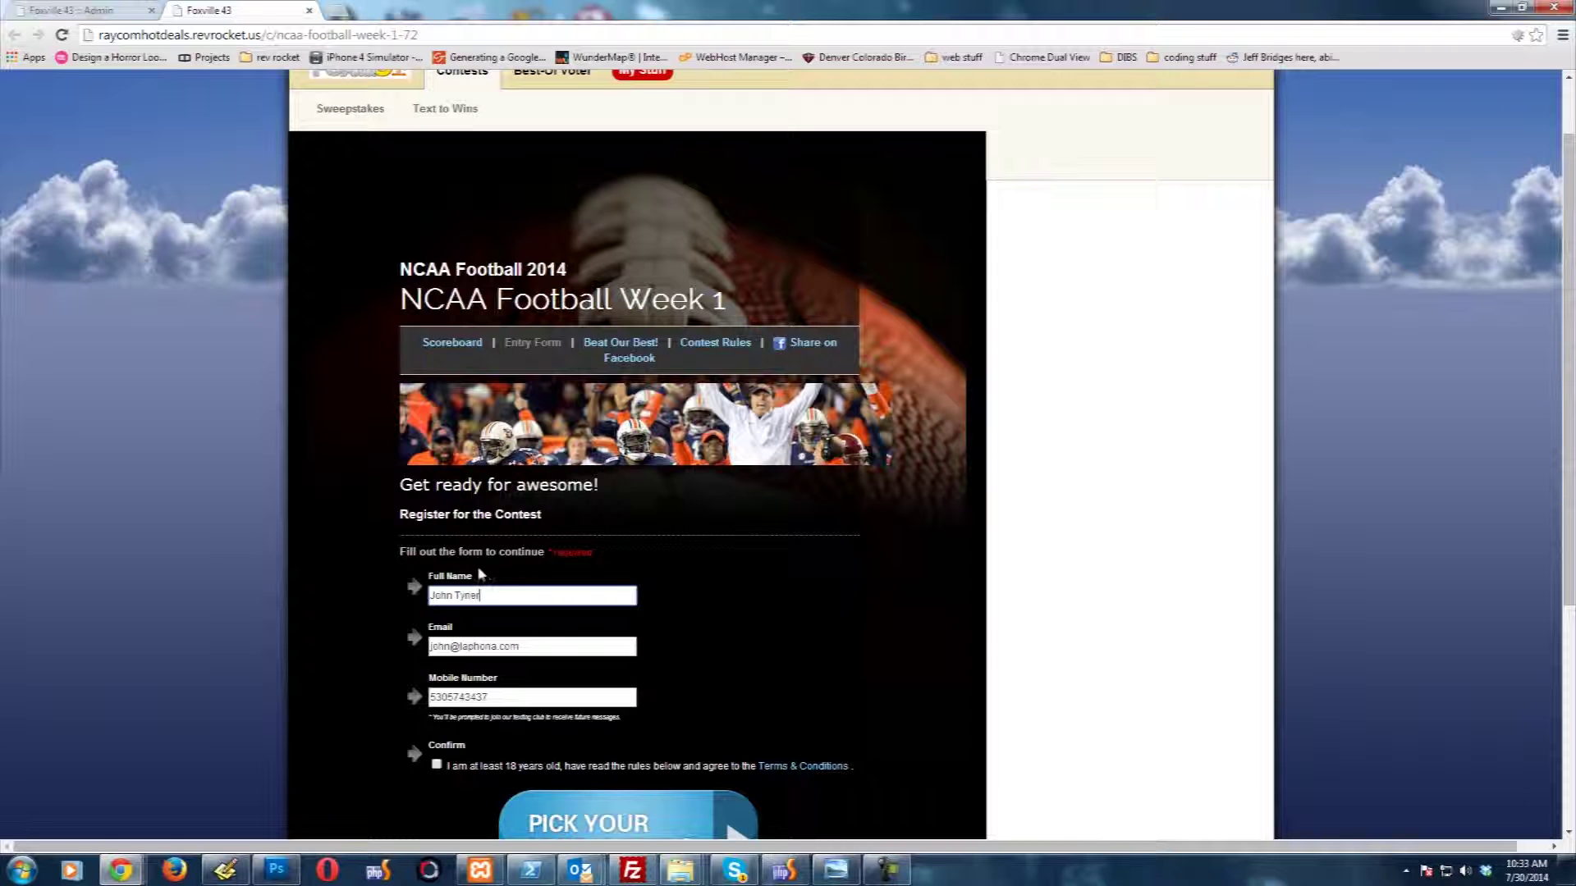
double_click(509, 695)
key(BackSpace)
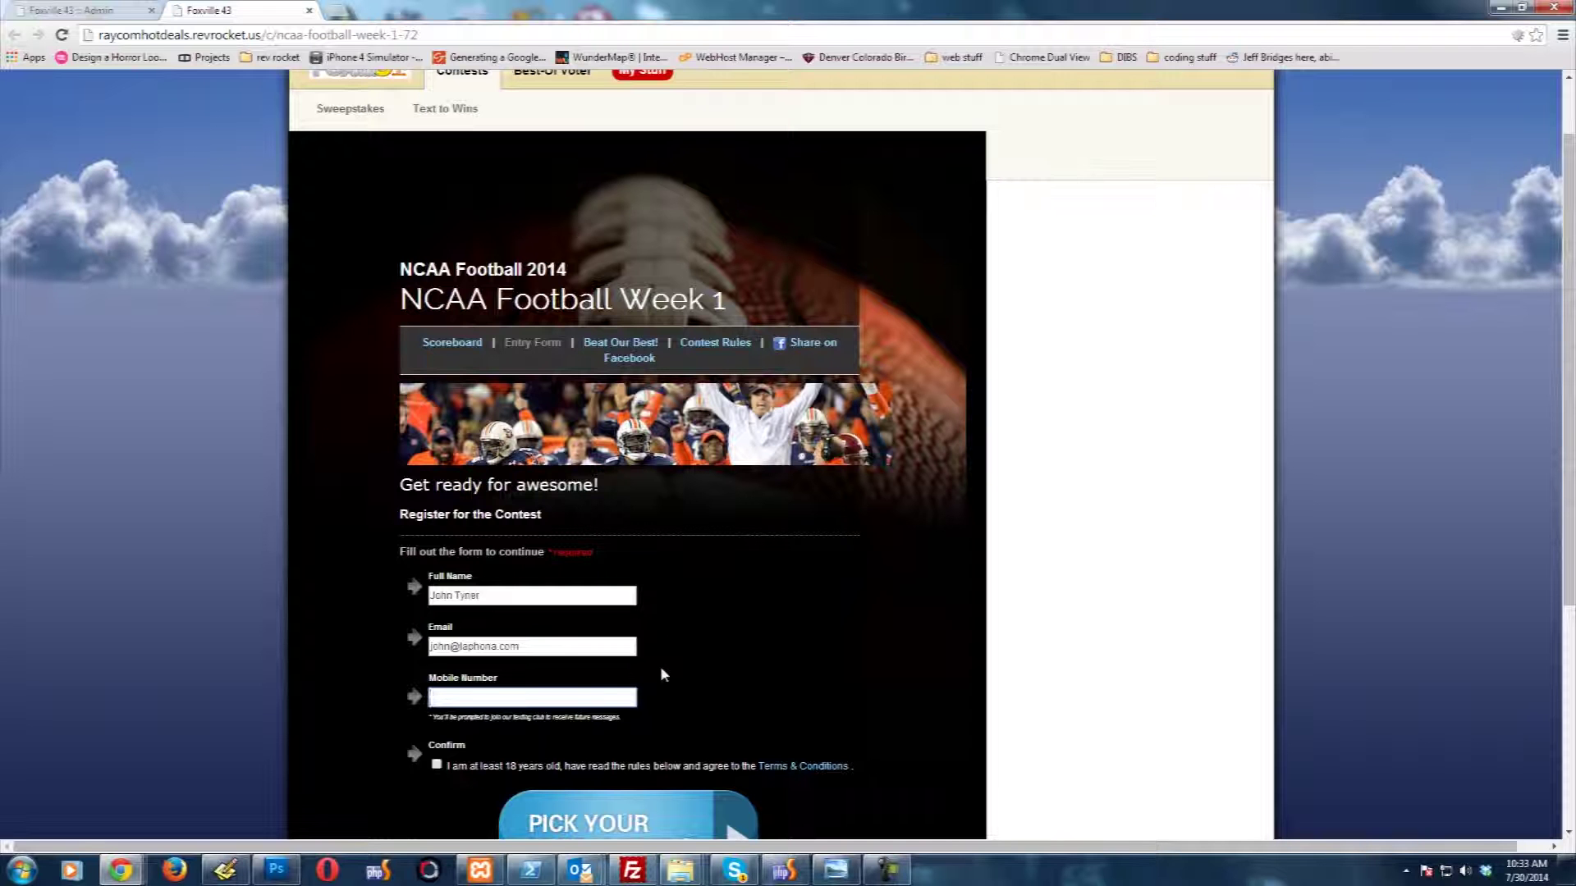
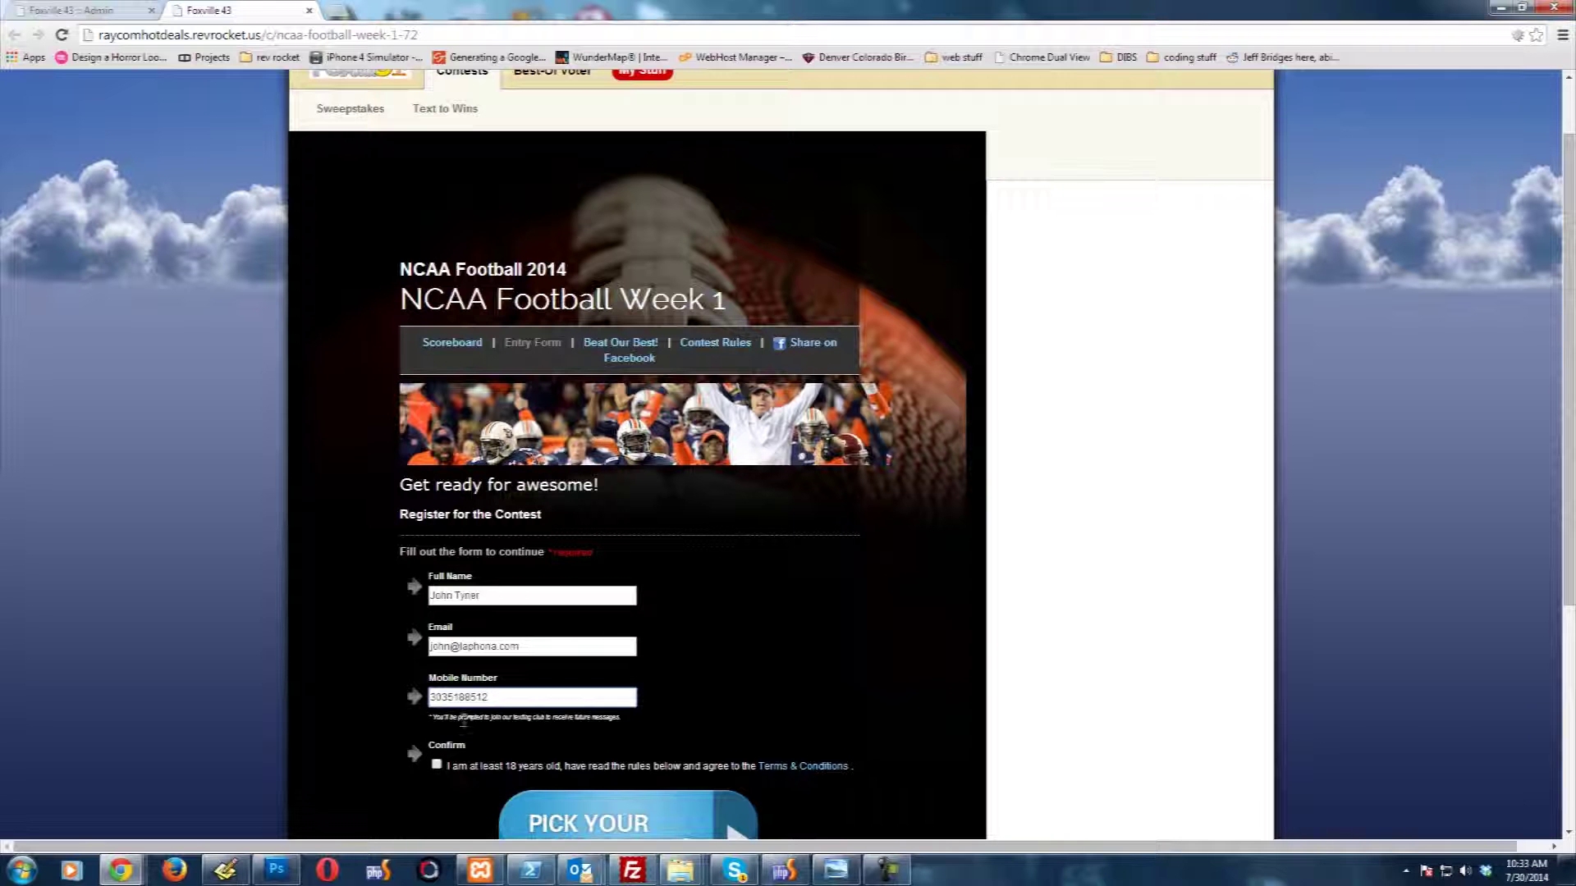
scroll(448, 683, down, 2)
click(455, 599)
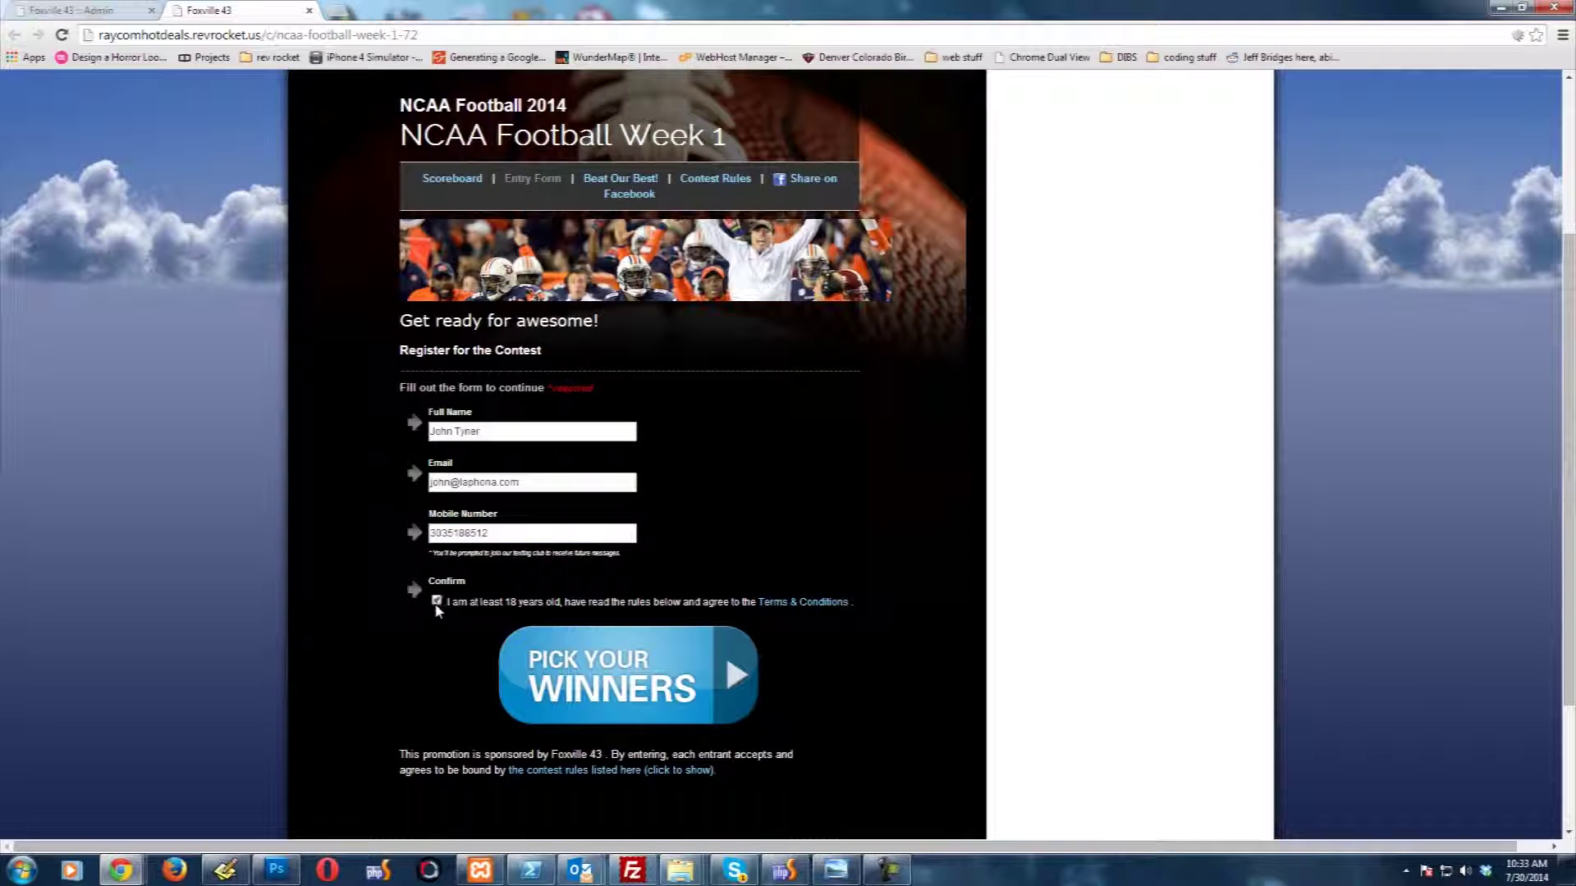
click(594, 687)
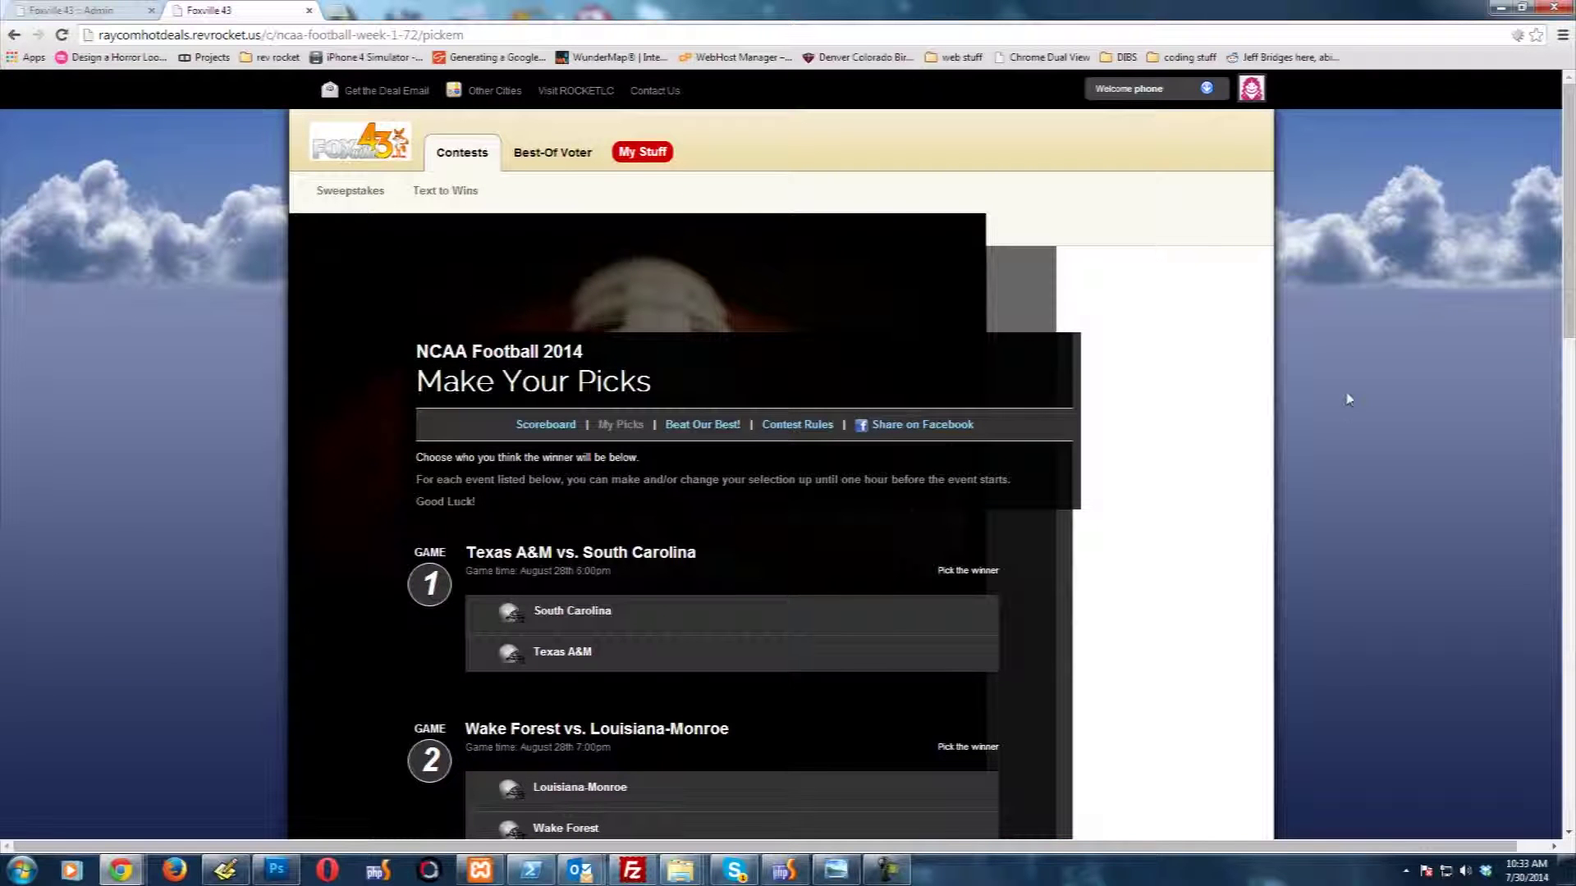
Step: Pick South Carolina, Wake Forest, Boise State and Temple to win Games 1–4
scroll(246, 376, down, 2)
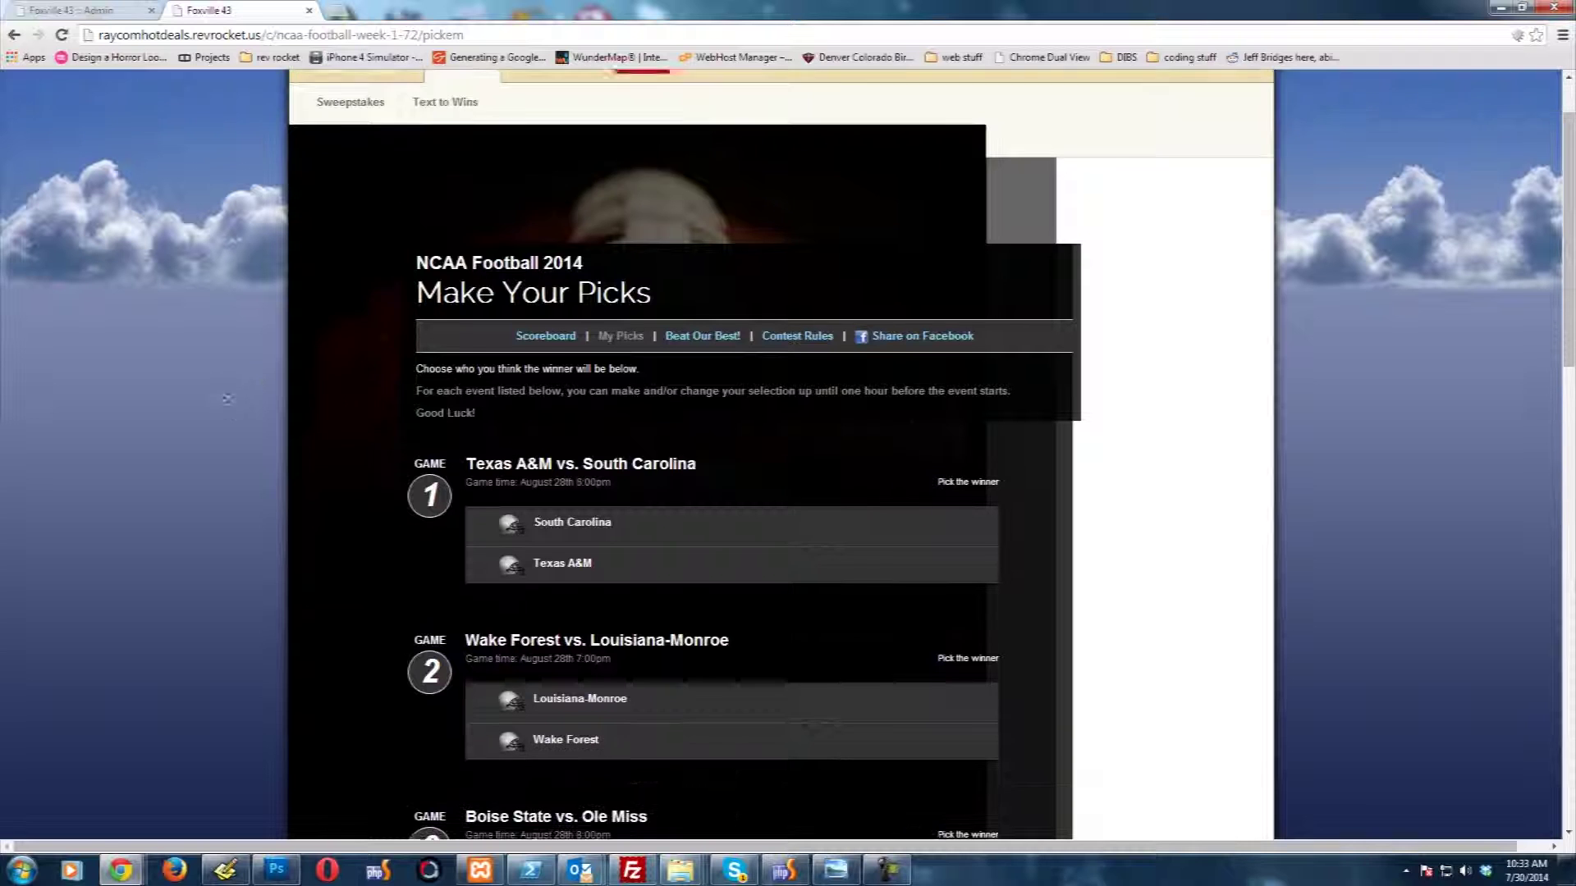
scroll(209, 400, down, 1)
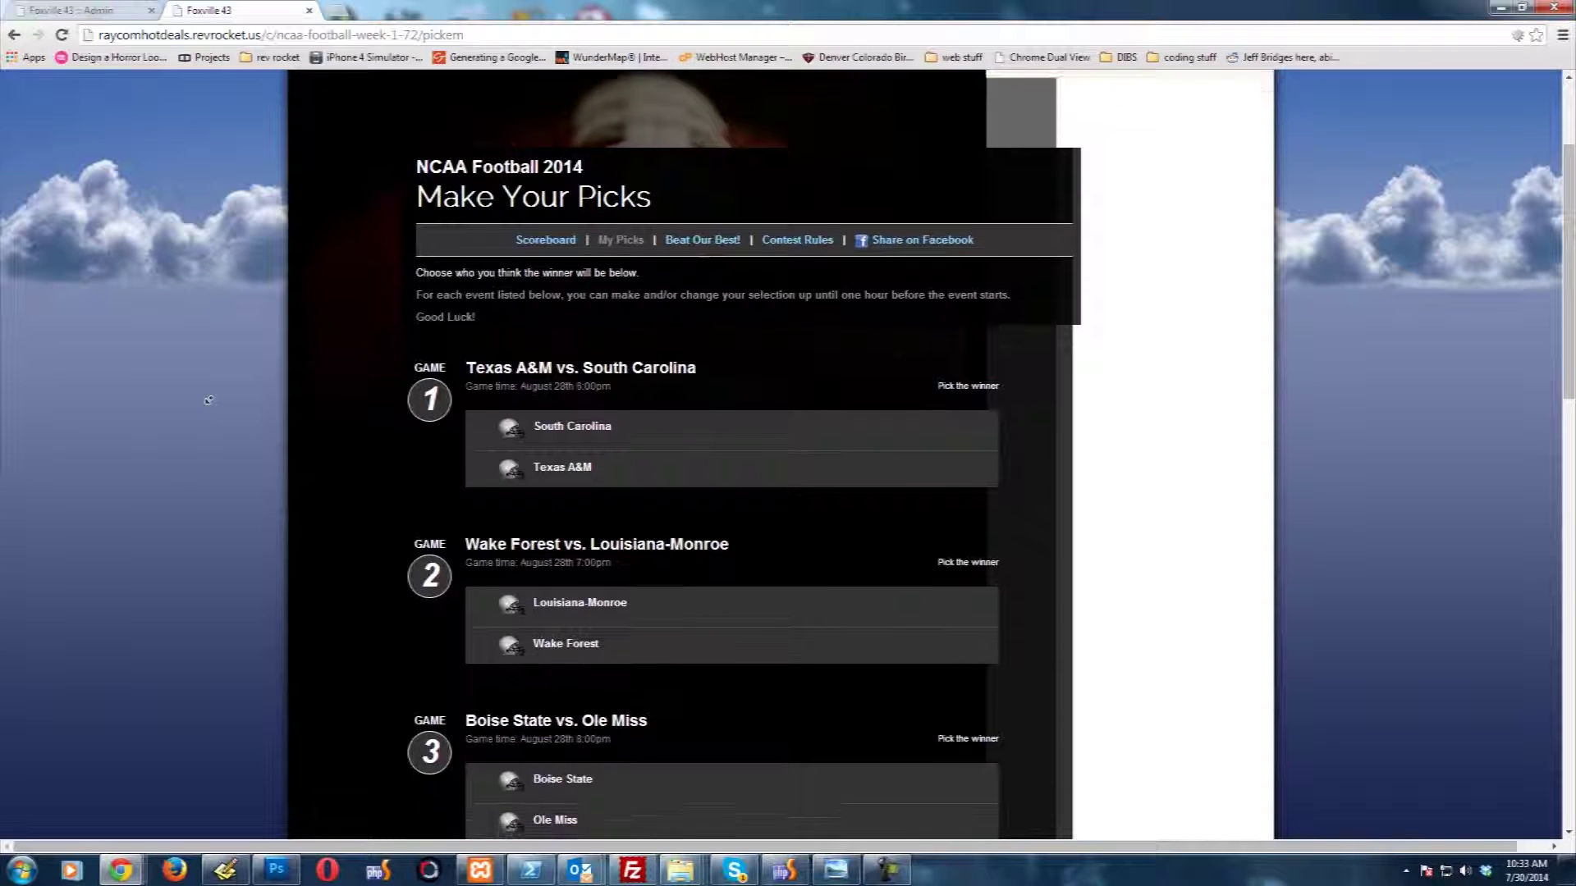
scroll(209, 400, down, 1)
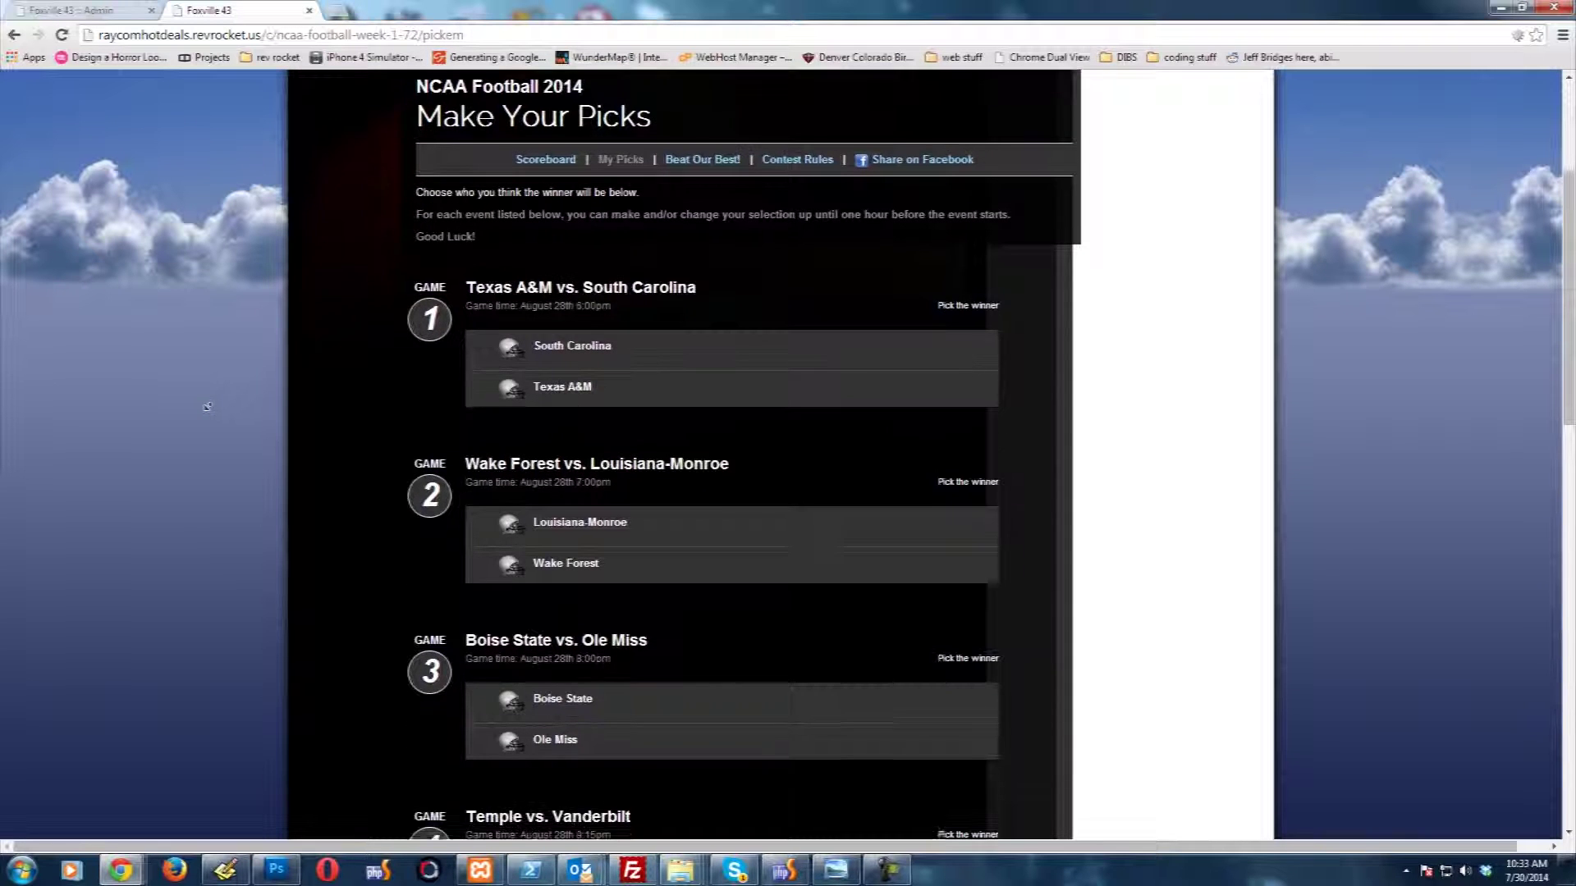
click(618, 329)
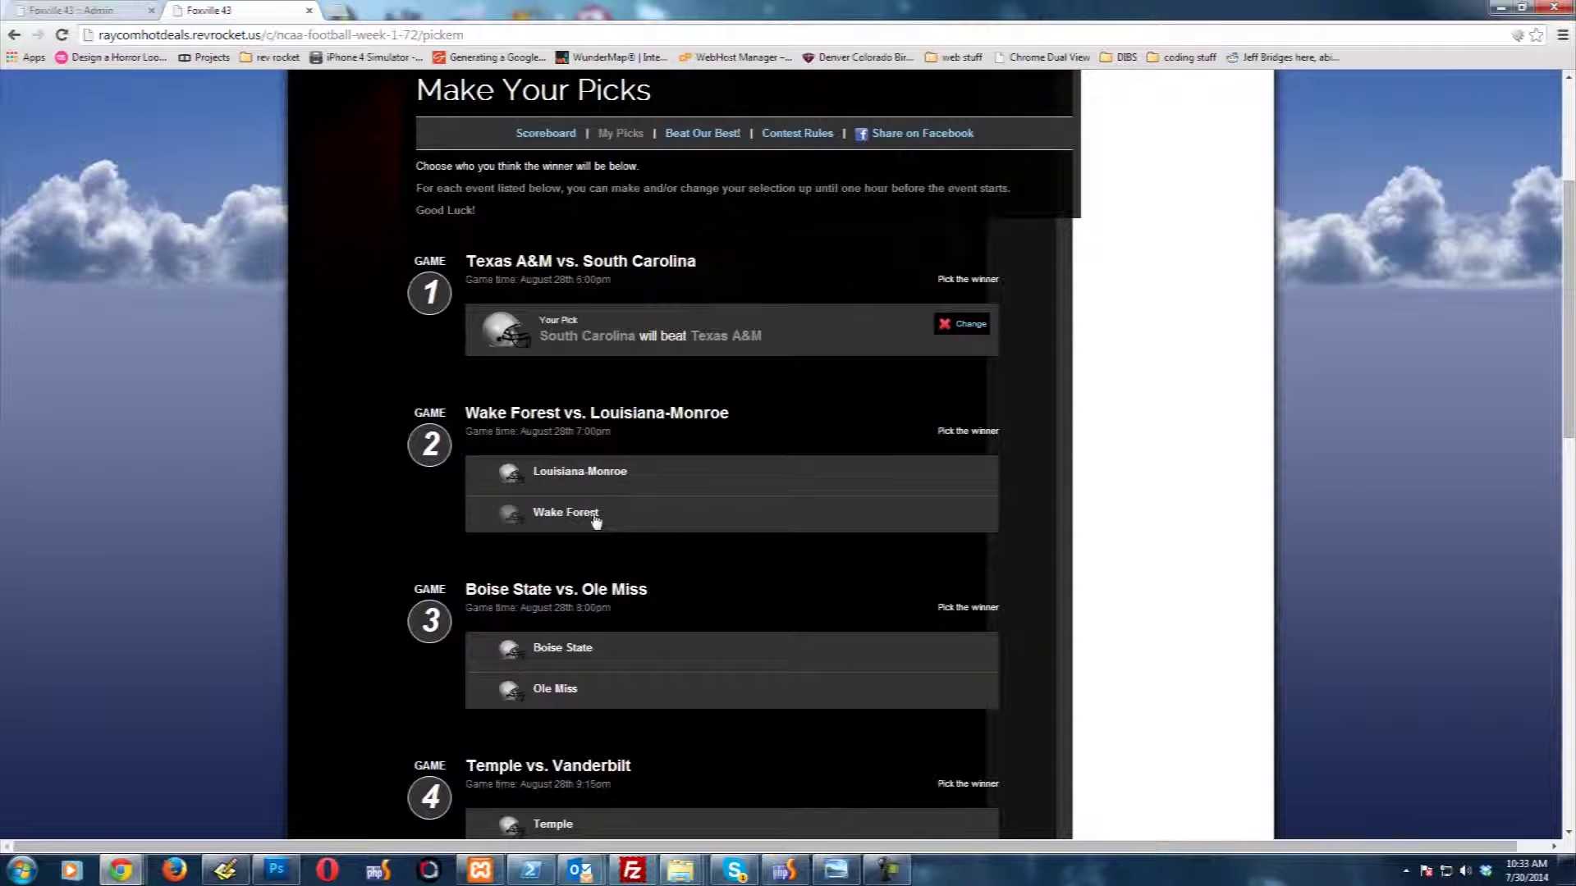
click(598, 514)
click(613, 624)
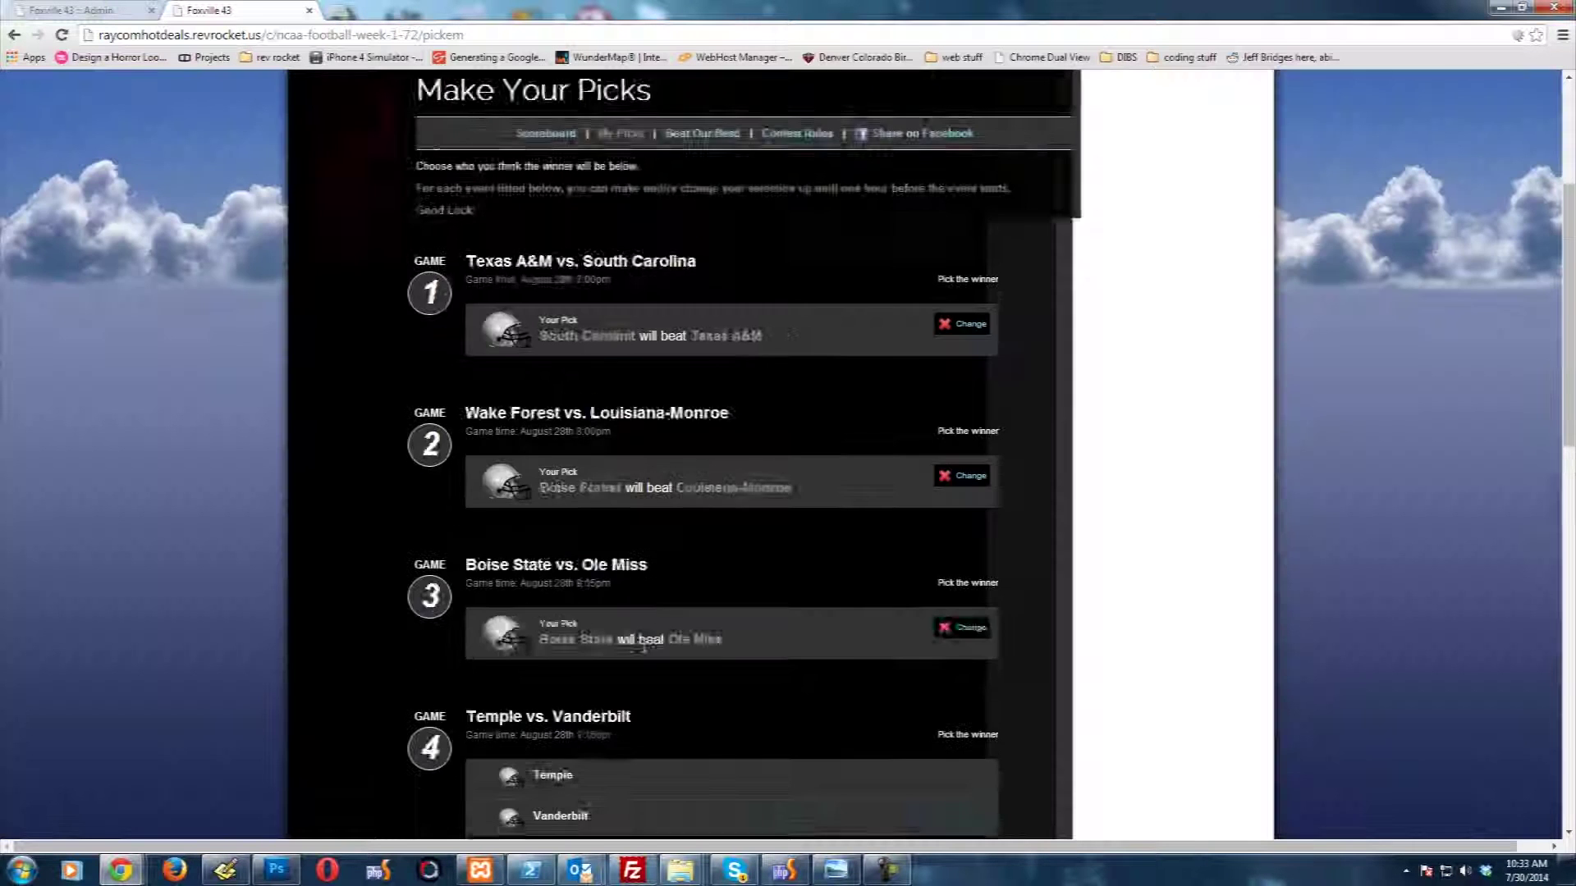
scroll(634, 632, down, 2)
click(633, 632)
Step: Pick Rutgers, BYU, Syracuse and Bowling Green to win Games 5–8
scroll(644, 648, down, 2)
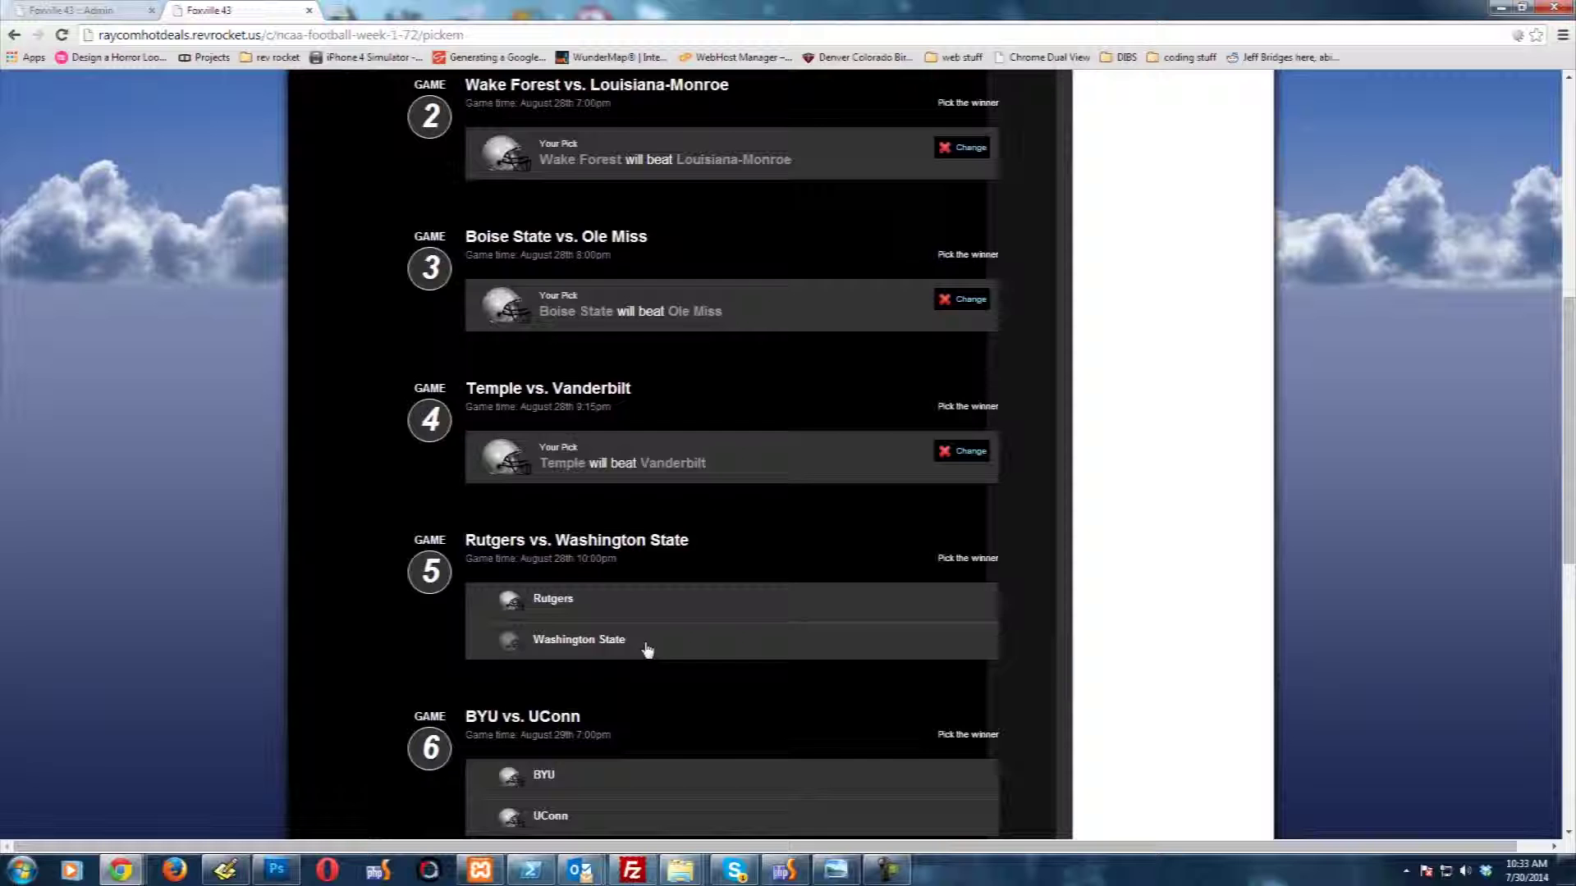
click(648, 598)
scroll(643, 649, down, 2)
scroll(642, 648, down, 1)
click(626, 505)
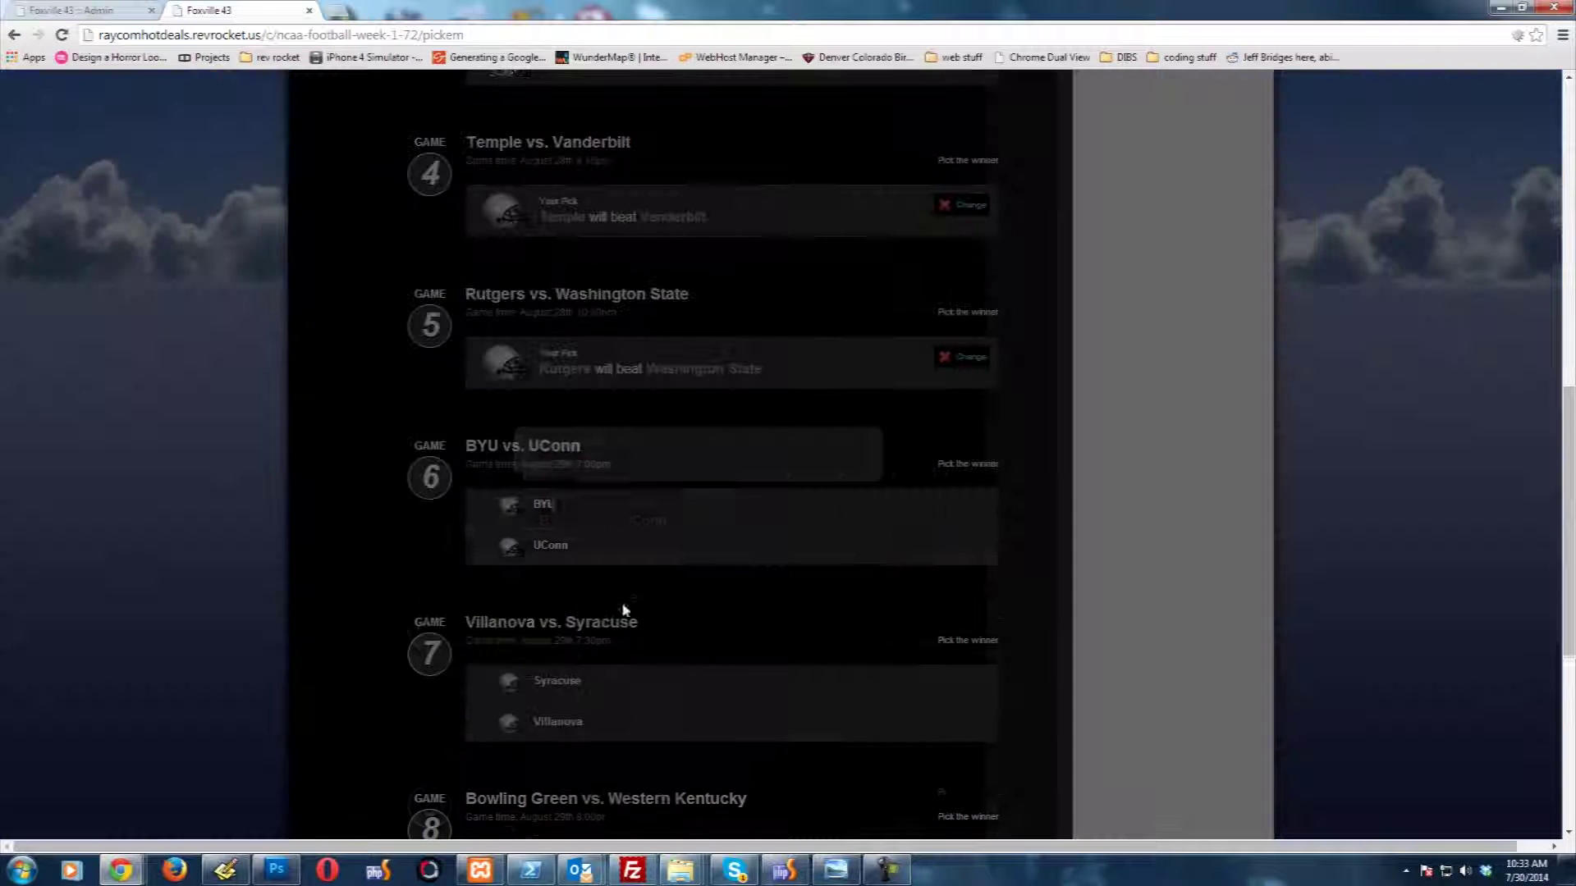
click(623, 665)
scroll(623, 664, down, 2)
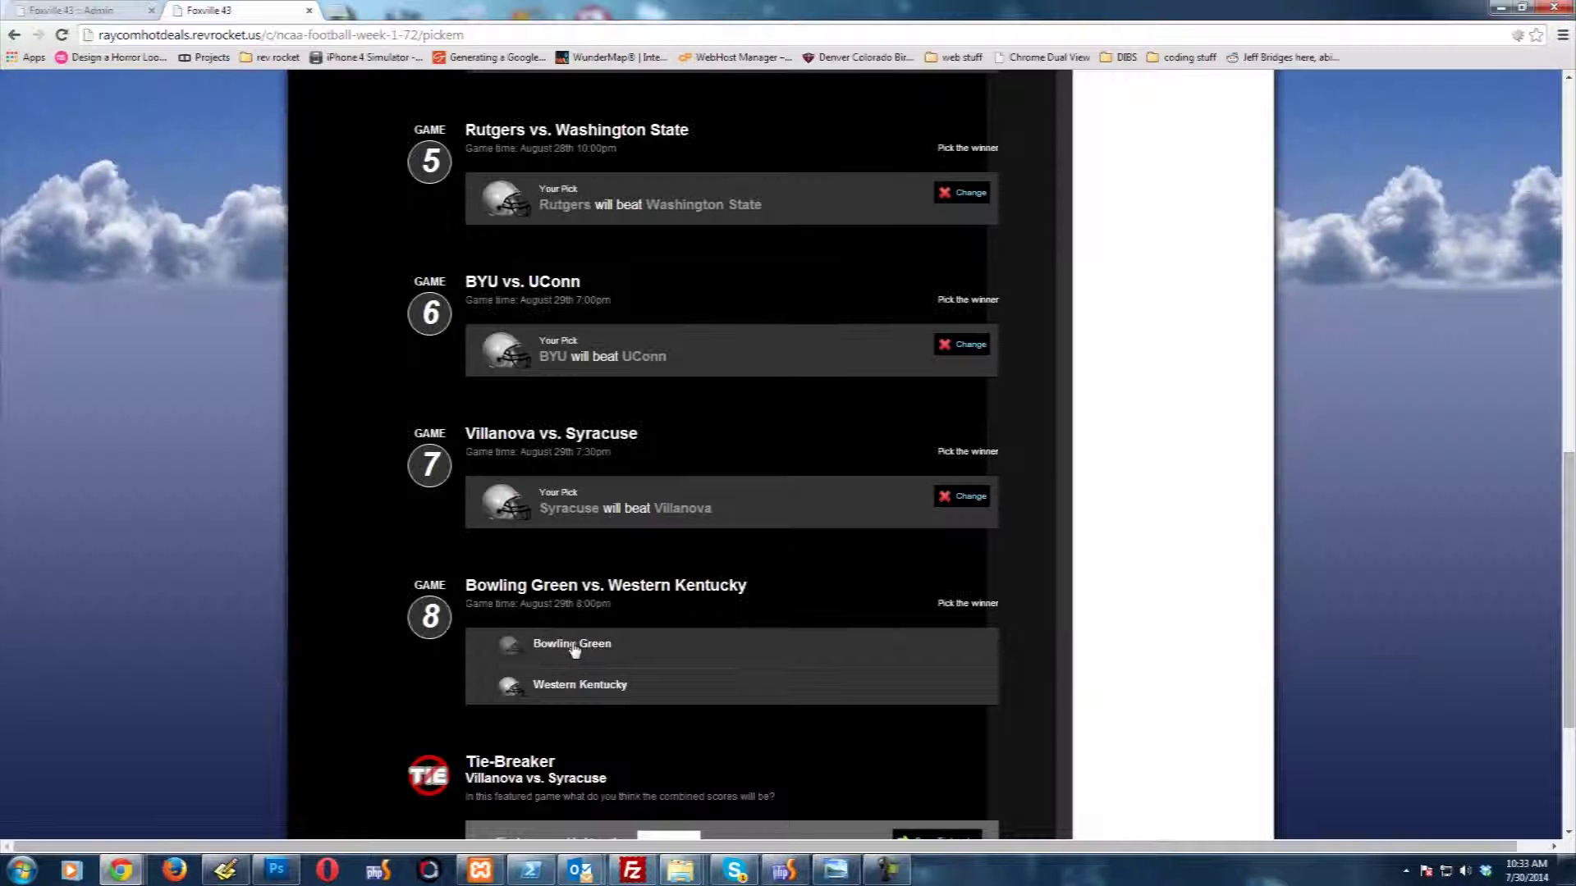
click(564, 642)
Step: Save a Villanova–Syracuse tie-breaker total of 45
scroll(367, 596, down, 3)
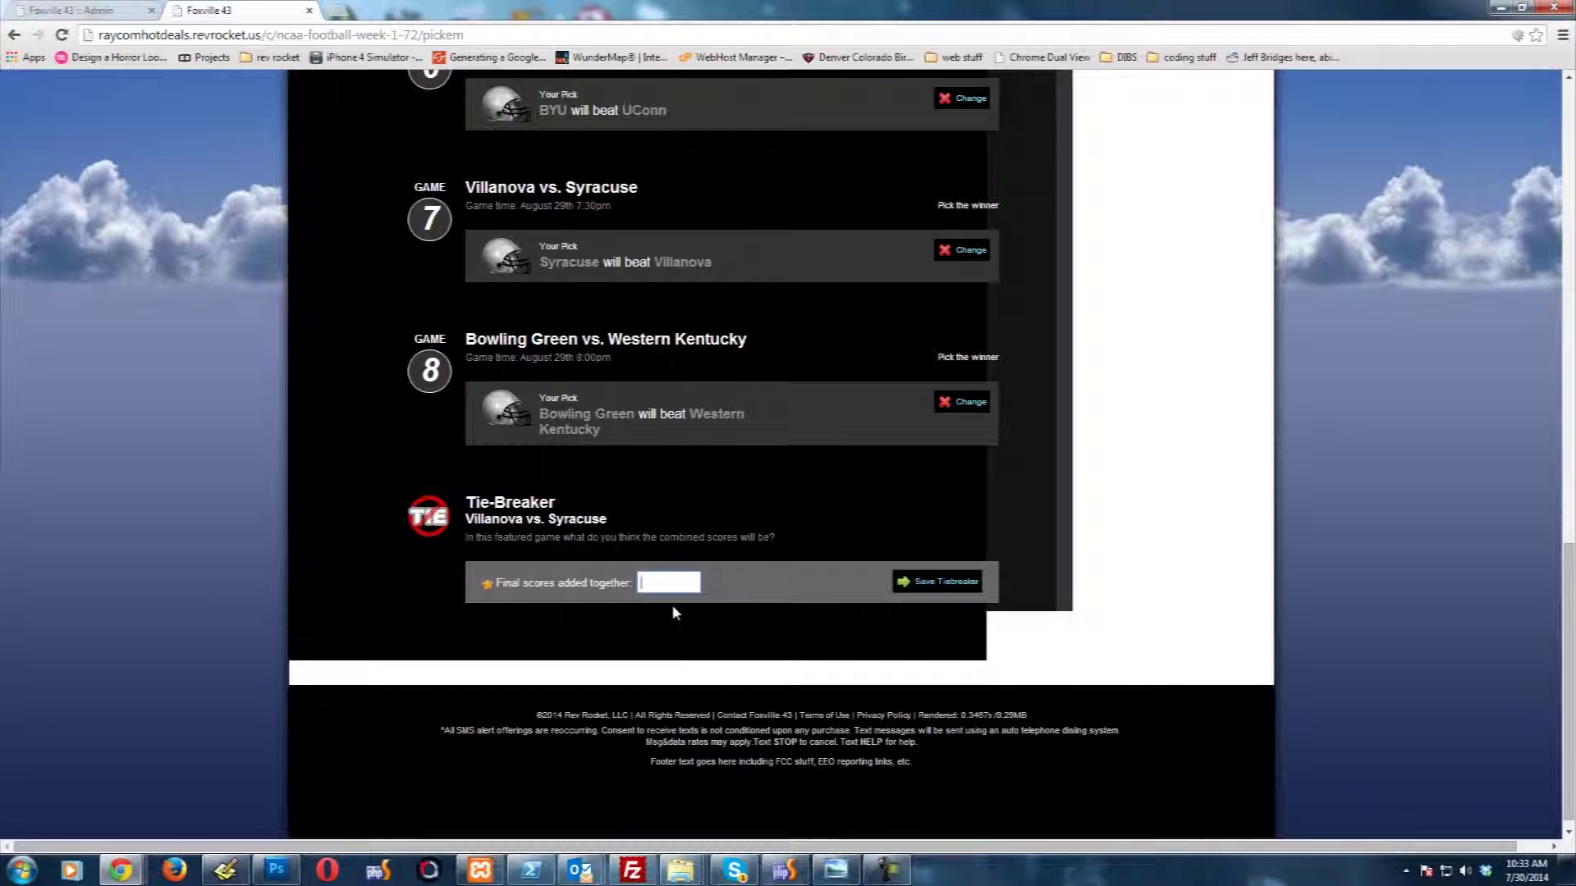
text(45)
click(960, 584)
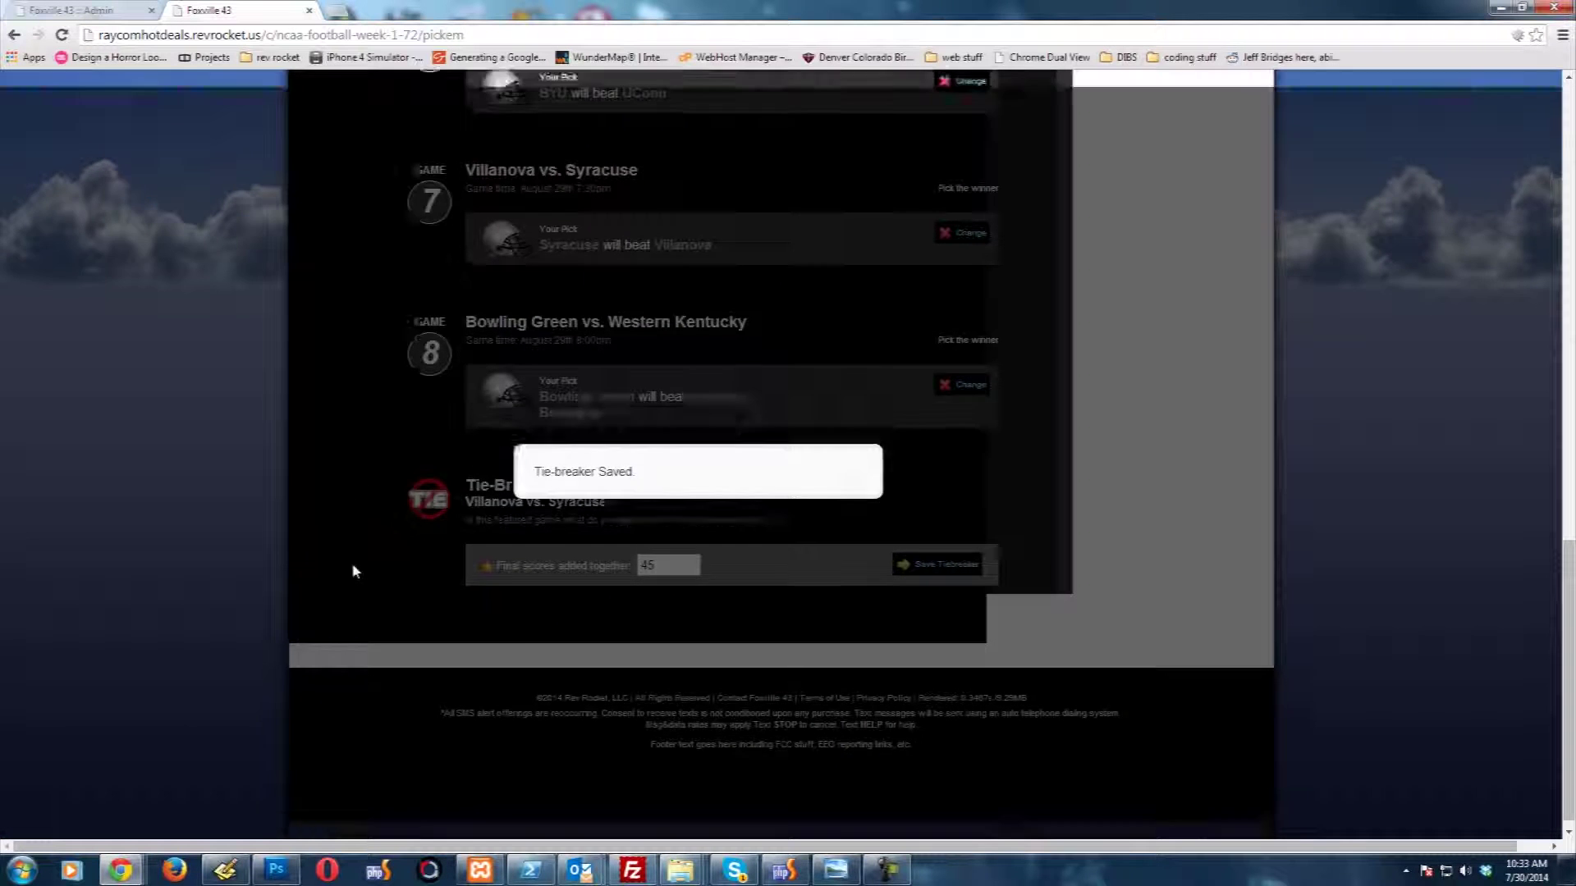
Step: Scroll through the 'Good luck!' picks summary to check every game pick and the tie-breaker
scroll(354, 435, up, 2)
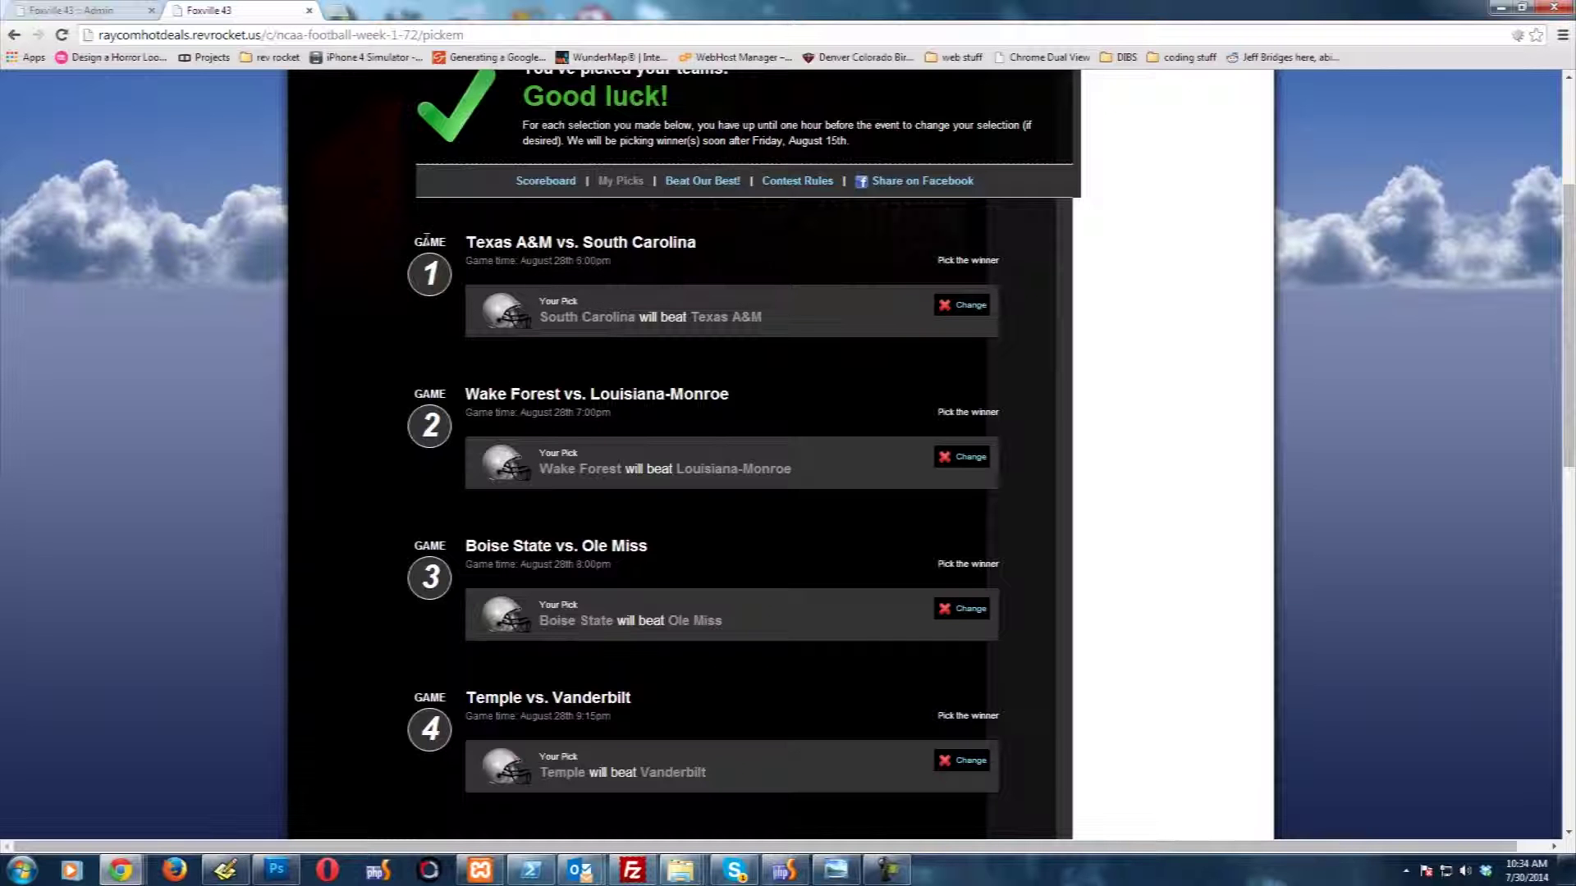
scroll(357, 362, down, 2)
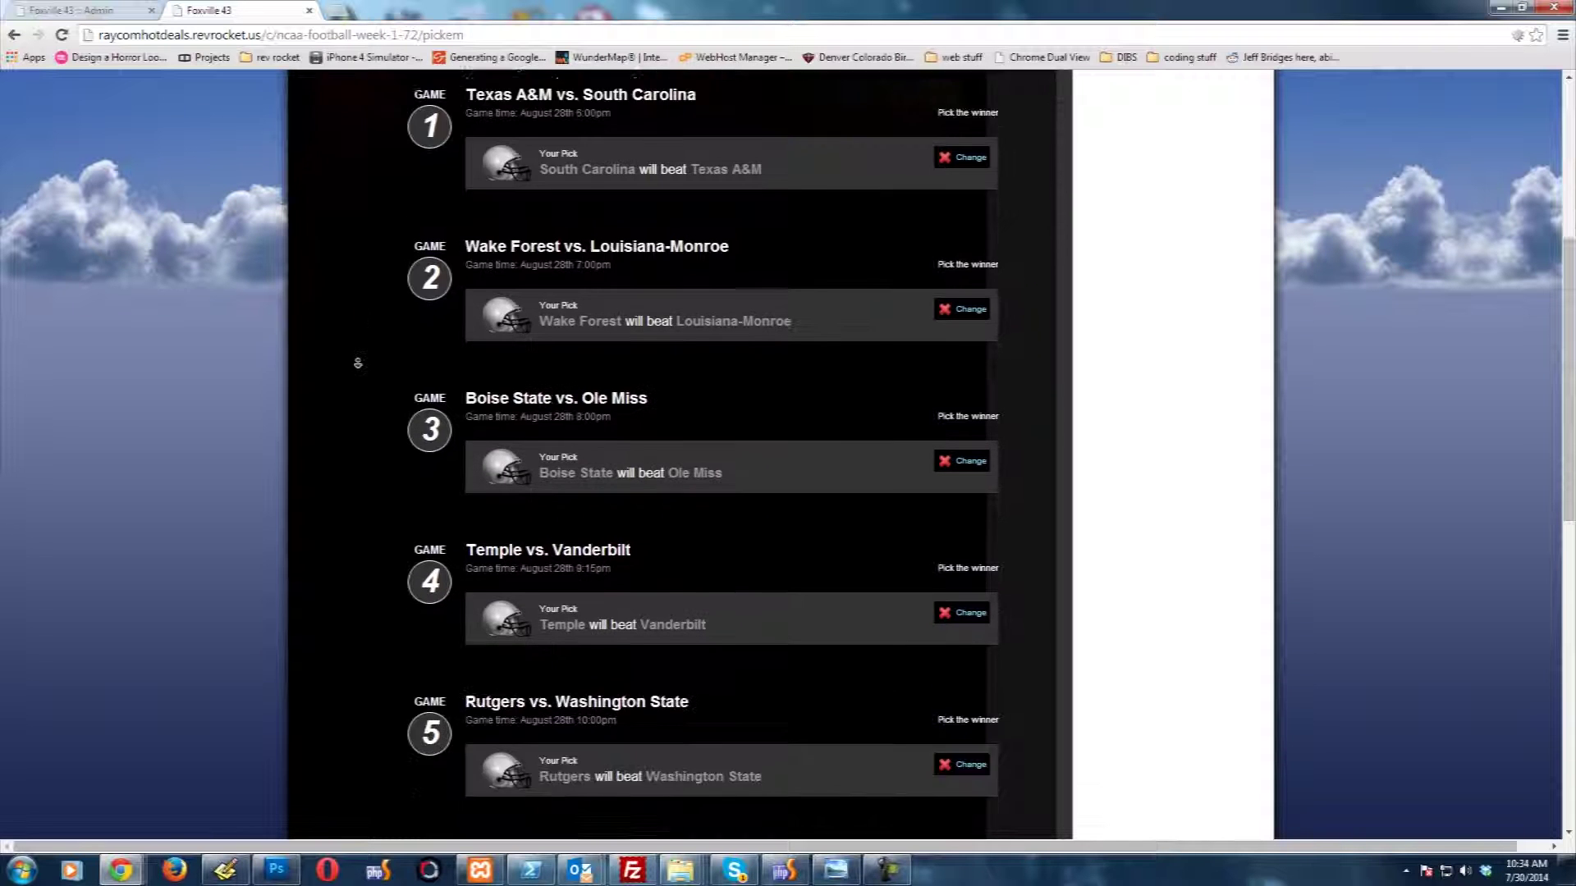
scroll(358, 363, down, 8)
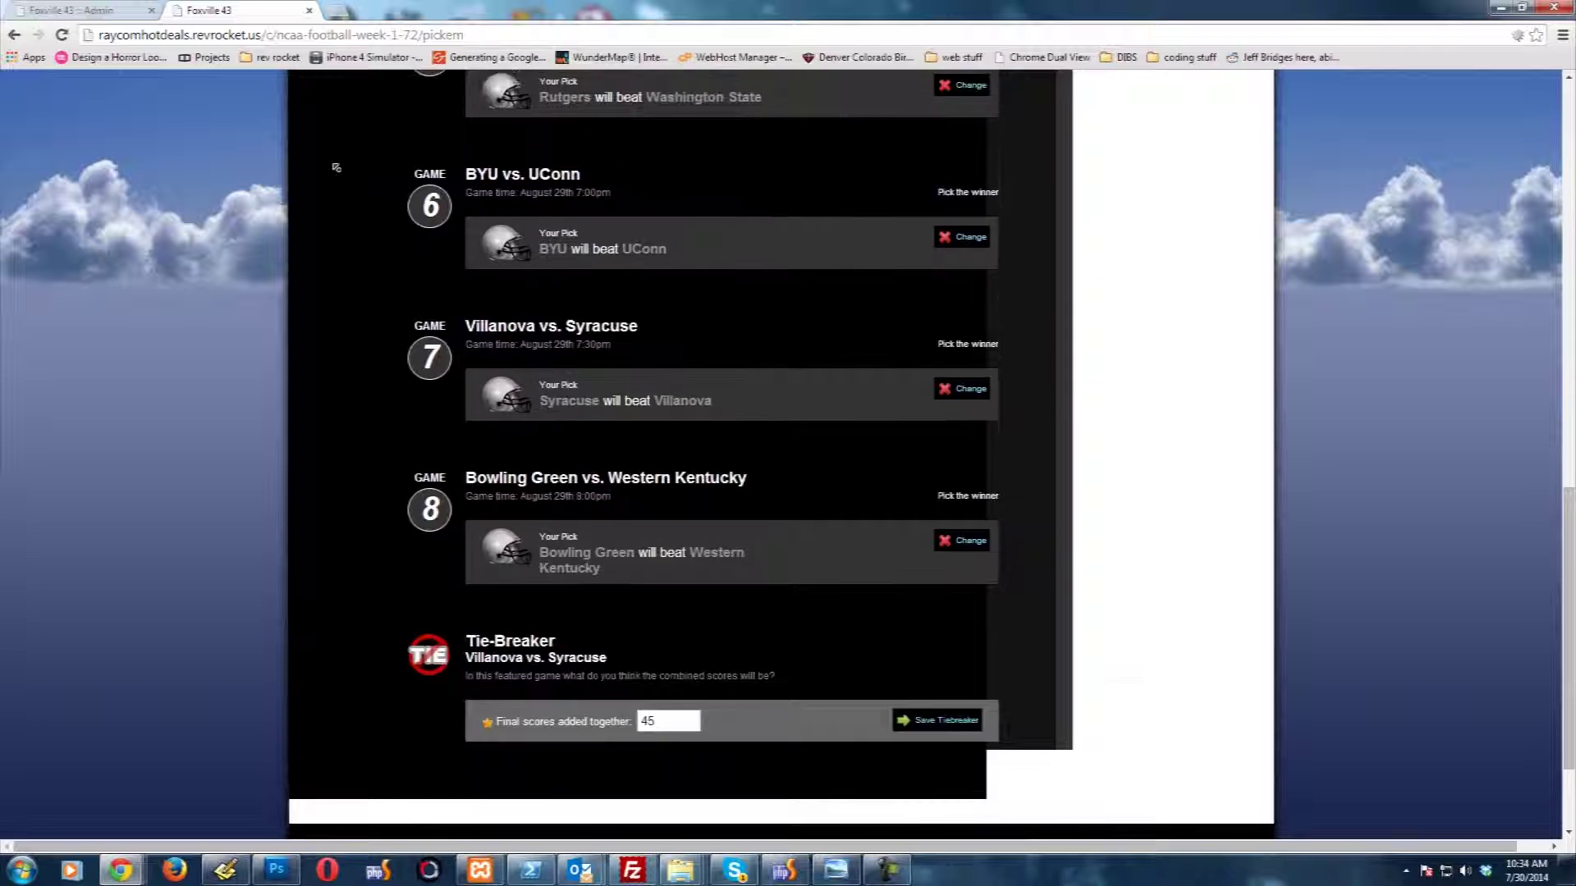
scroll(336, 167, up, 12)
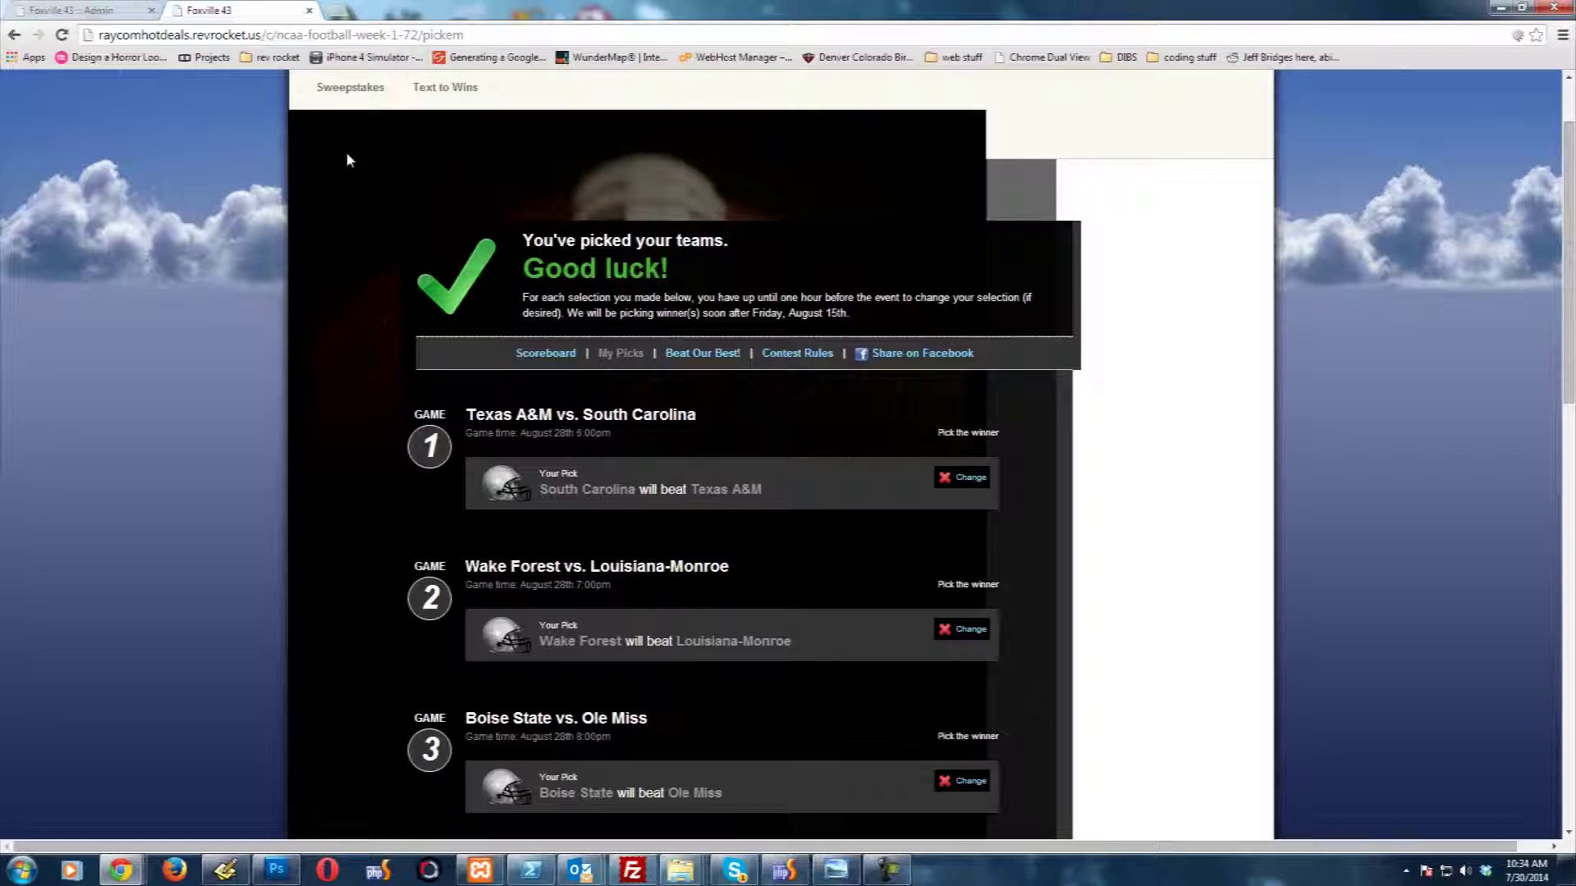
scroll(431, 271, up, 1)
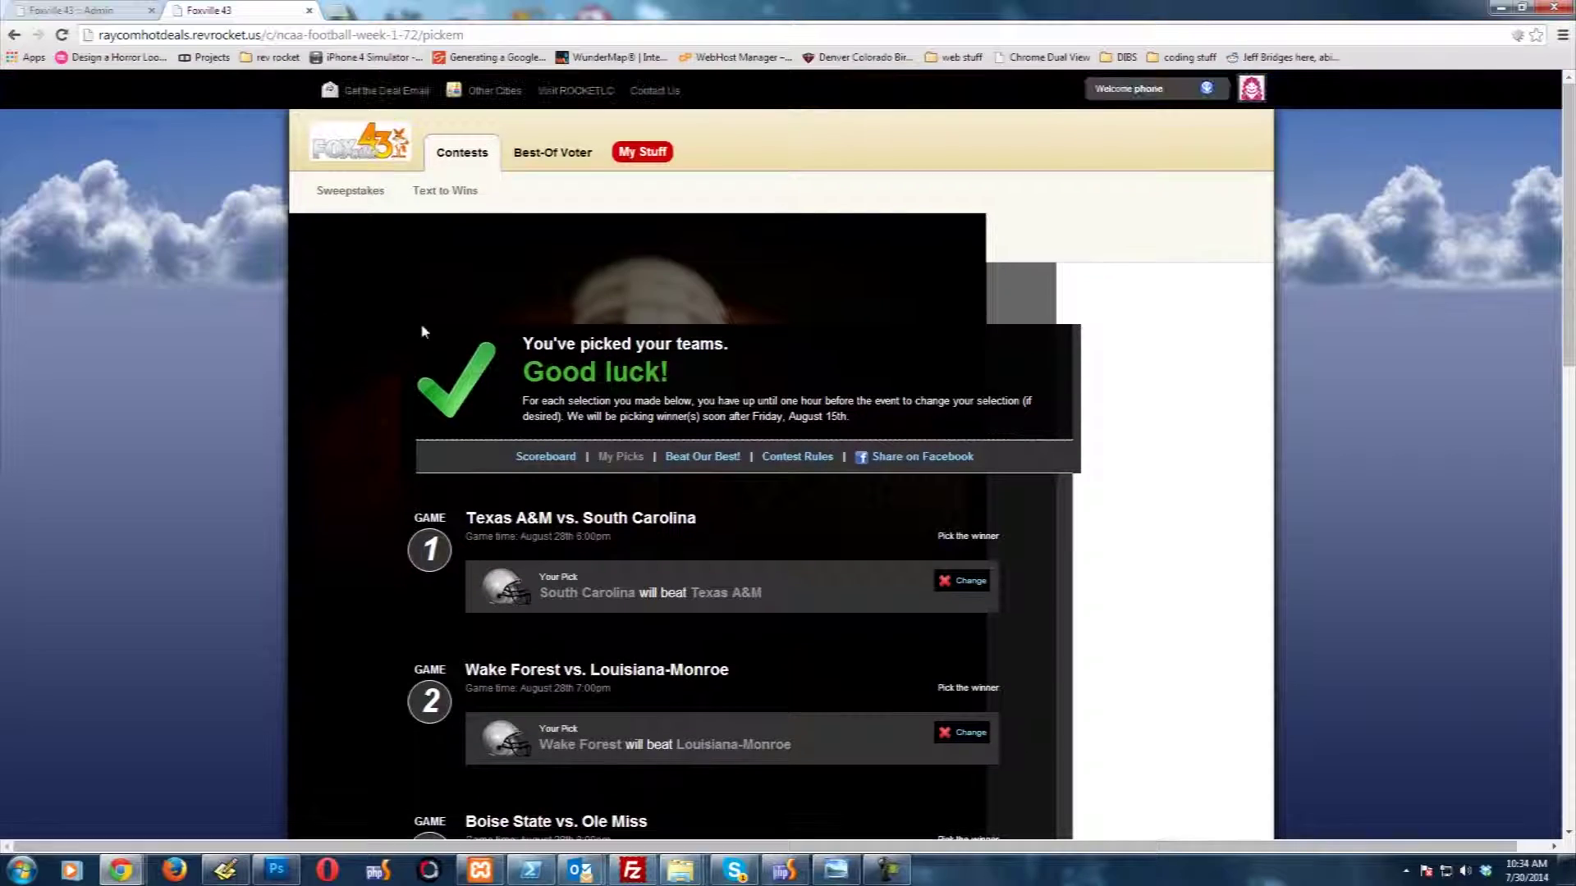